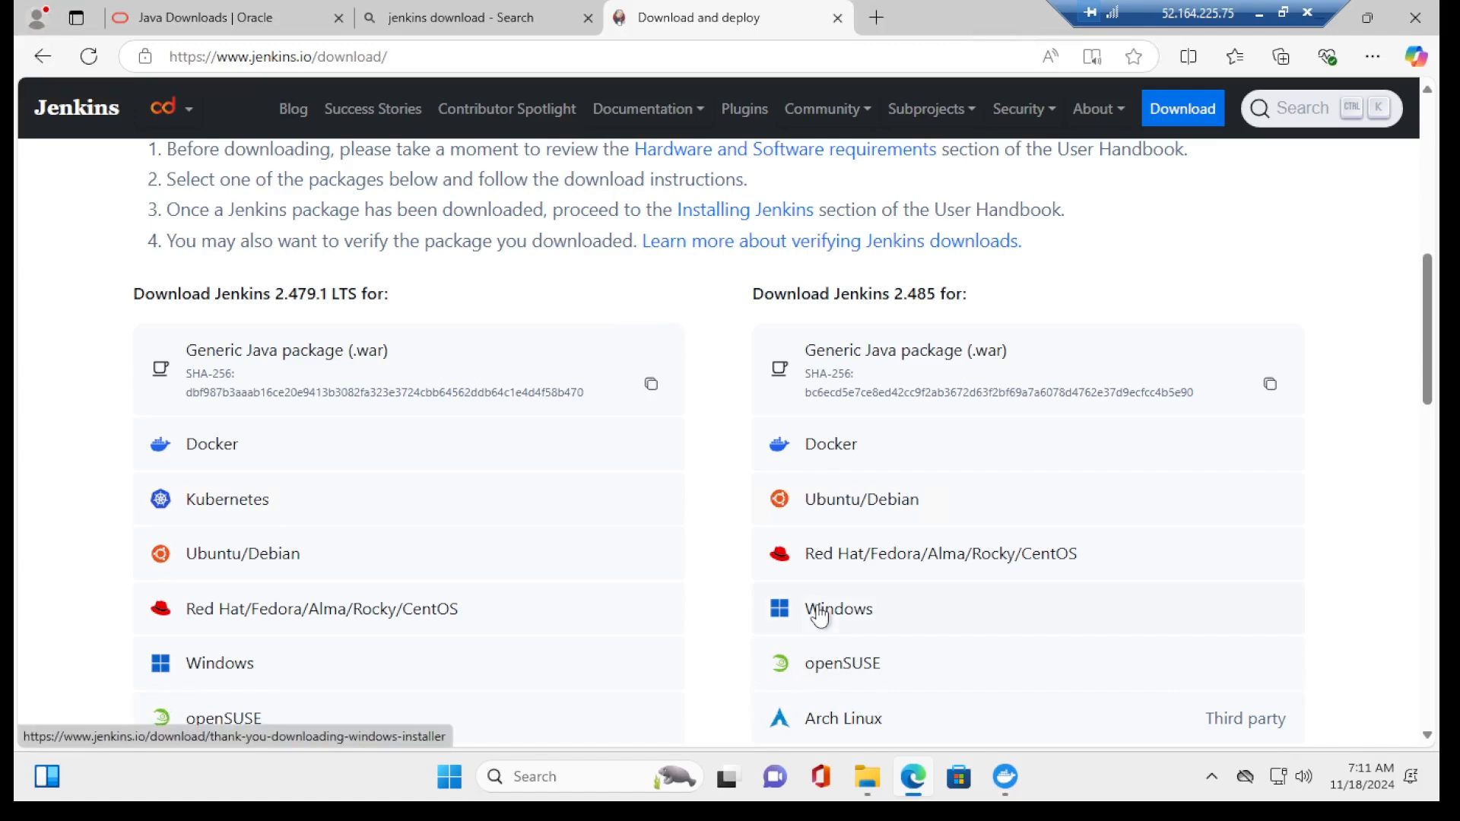
Step: Download jenkins.msi for Jenkins 2.485 on Windows and run it to start setup
click(820, 618)
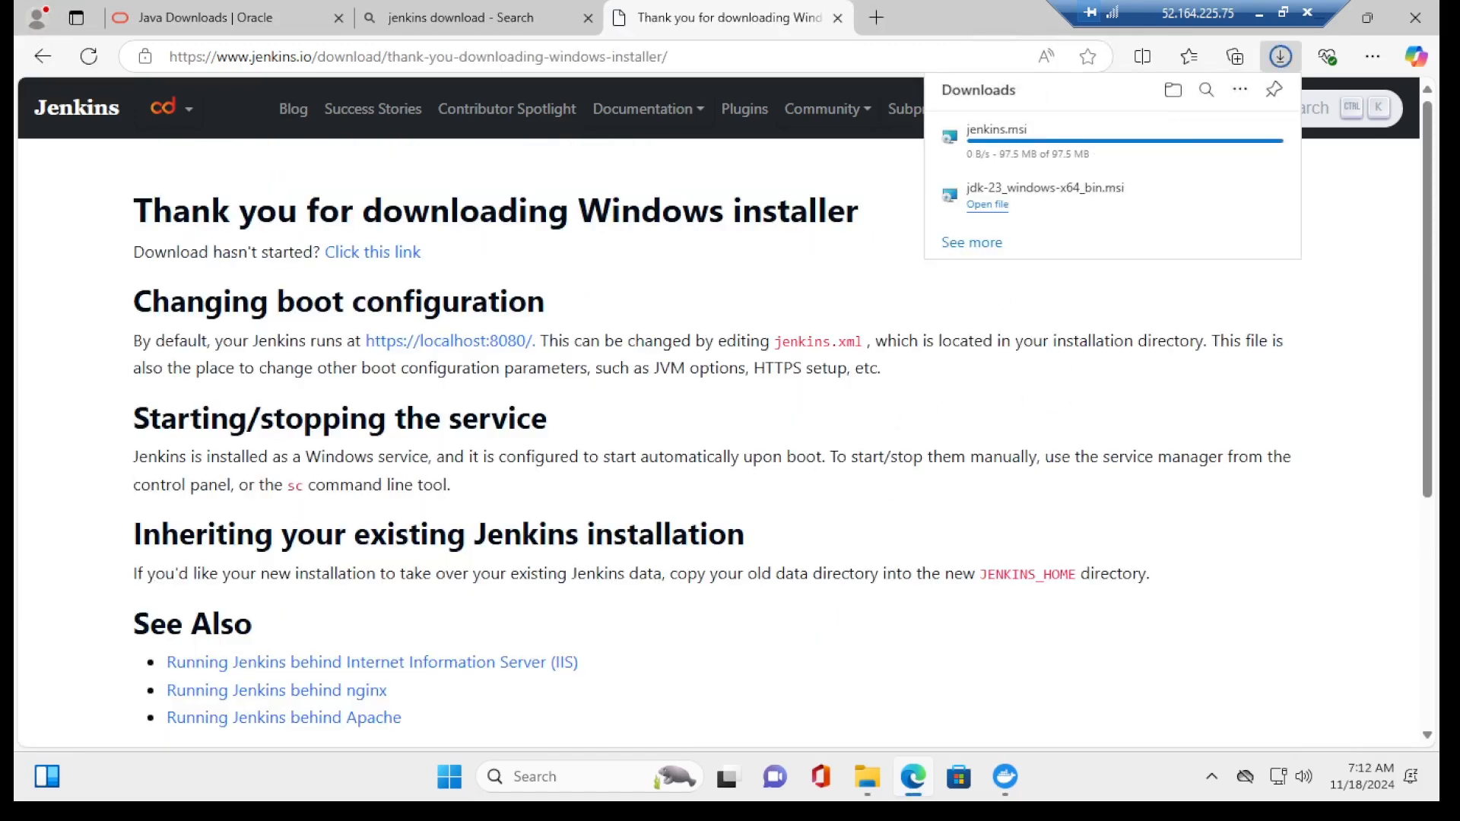
click(986, 146)
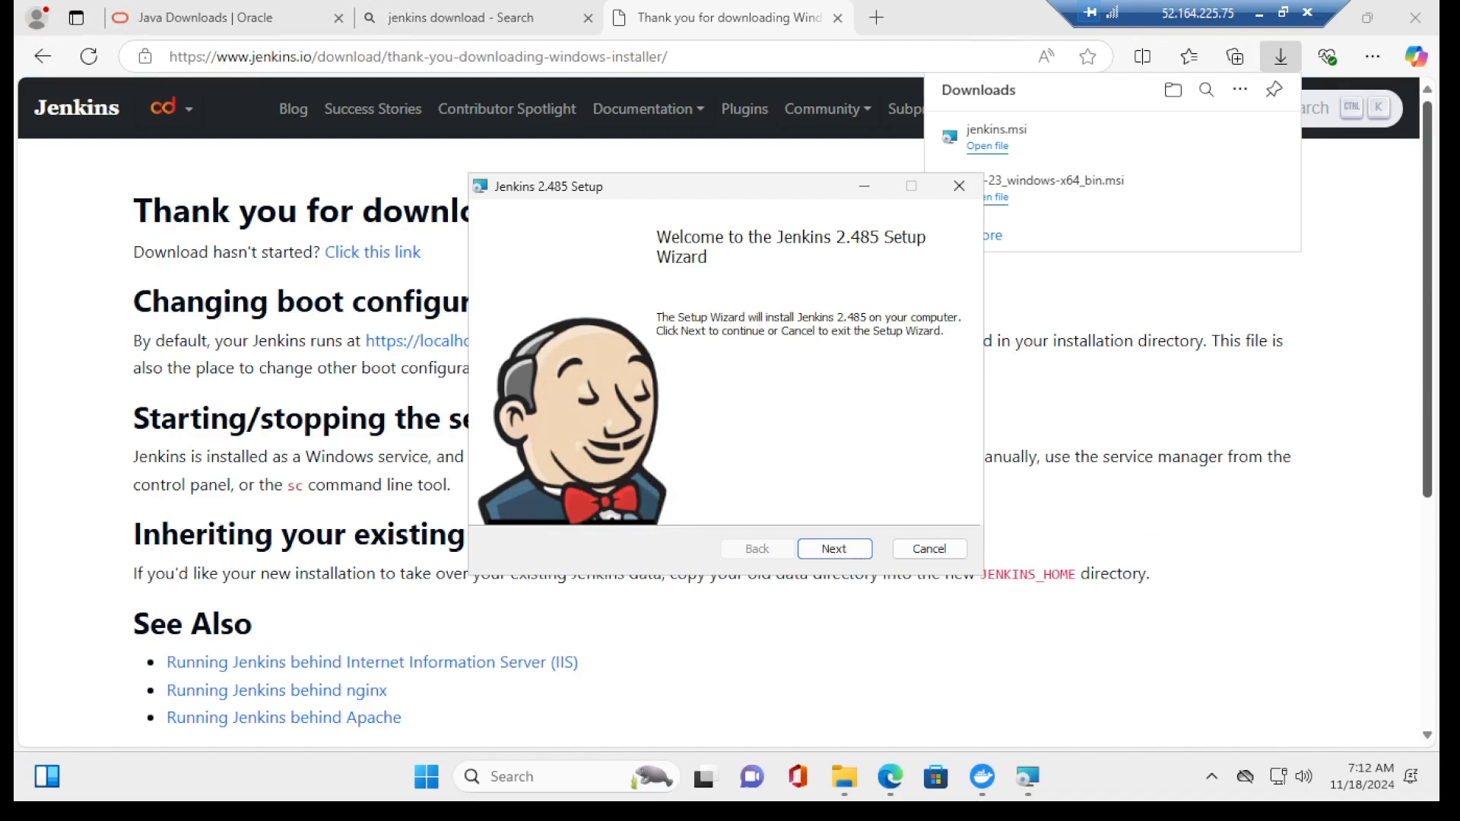
Step: Set the Jenkins install folder to C:\Program Files\Java\jdk-23\
click(833, 549)
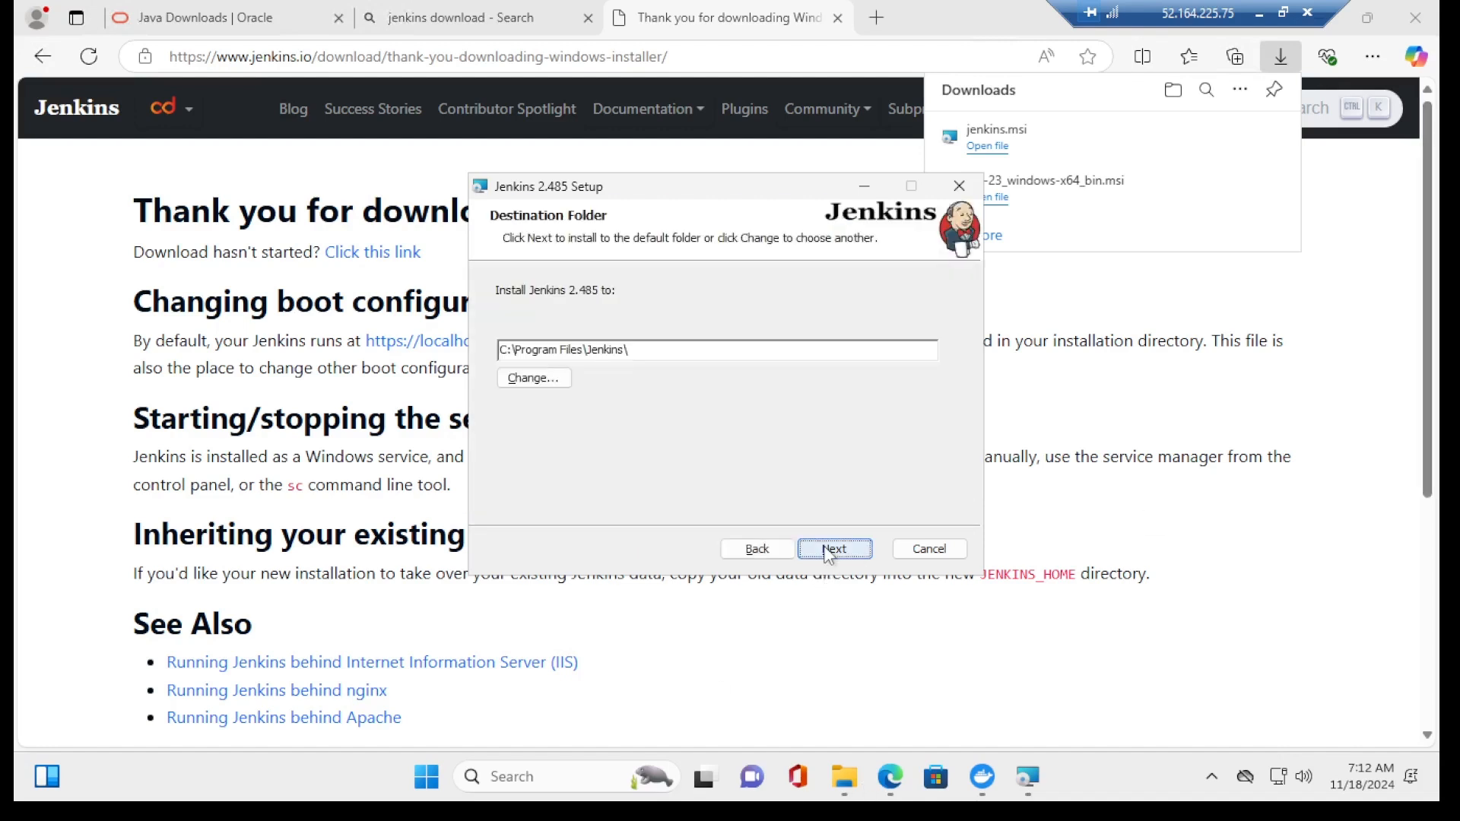
click(542, 380)
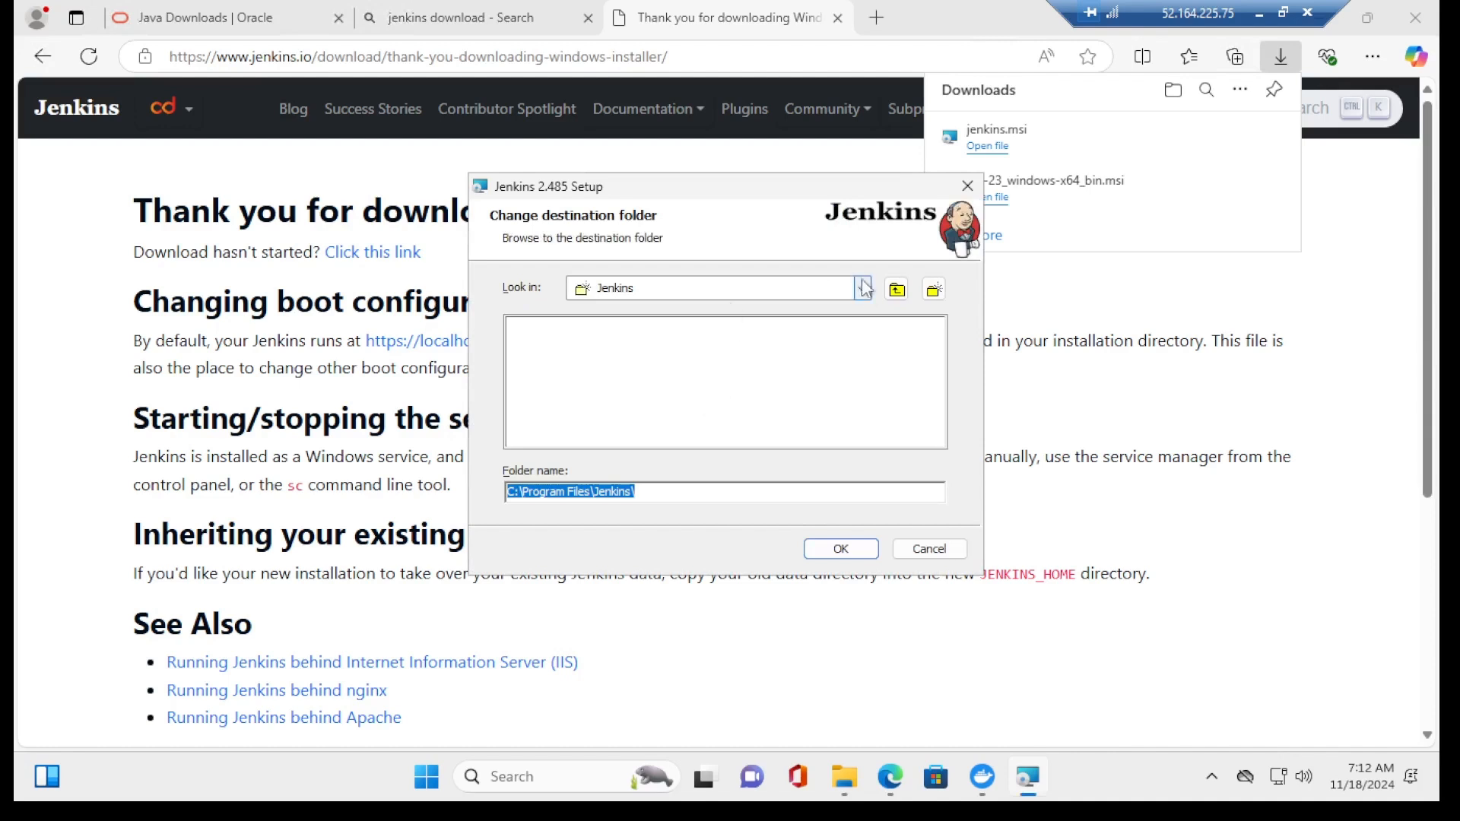
click(896, 289)
double_click(531, 399)
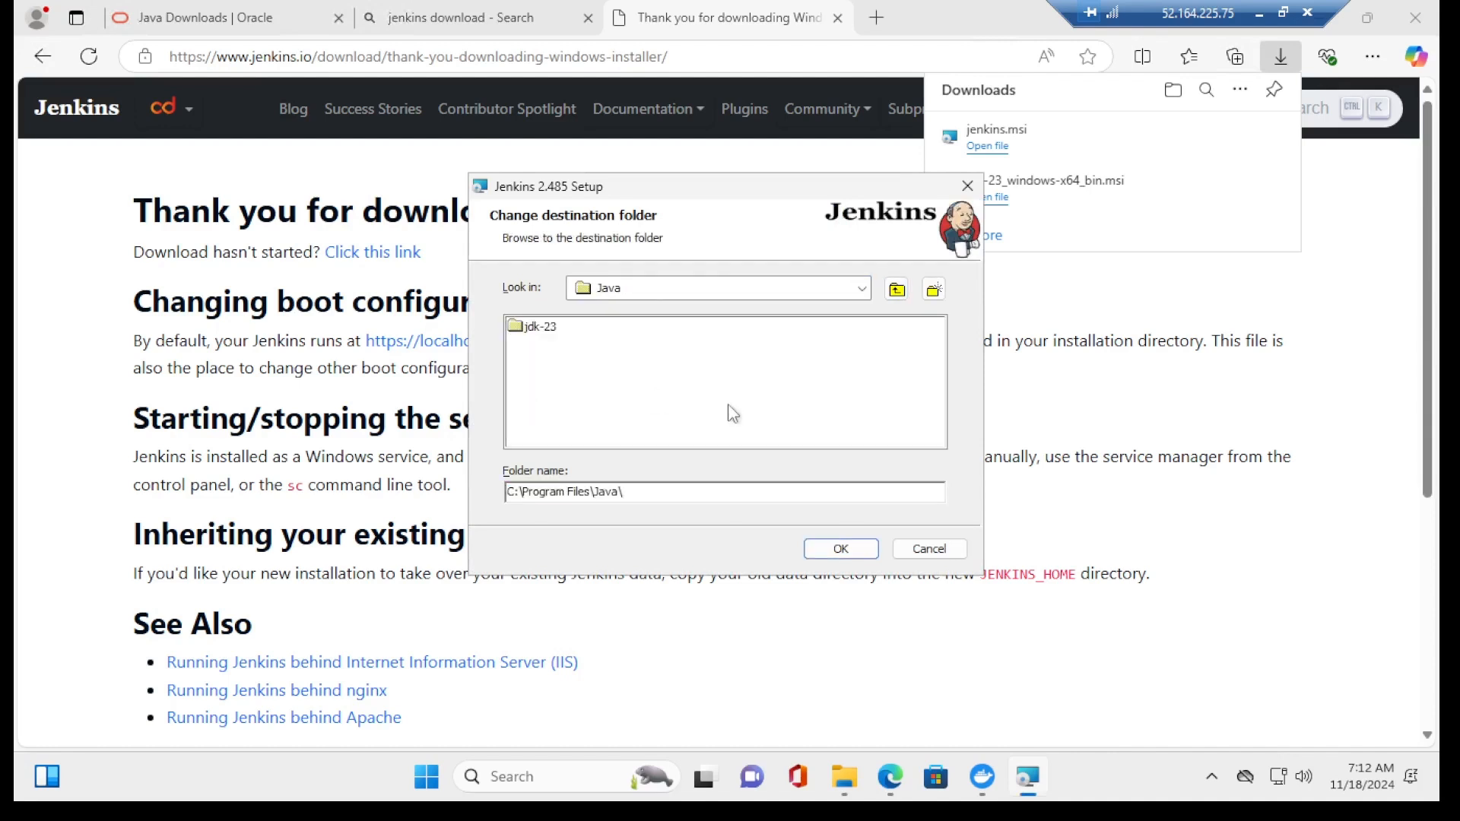
click(535, 328)
click(841, 549)
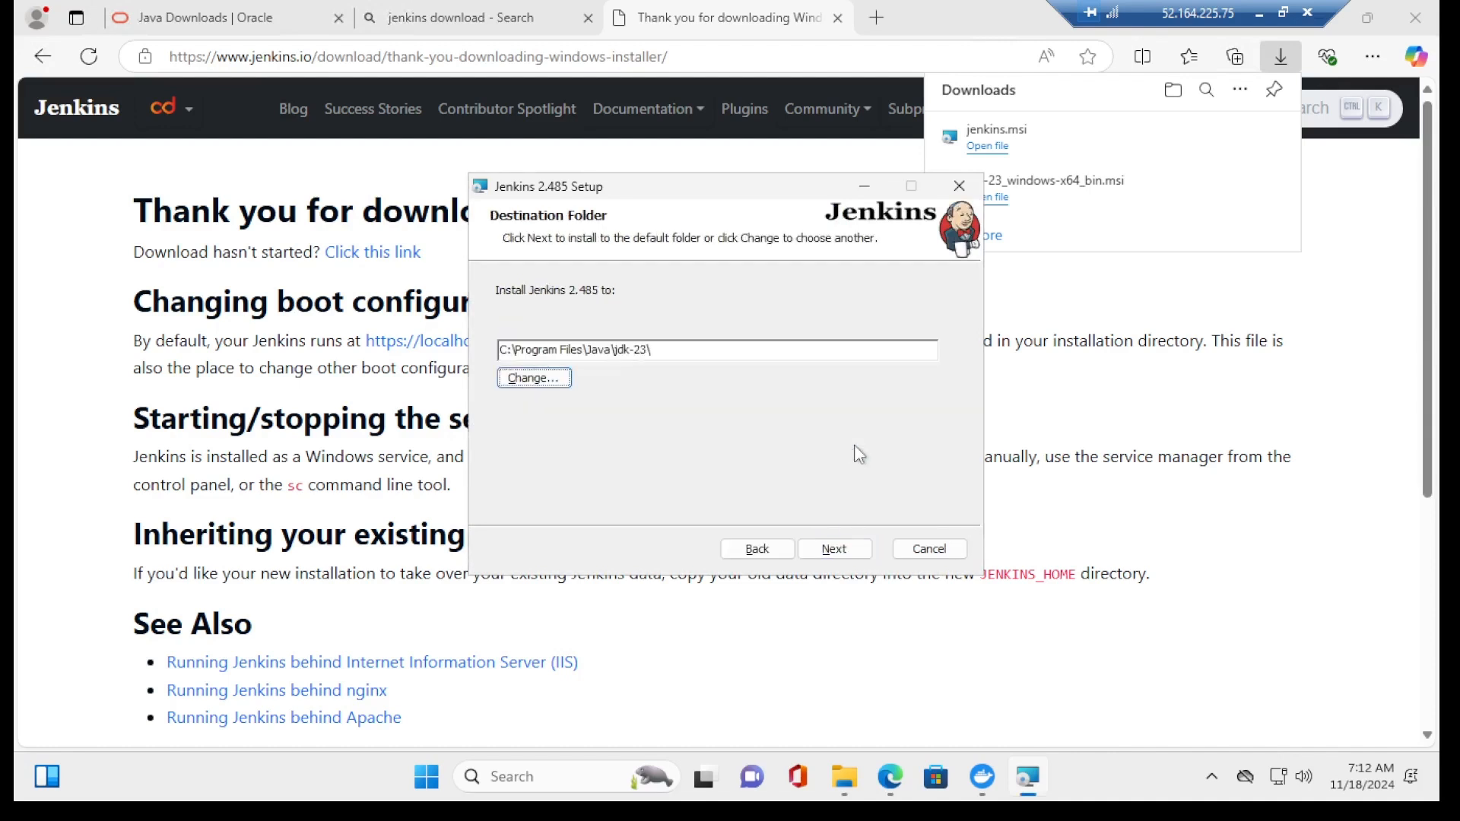
Step: Enter the service account name and password, test them, and dismiss the invalid logon warning
click(853, 549)
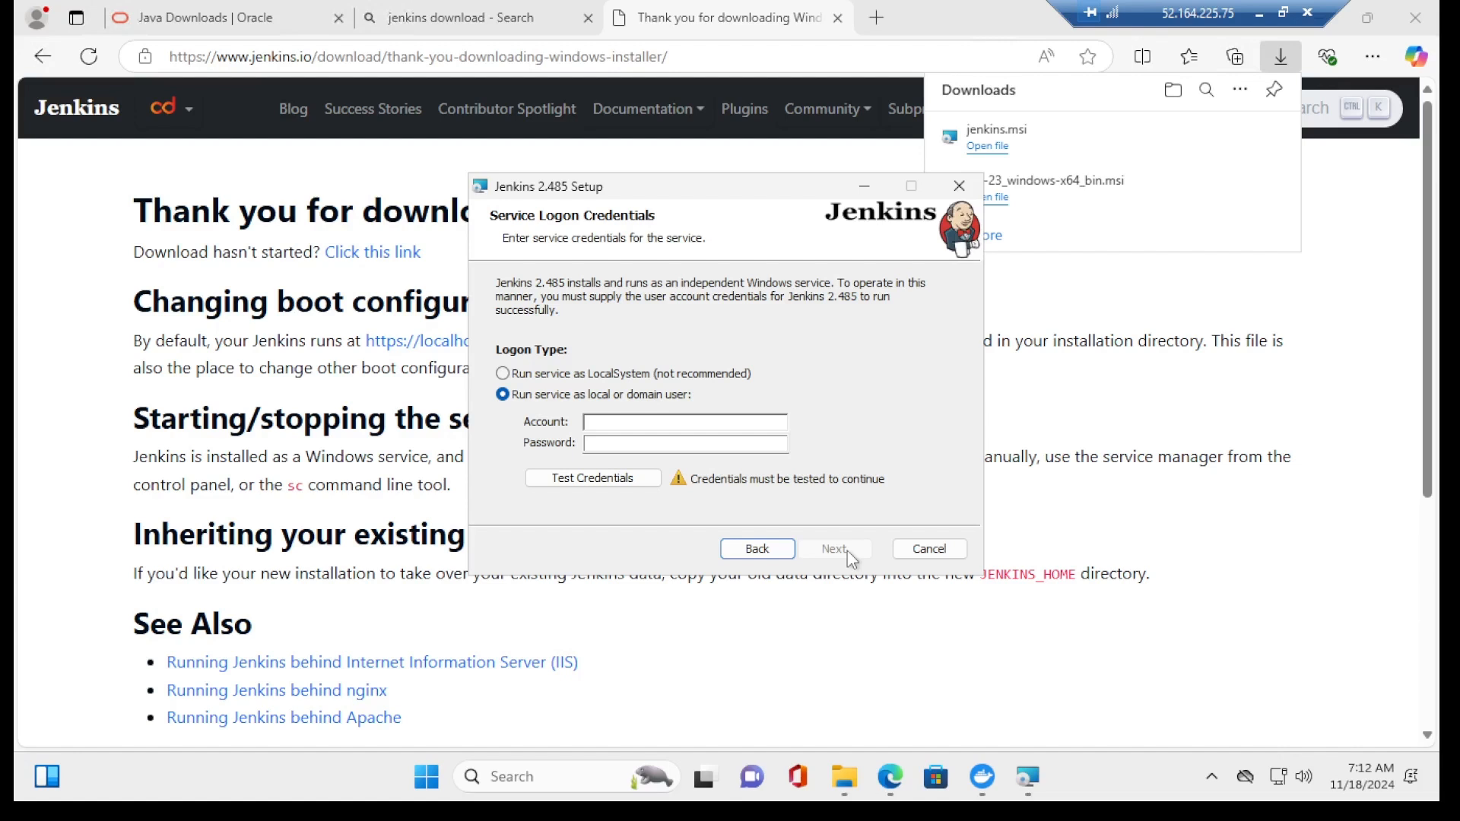
click(681, 423)
text(azuretutor)
key(Tab)
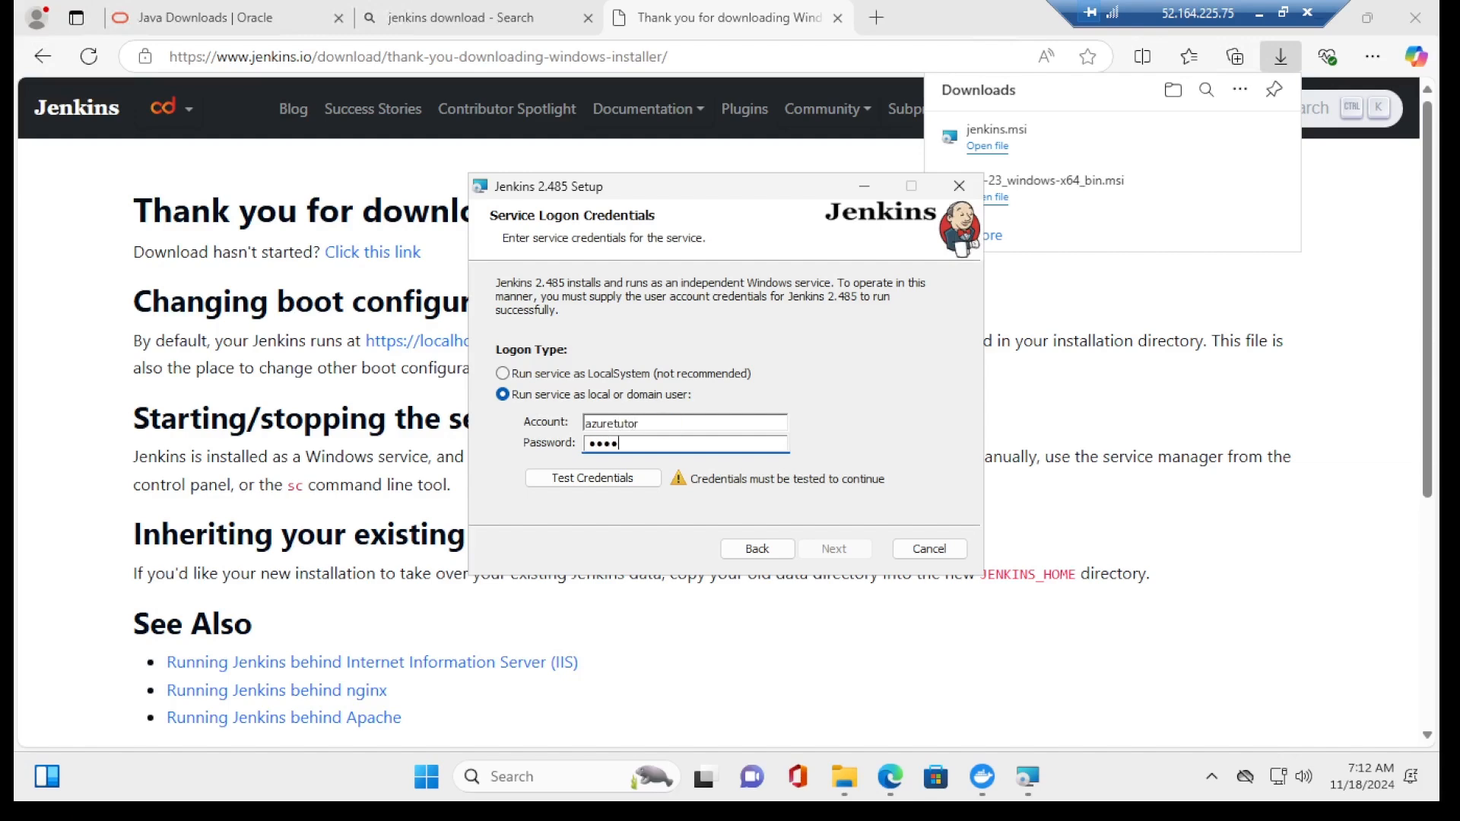
text(••••••••••••••)
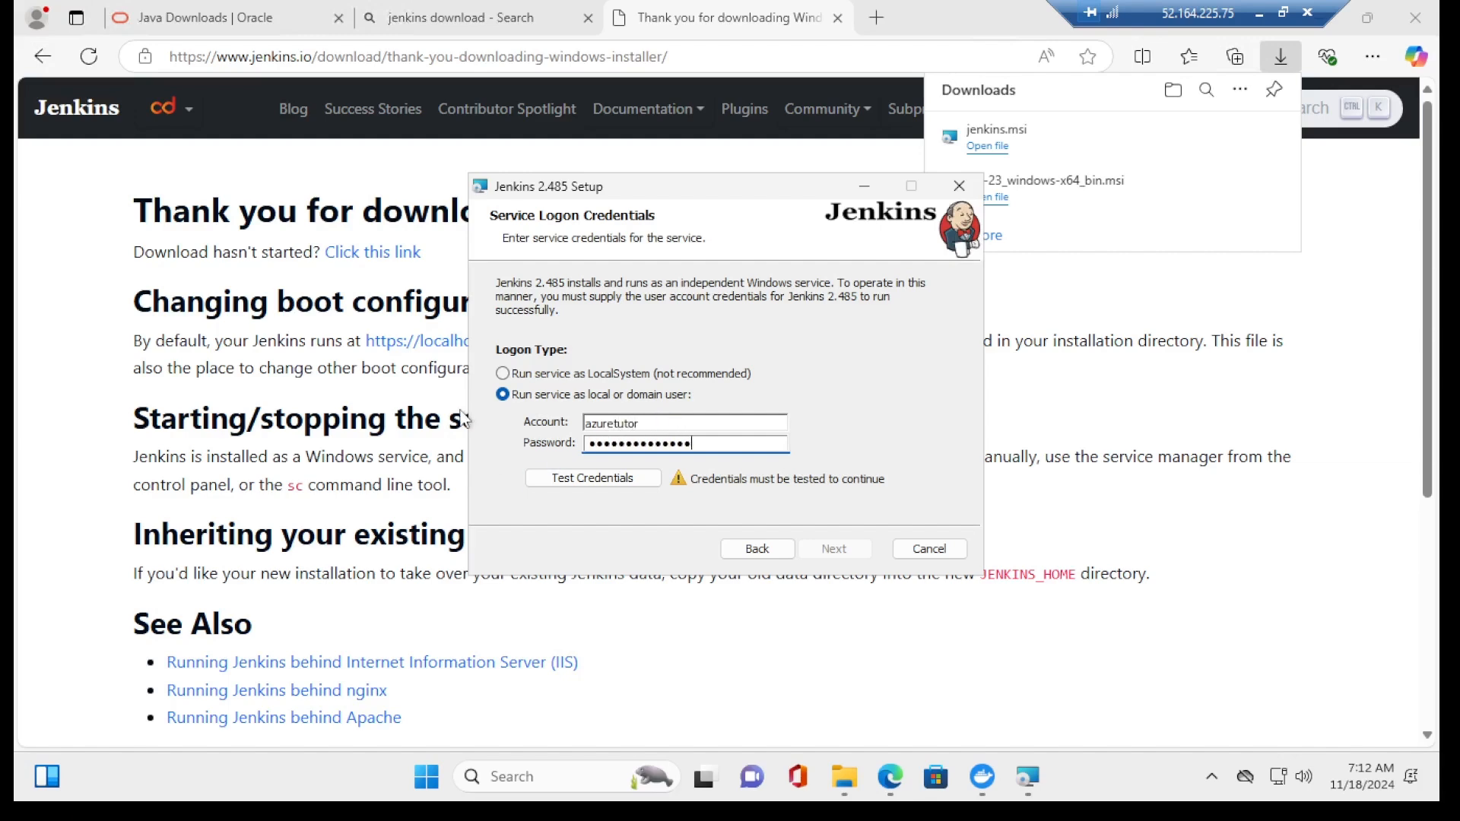
click(569, 477)
click(712, 437)
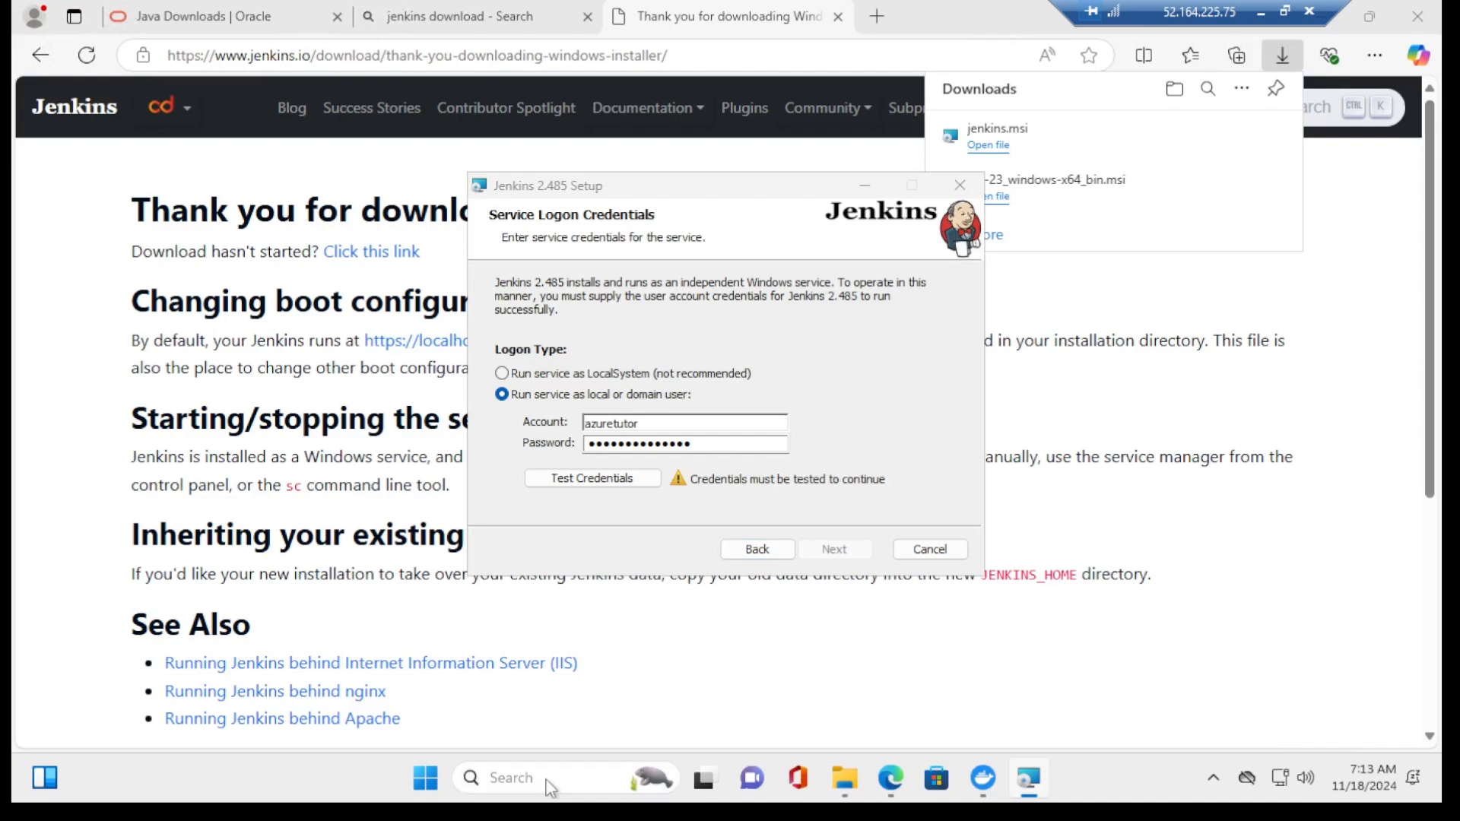
Step: Open Local Security Policy's Log on as a service right under User Rights Assignment
click(547, 782)
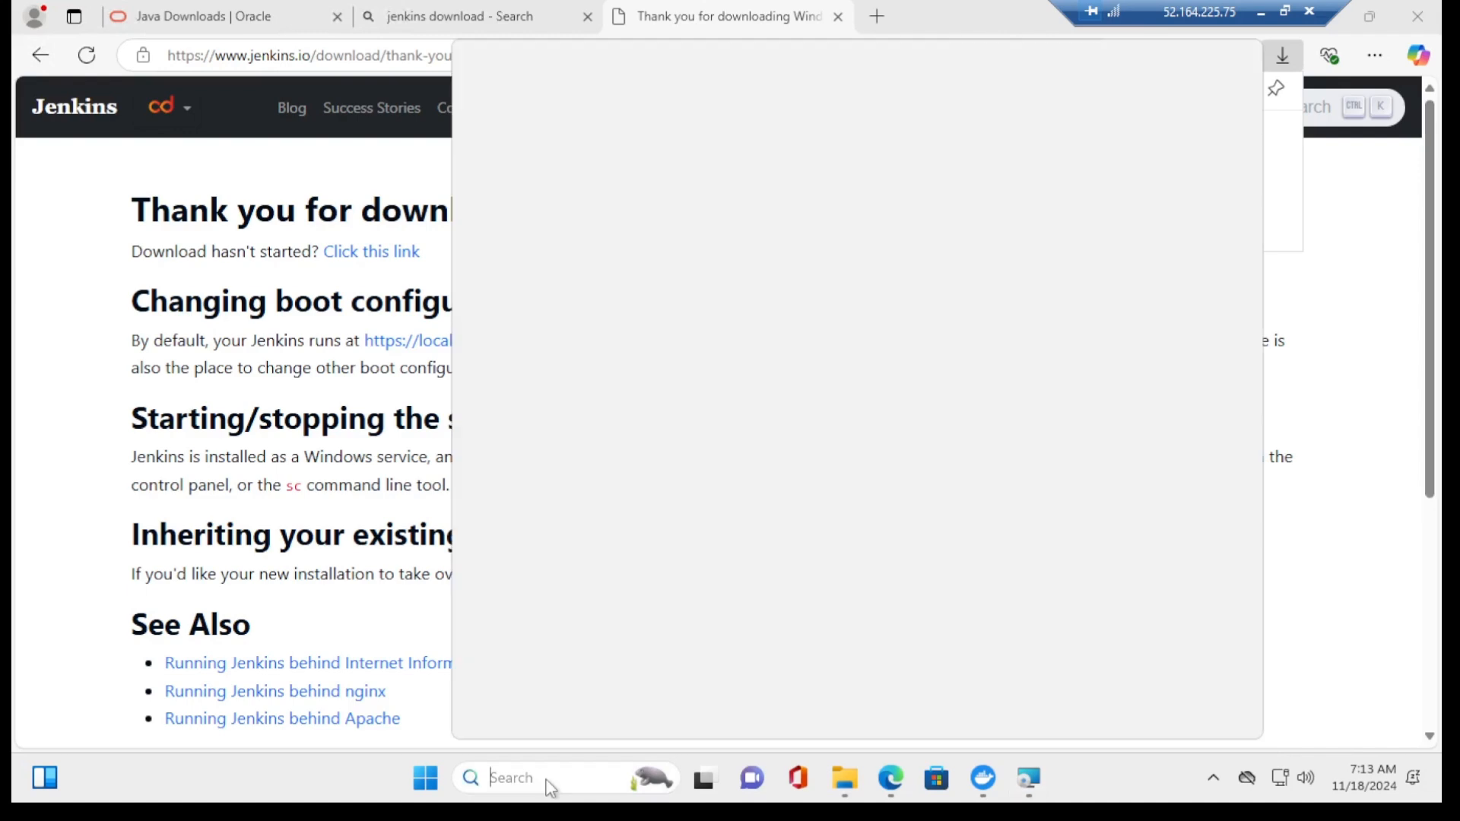
text(local)
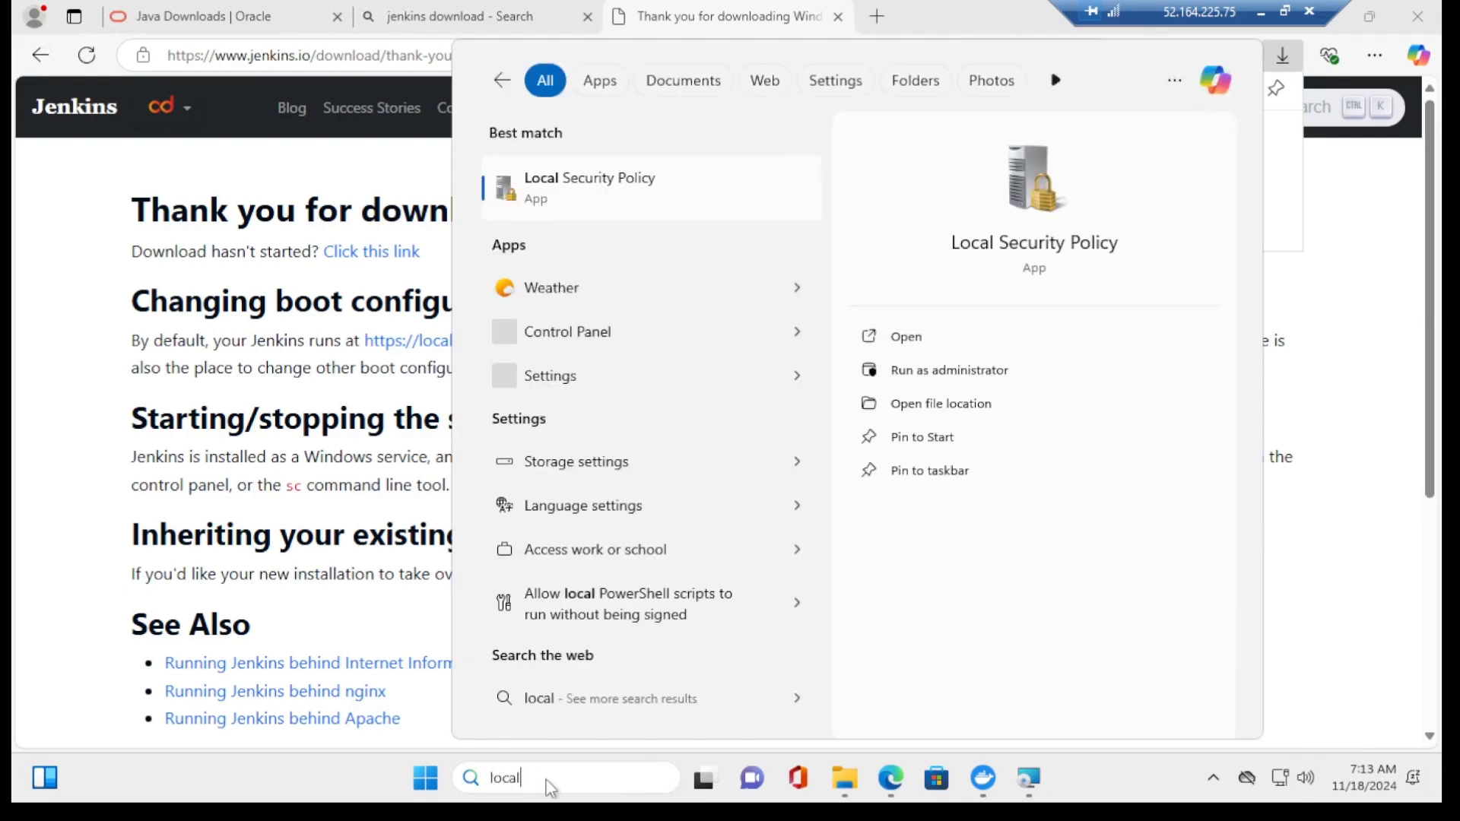
text( se)
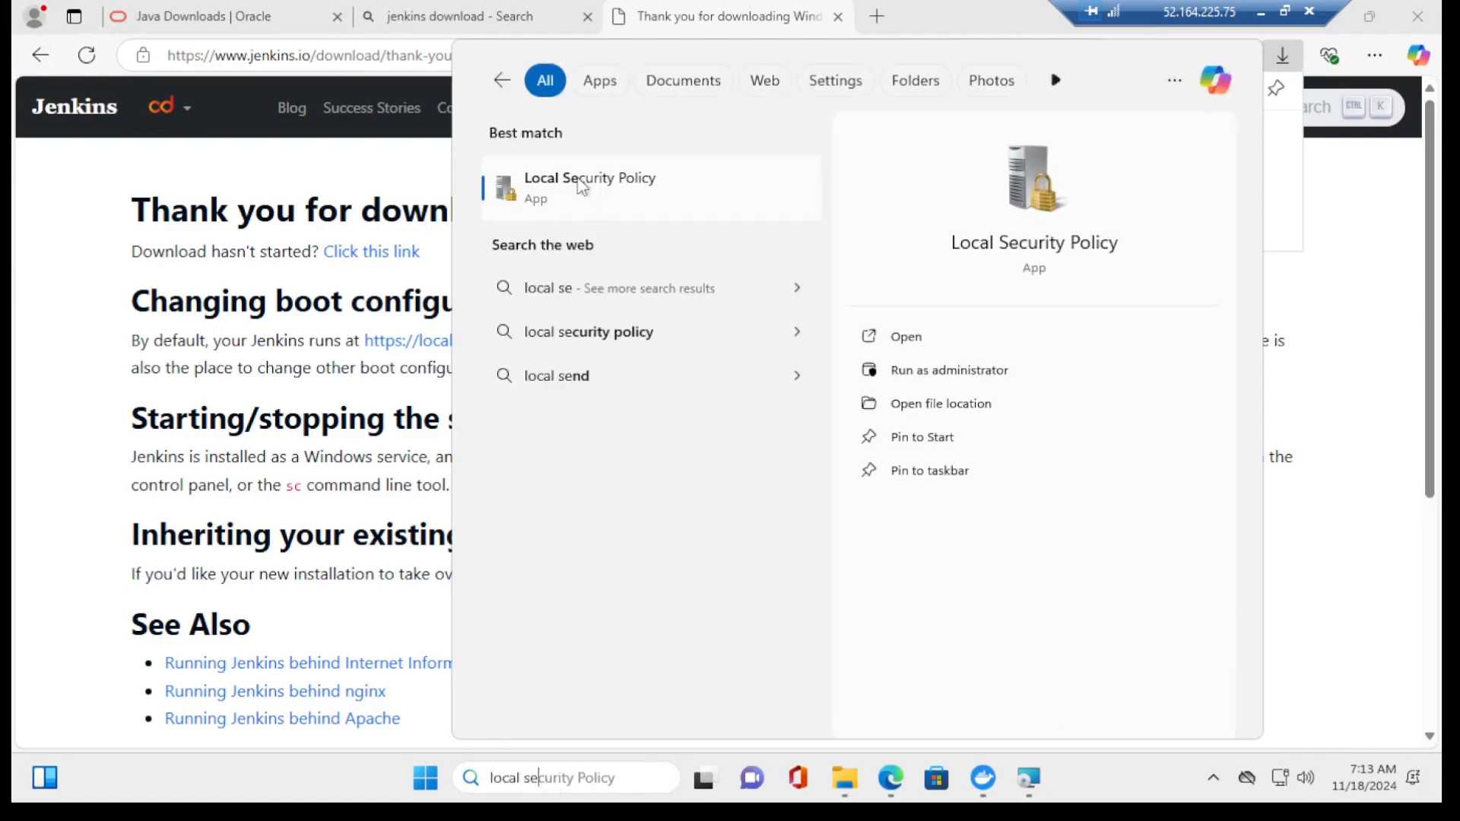
click(580, 193)
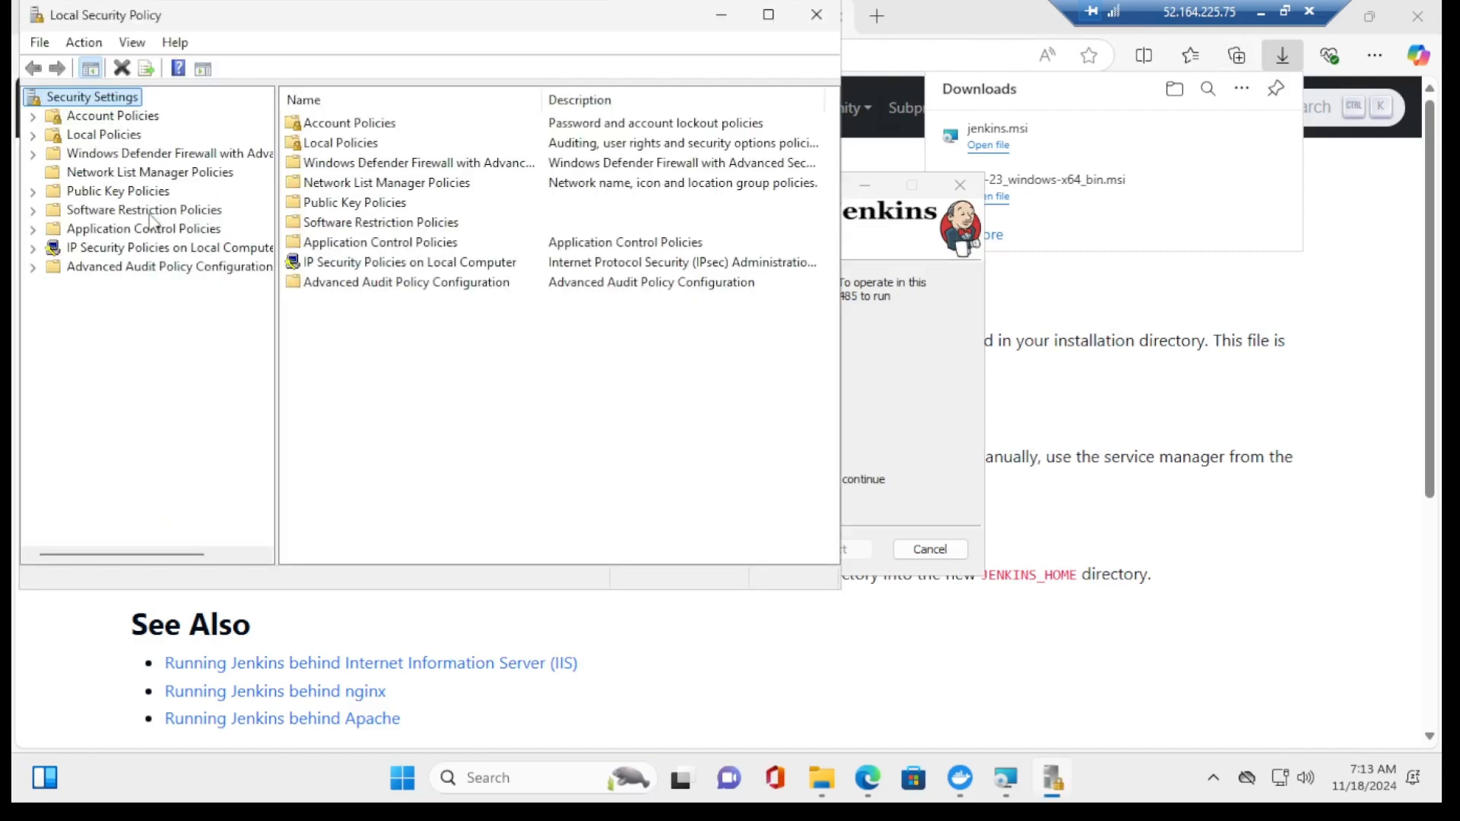
double_click(120, 137)
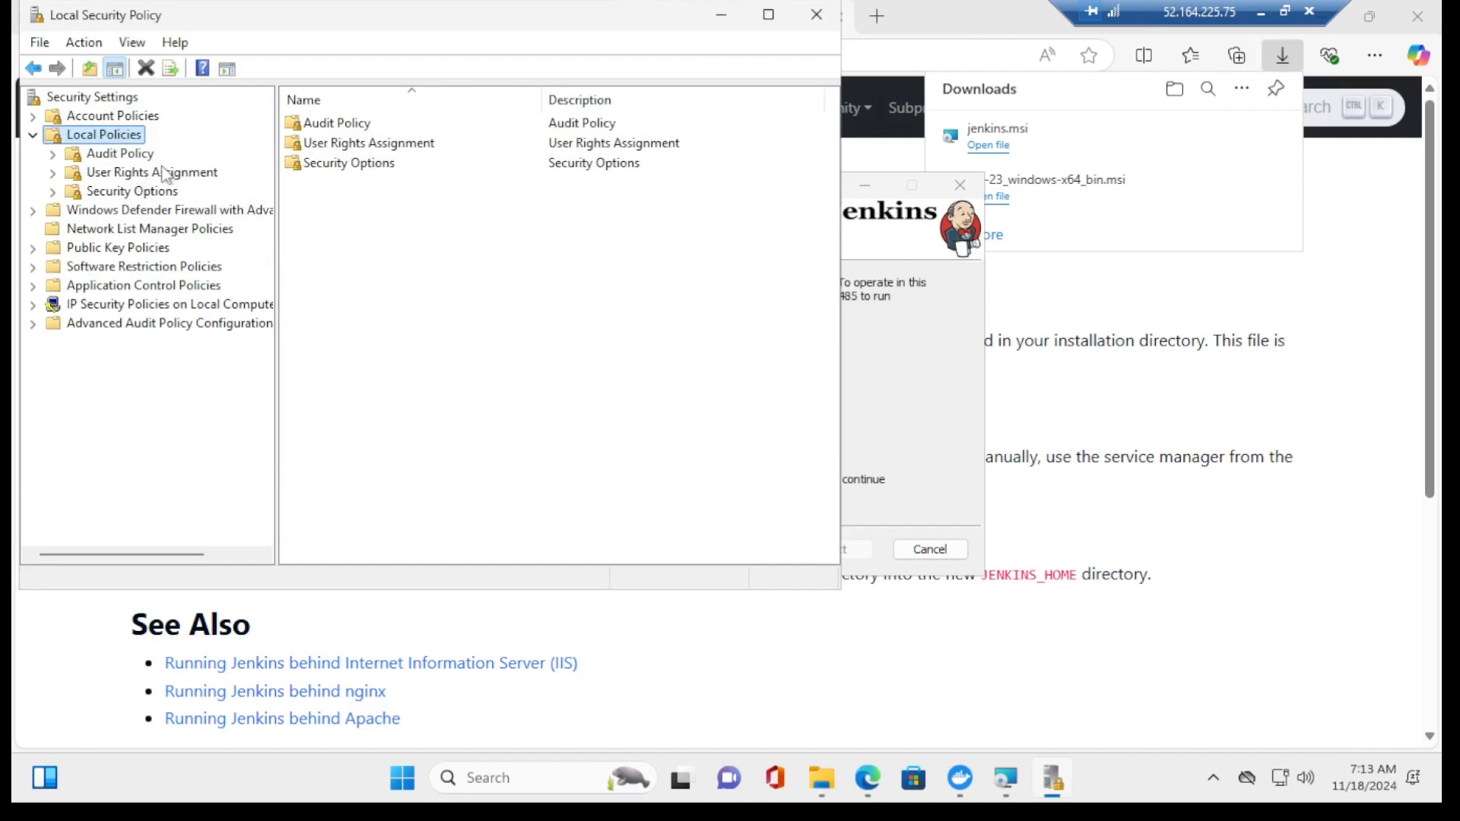
click(134, 175)
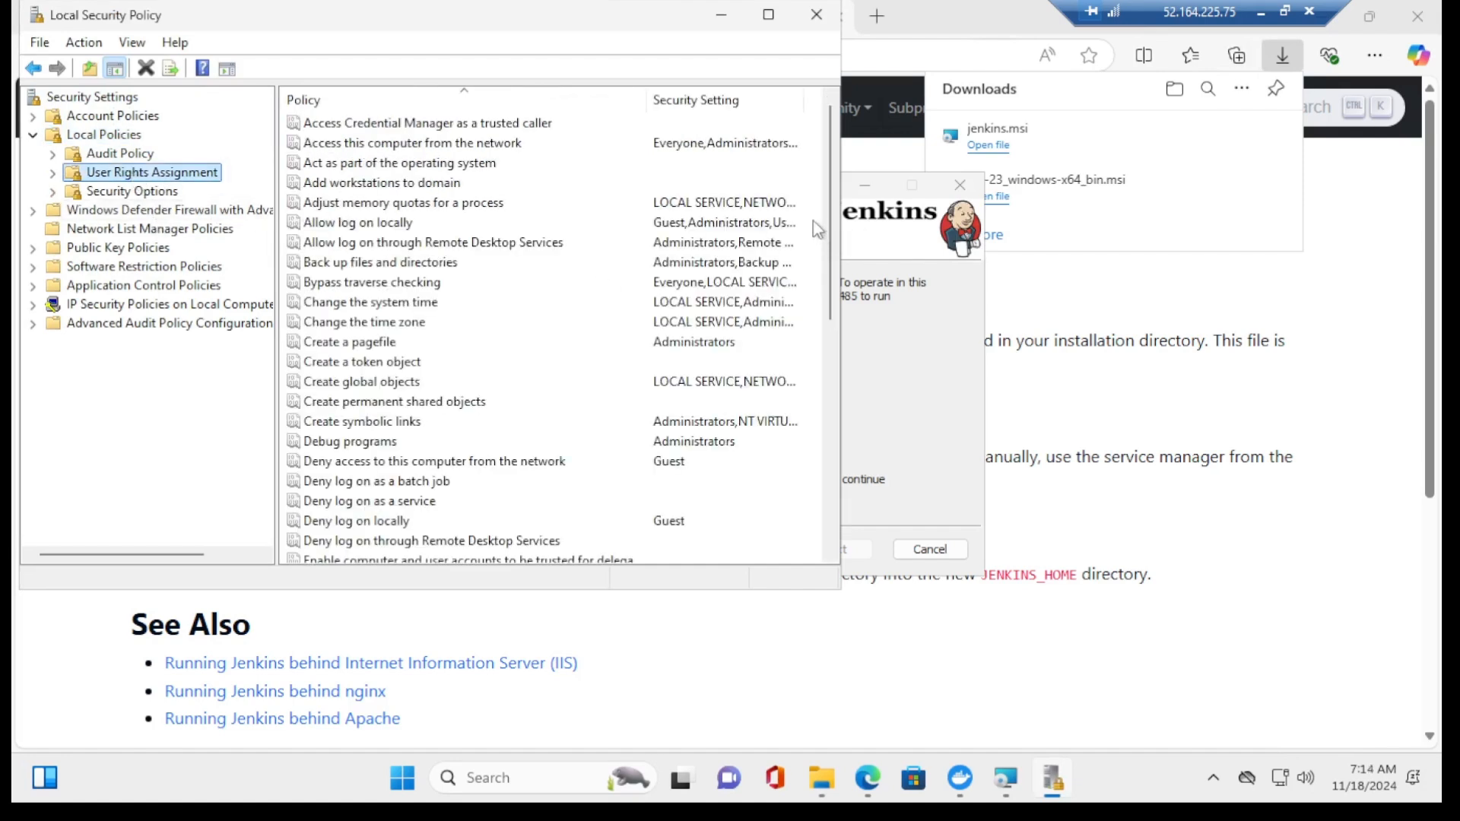
scroll(828, 255, down, 1)
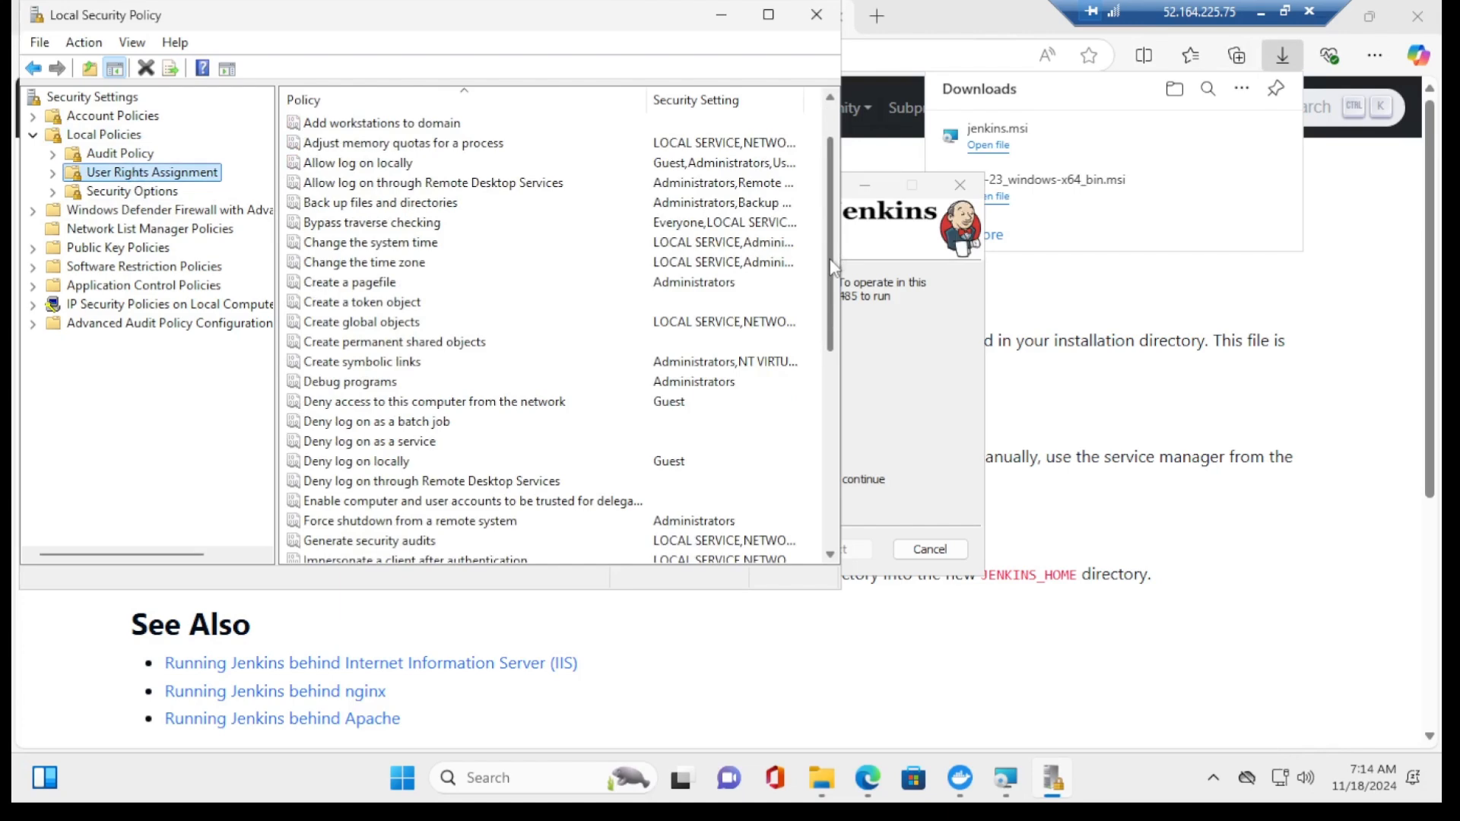
scroll(386, 523, down, 3)
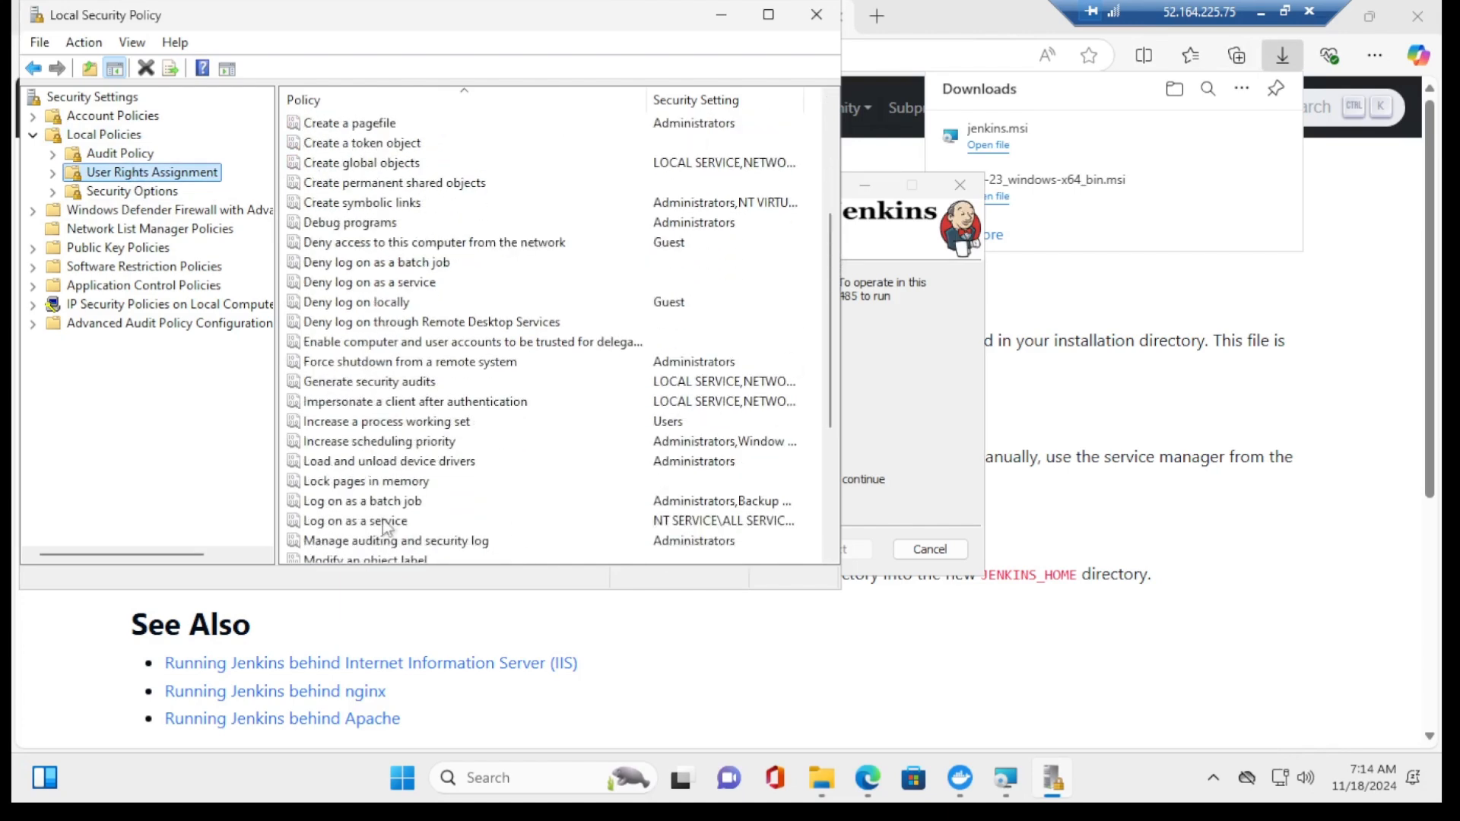
double_click(362, 523)
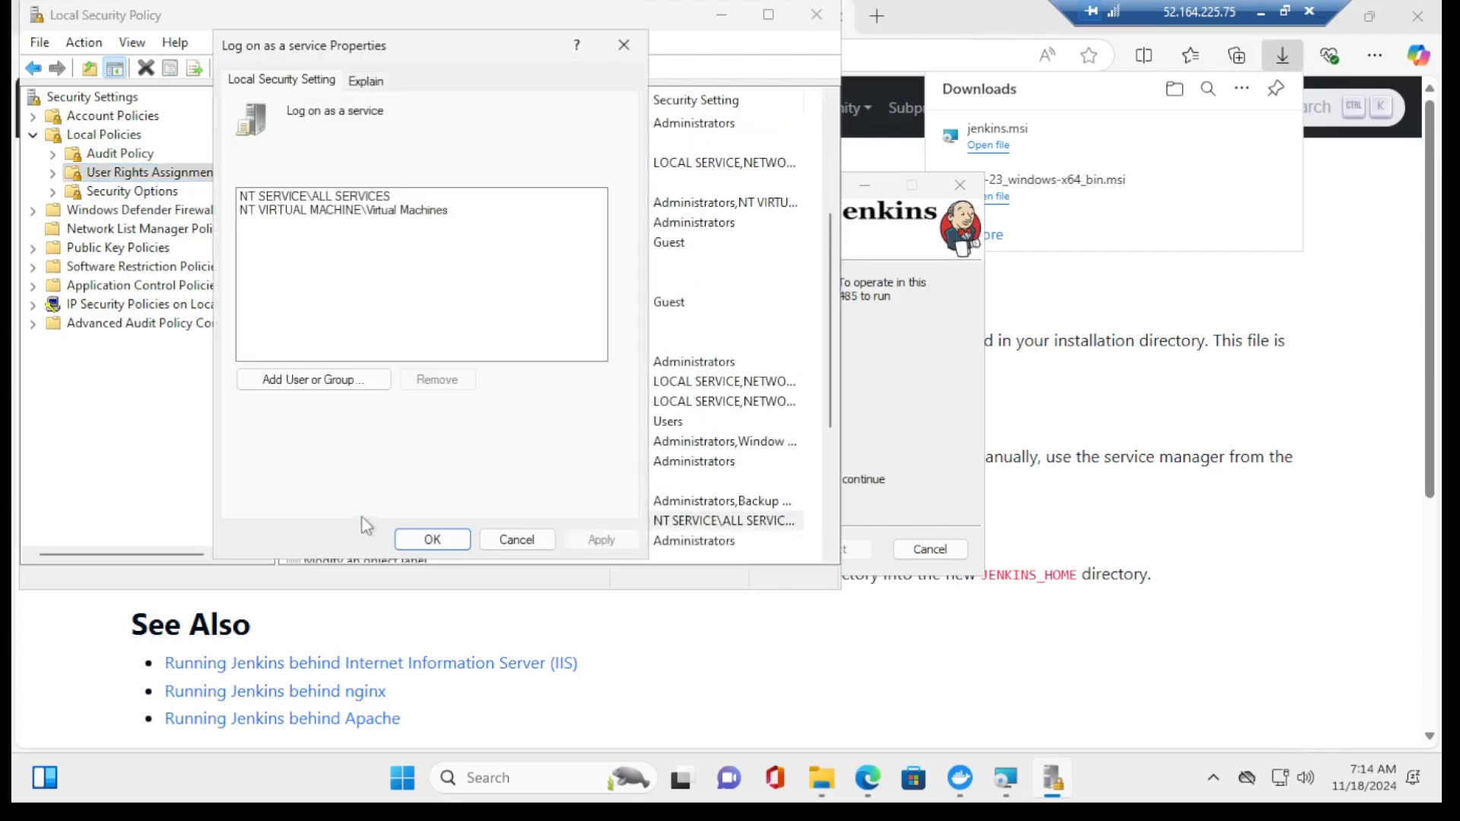
Step: Add the service account to the Log on as a service right and apply the change
click(310, 382)
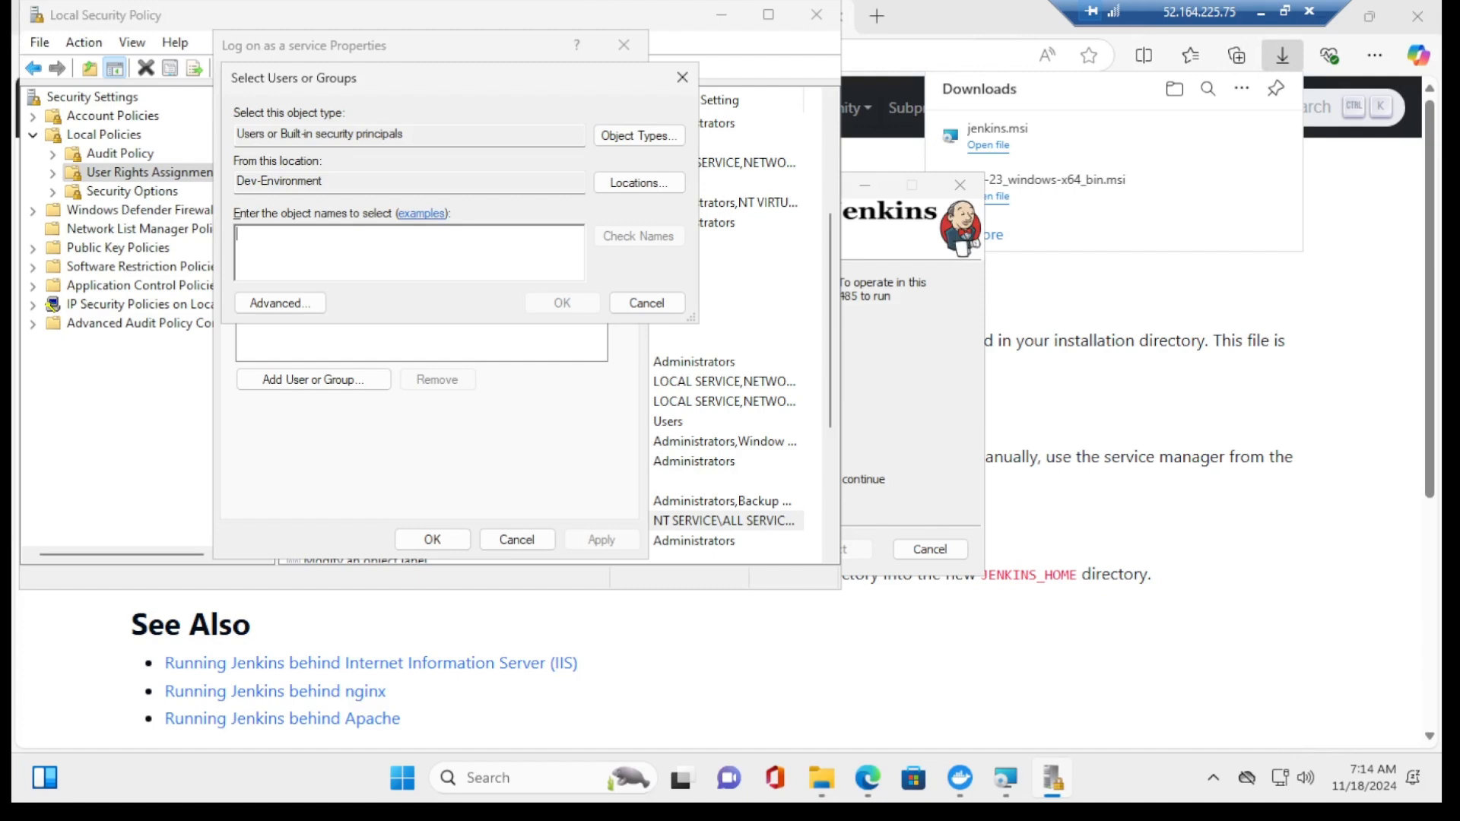
text(azuretutor)
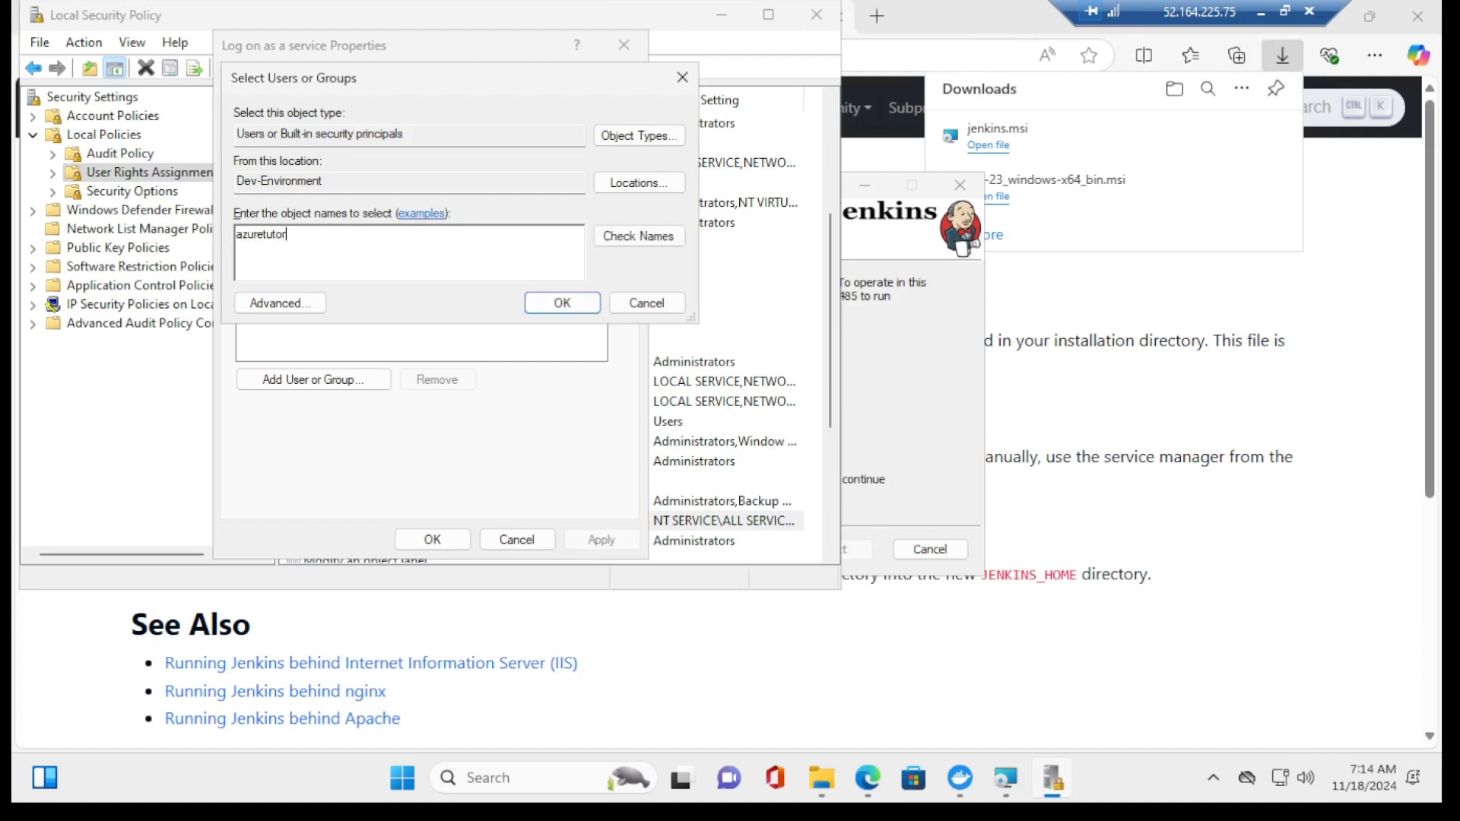
click(676, 240)
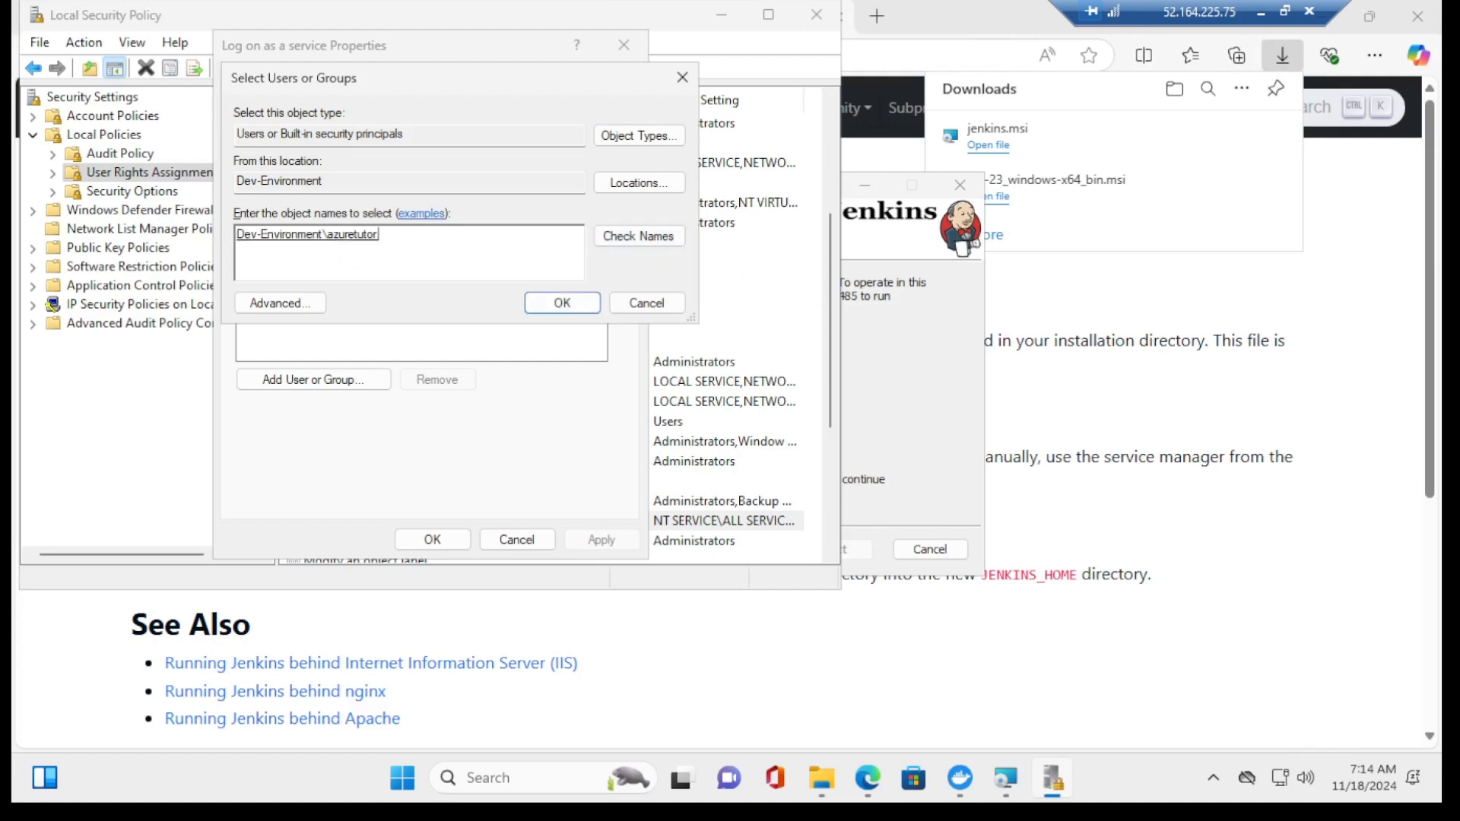
click(562, 303)
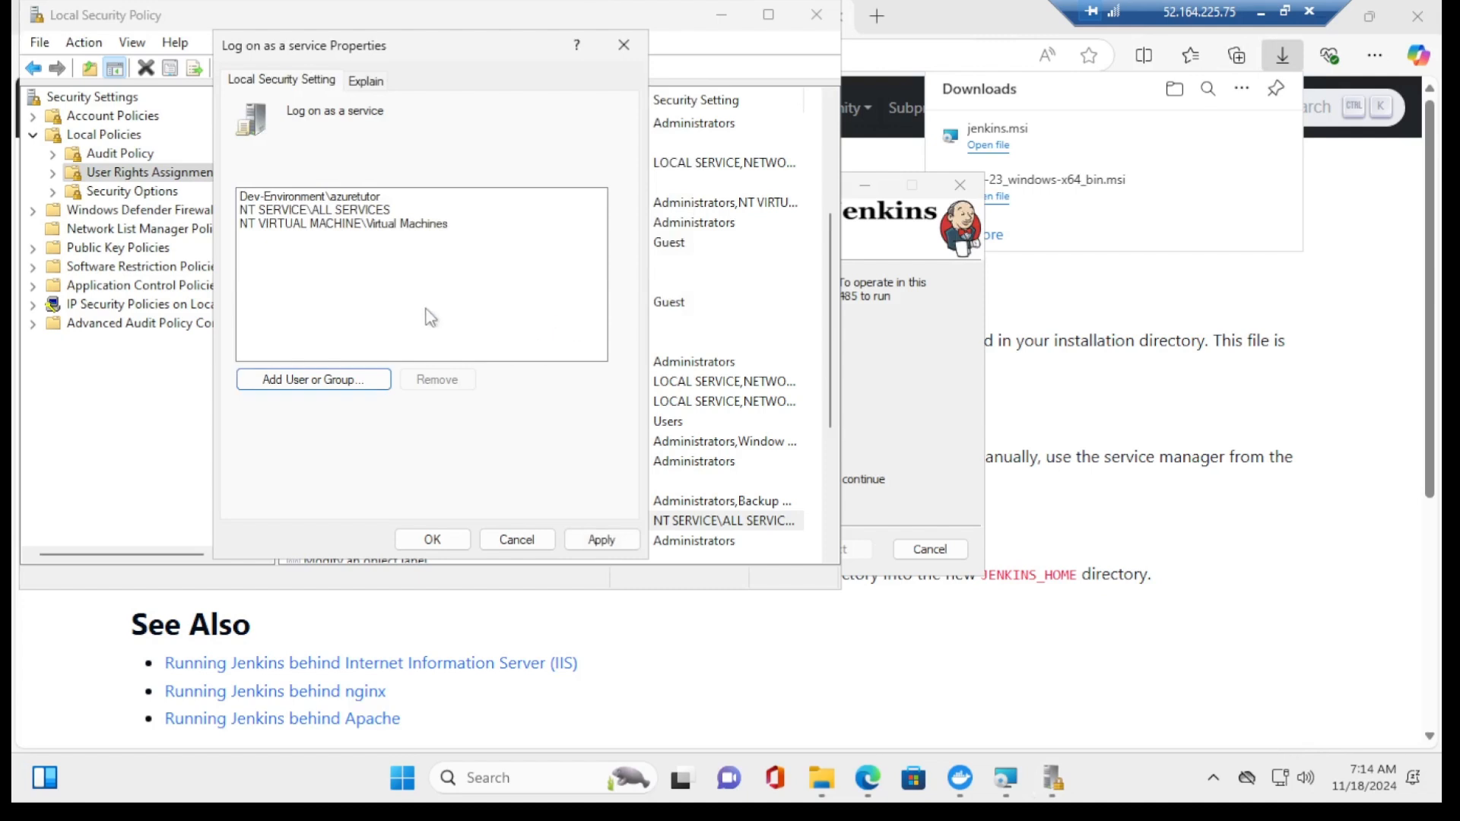
click(601, 541)
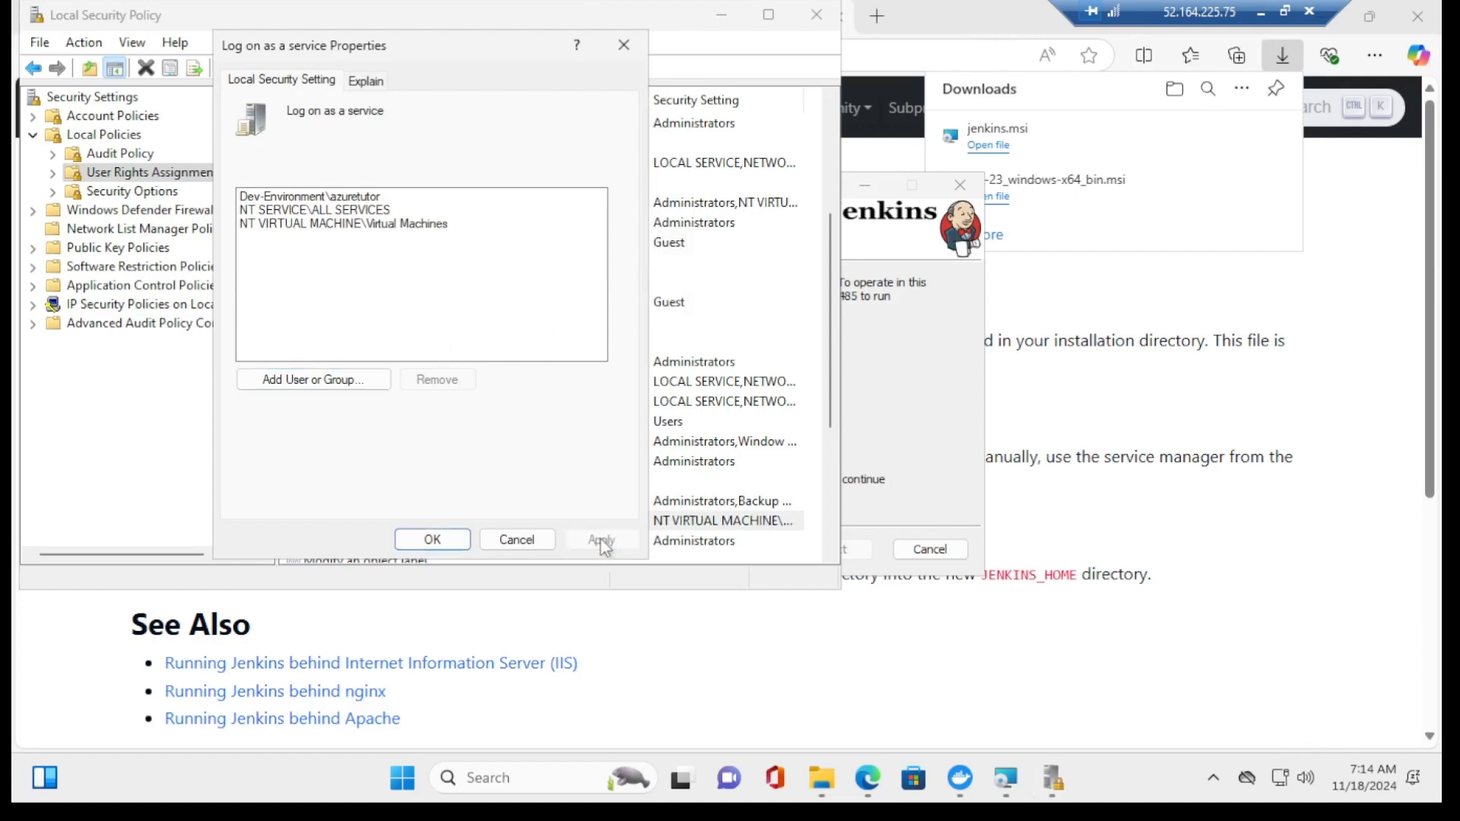
click(431, 542)
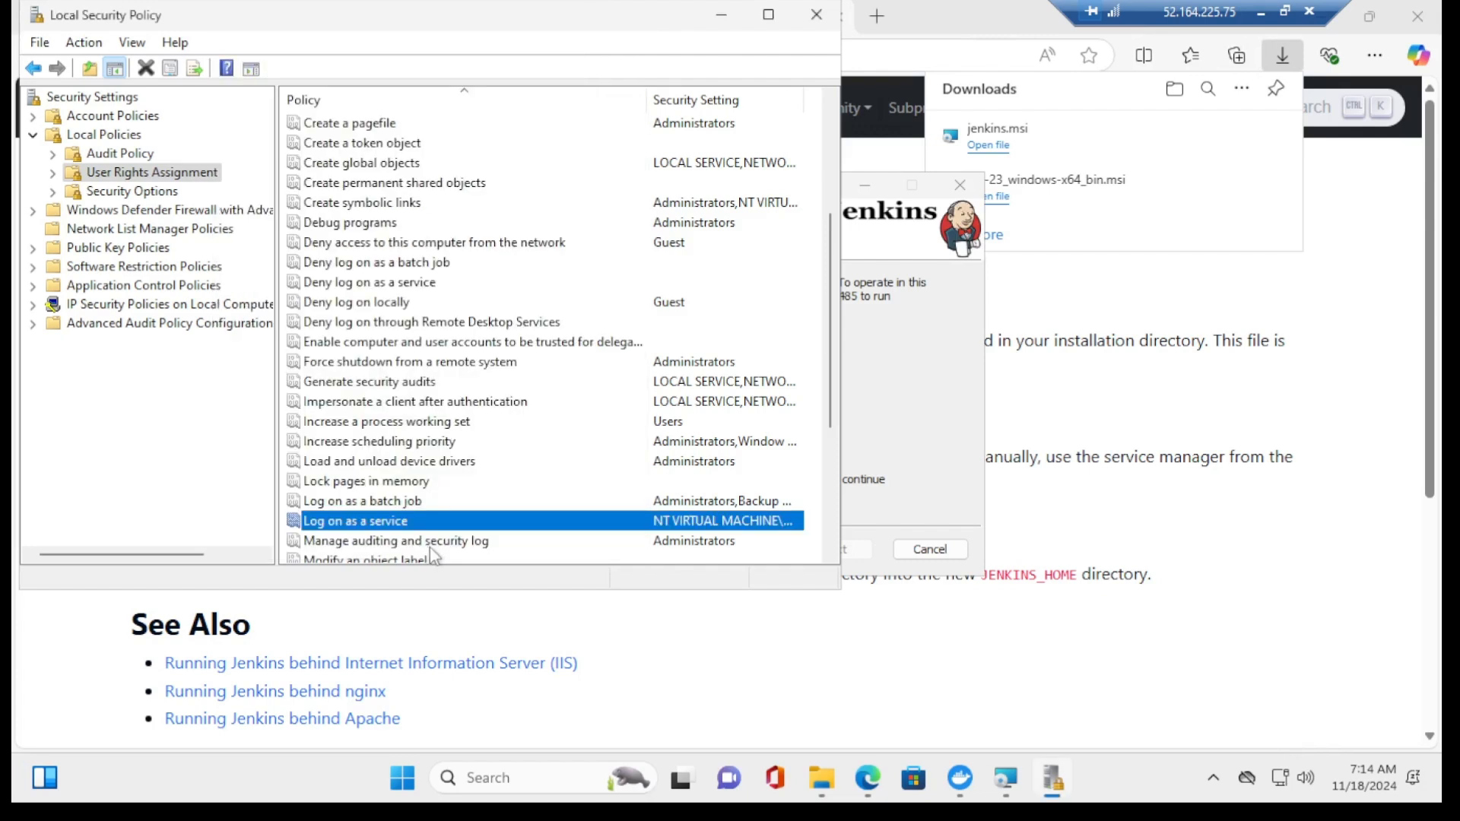
Step: Retest the service credentials successfully and confirm port 8080 is available
click(942, 502)
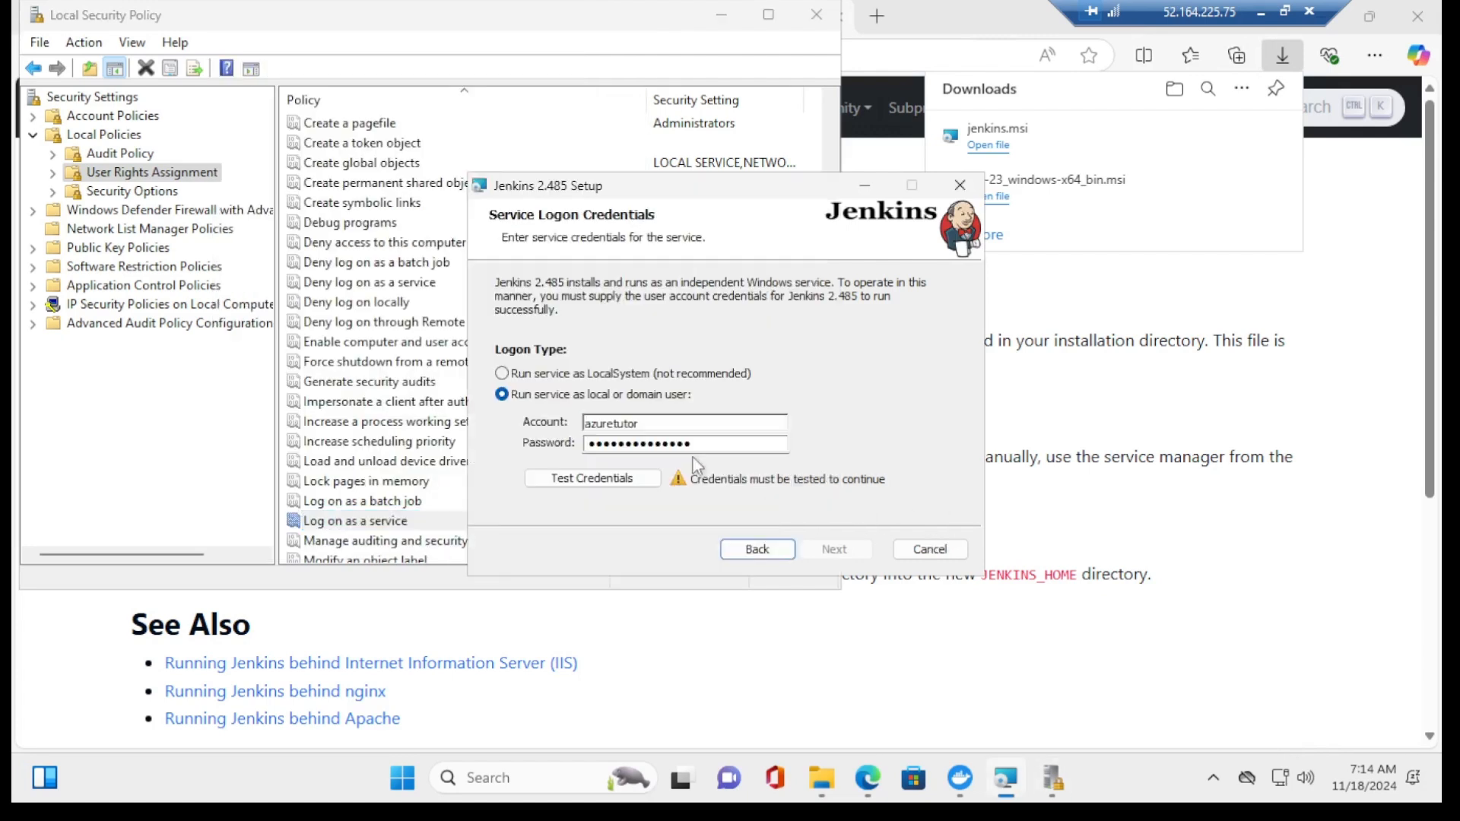
click(609, 478)
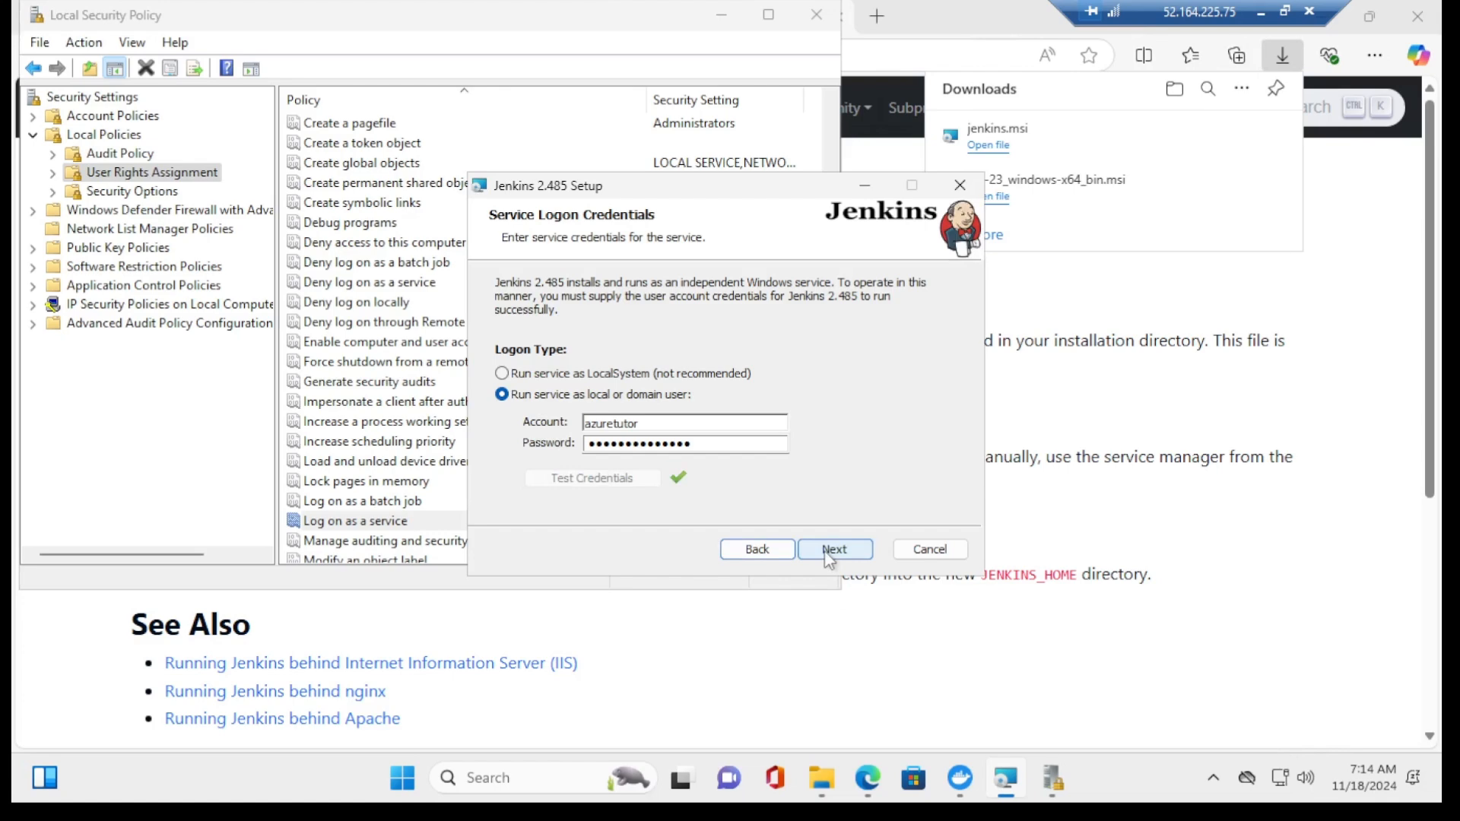
click(831, 552)
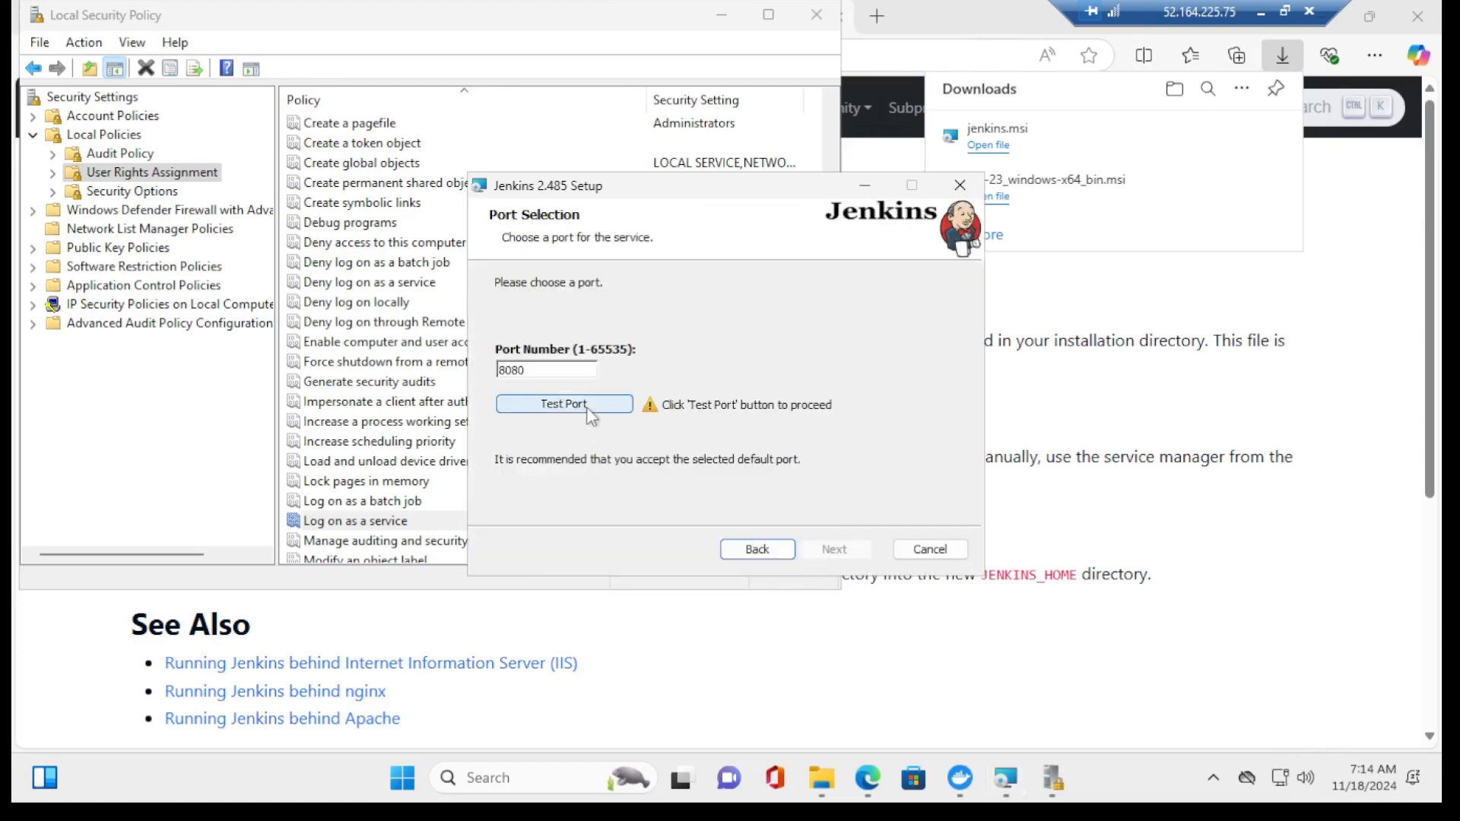
click(587, 405)
Step: Set Java home to C:\Program Files\Java\jdk-23\ and dismiss the incompatible Java version warning
click(835, 549)
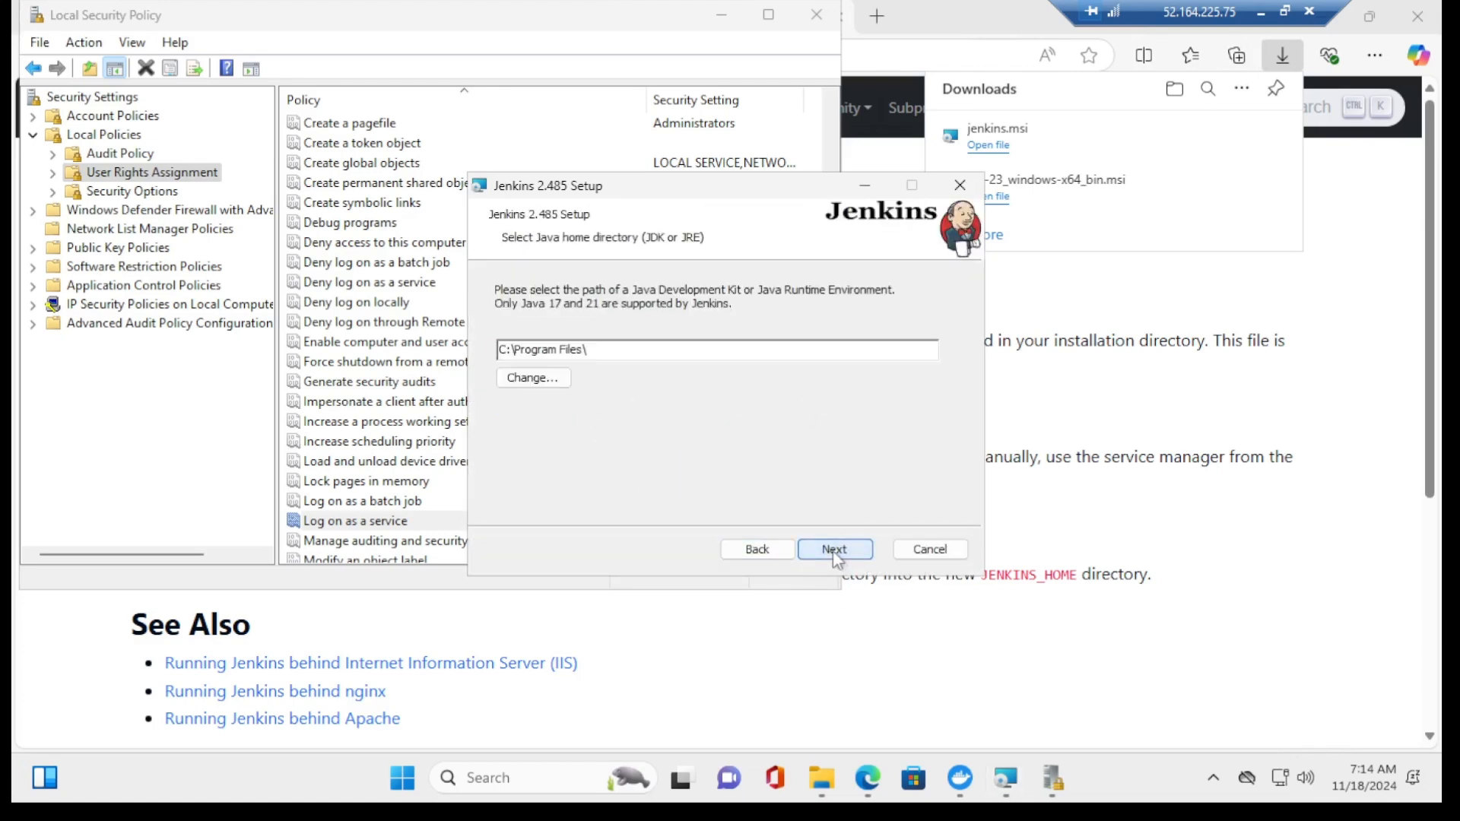
click(542, 378)
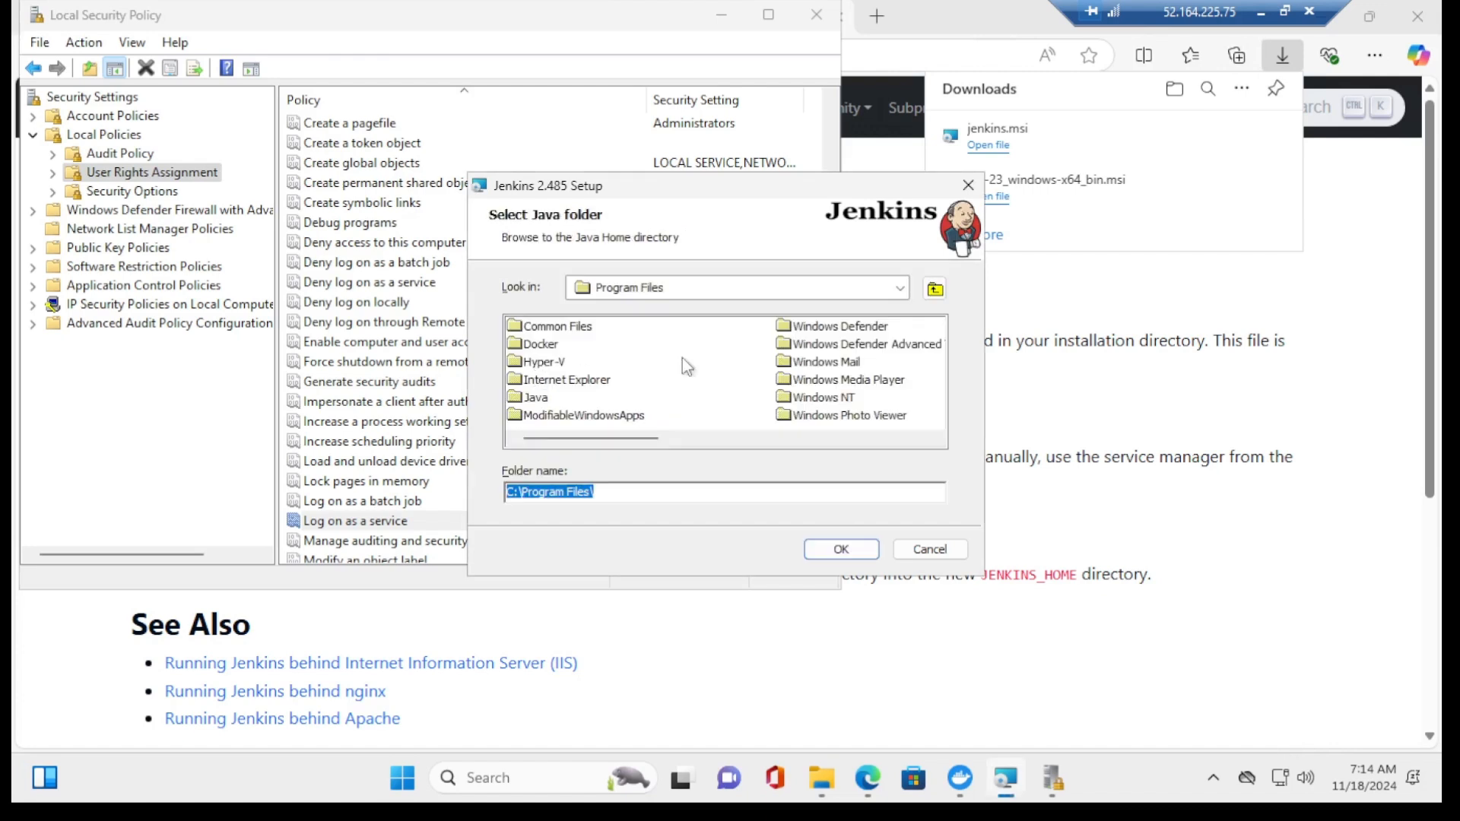
double_click(535, 399)
click(536, 328)
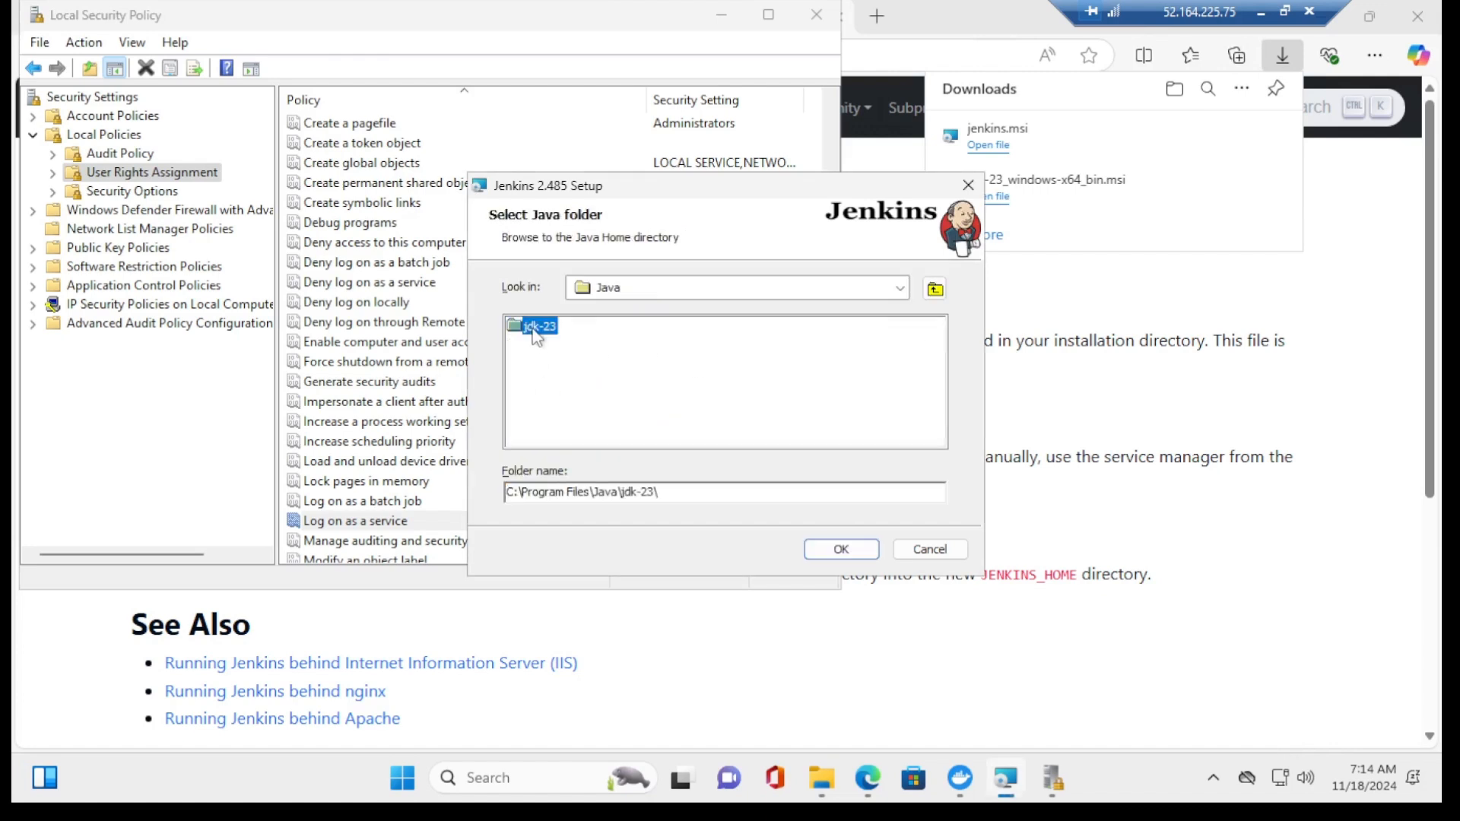
click(841, 549)
click(843, 552)
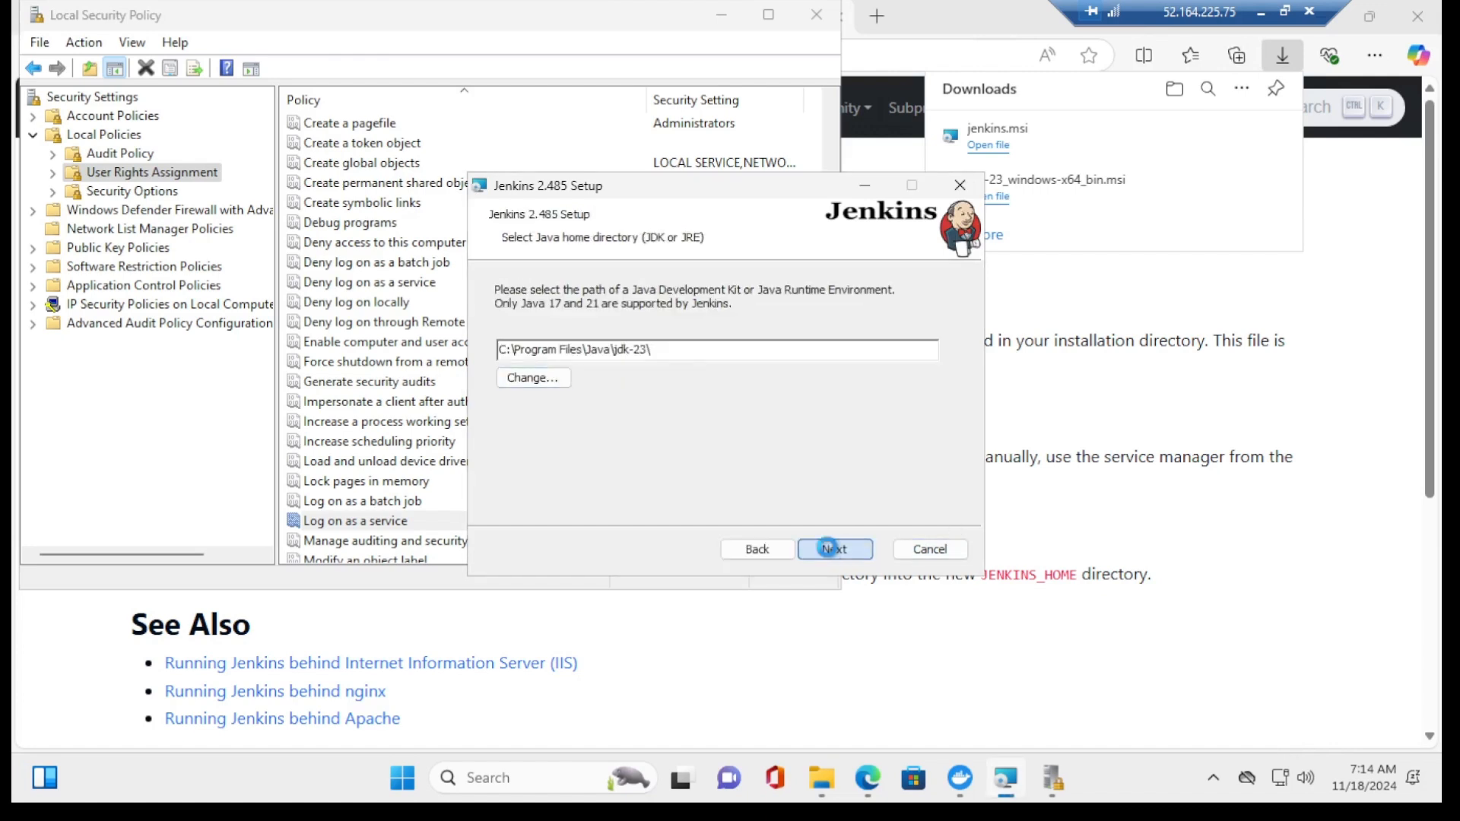
click(727, 435)
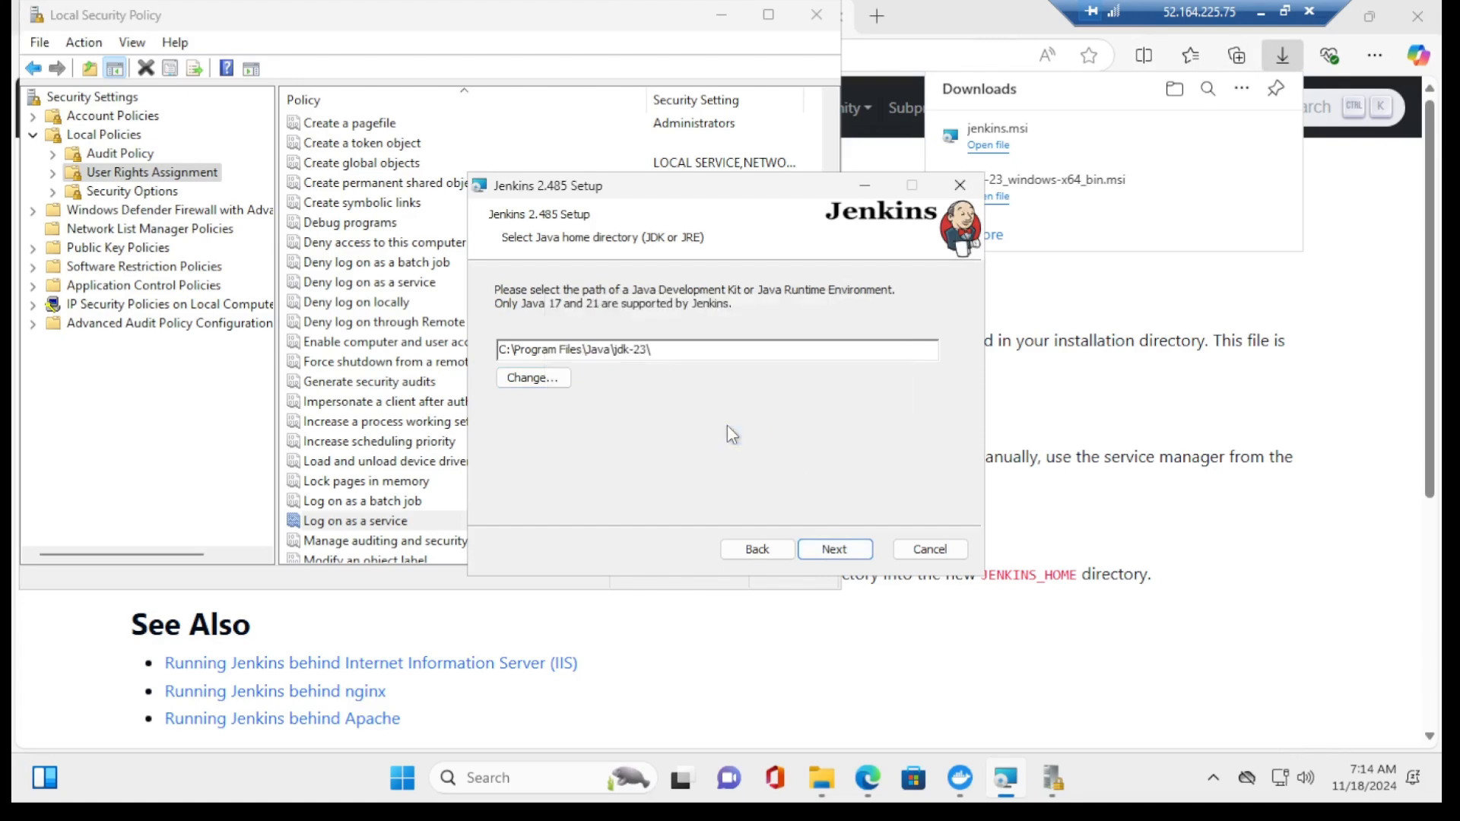
Step: Show the JDK 21.0.5 Windows downloads (zip, exe, MSI) on Oracle's Java Downloads page
click(868, 776)
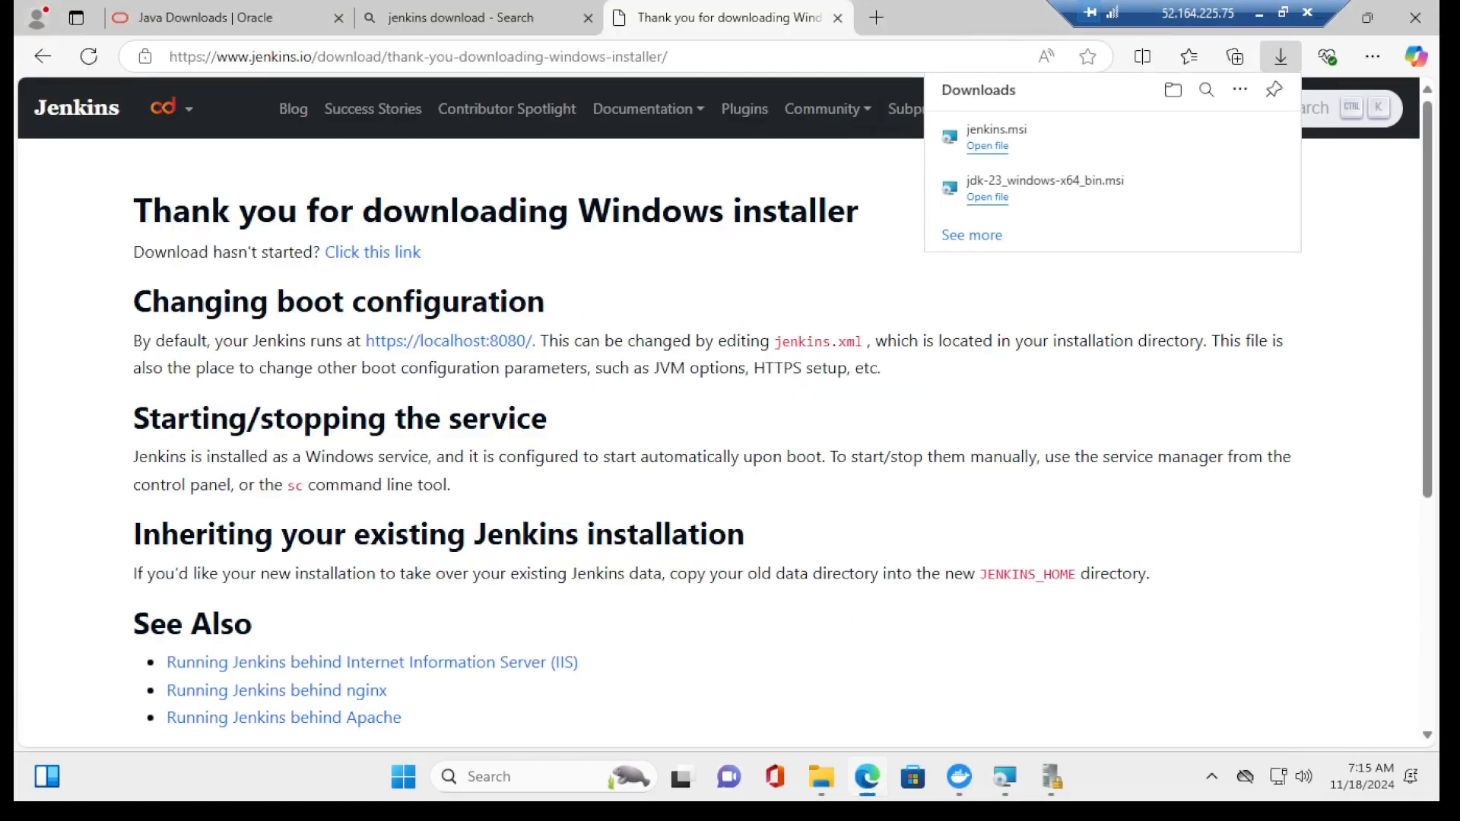
click(255, 17)
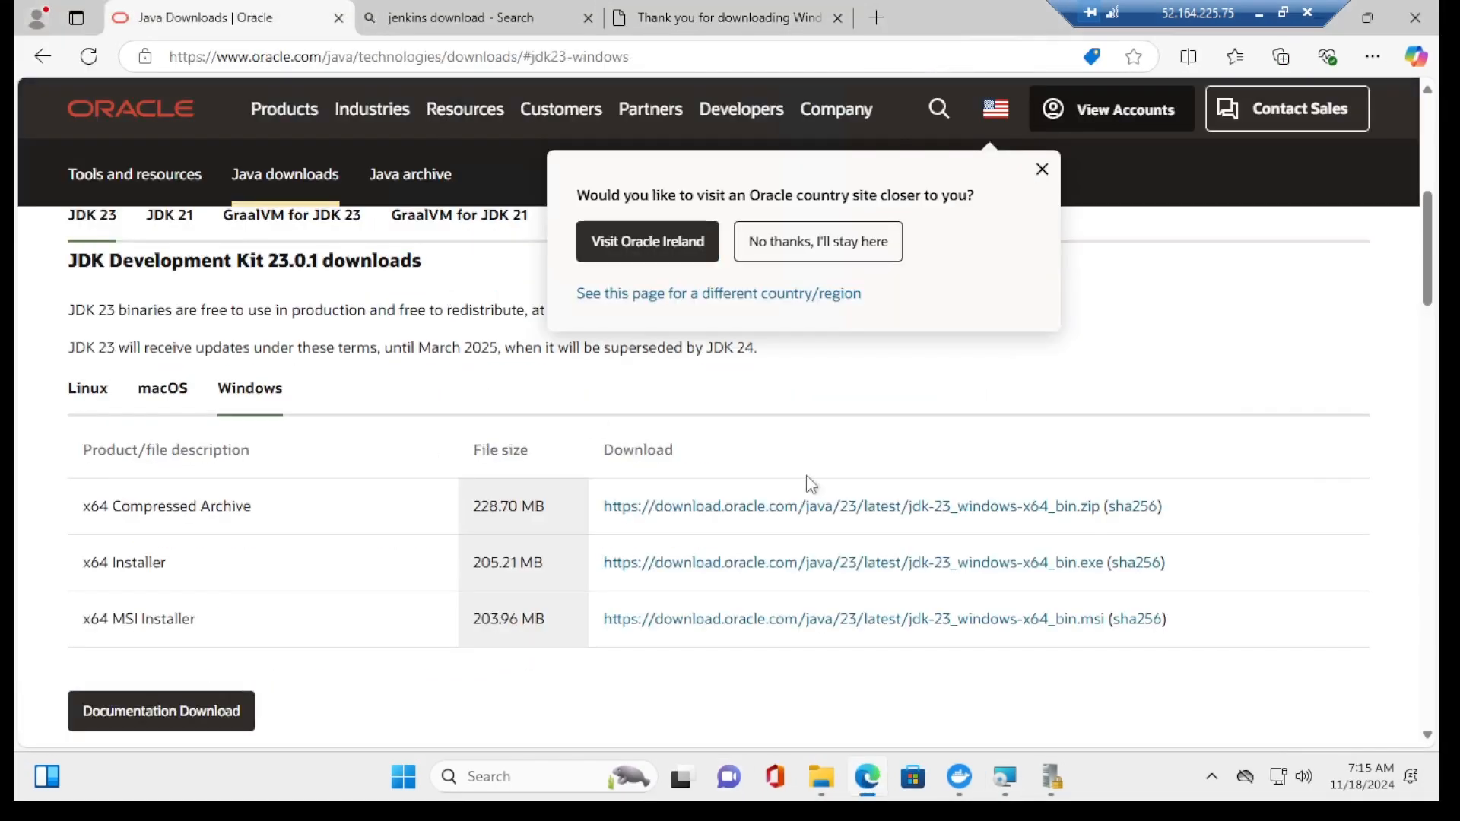
scroll(1416, 358, up, 7)
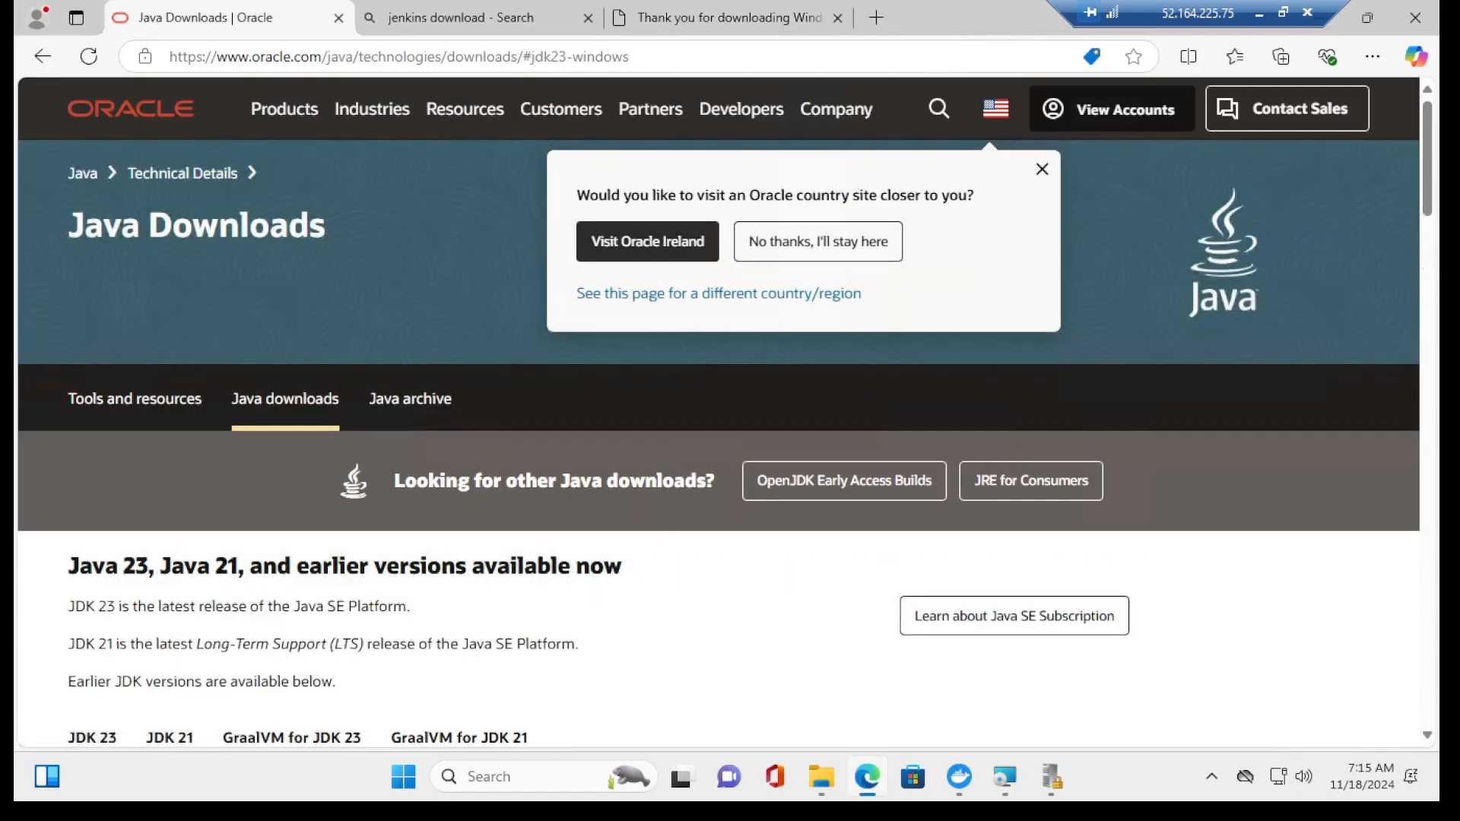
scroll(1428, 270, down, 3)
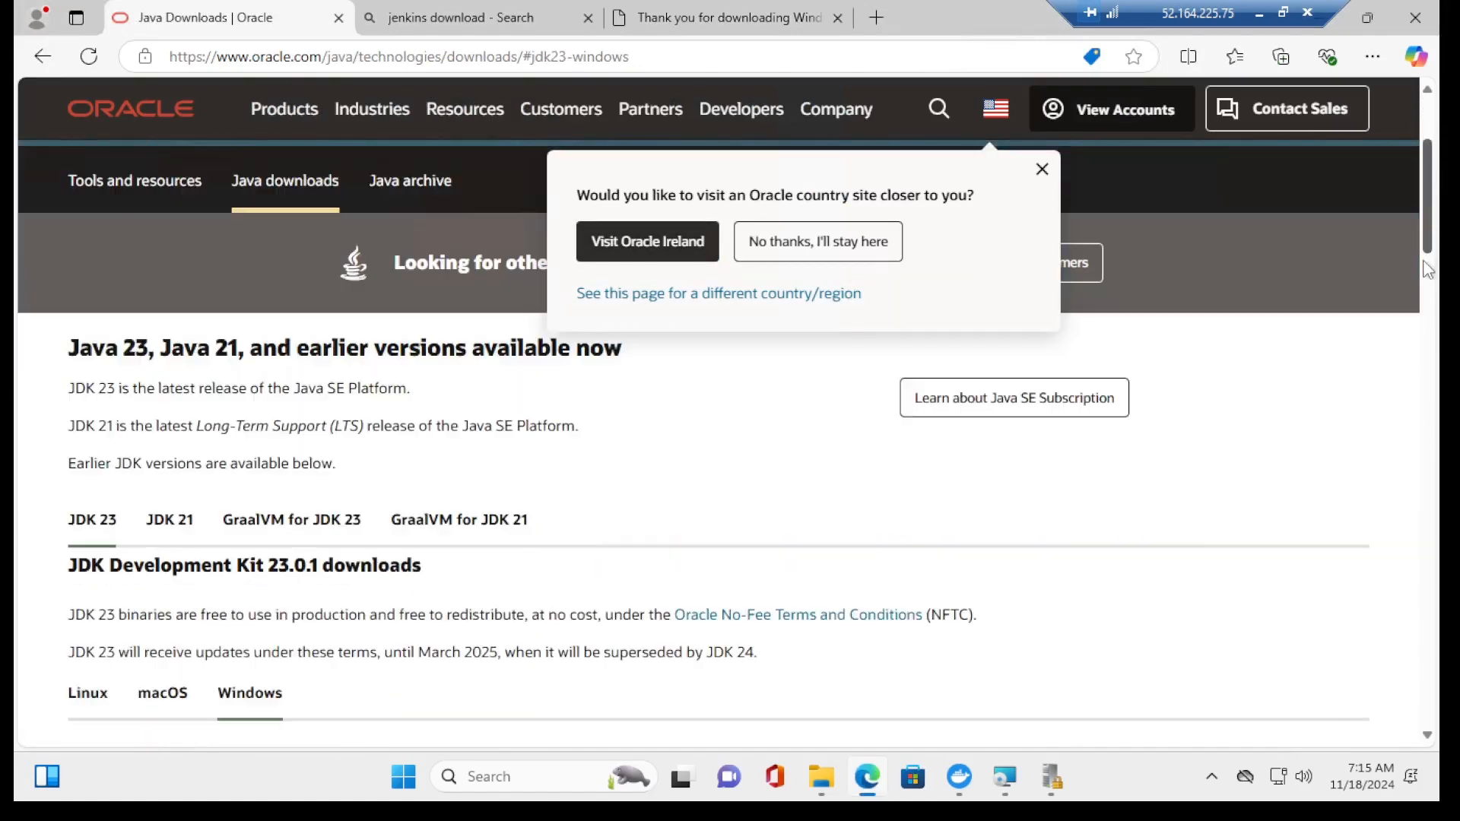
scroll(1428, 270, down, 3)
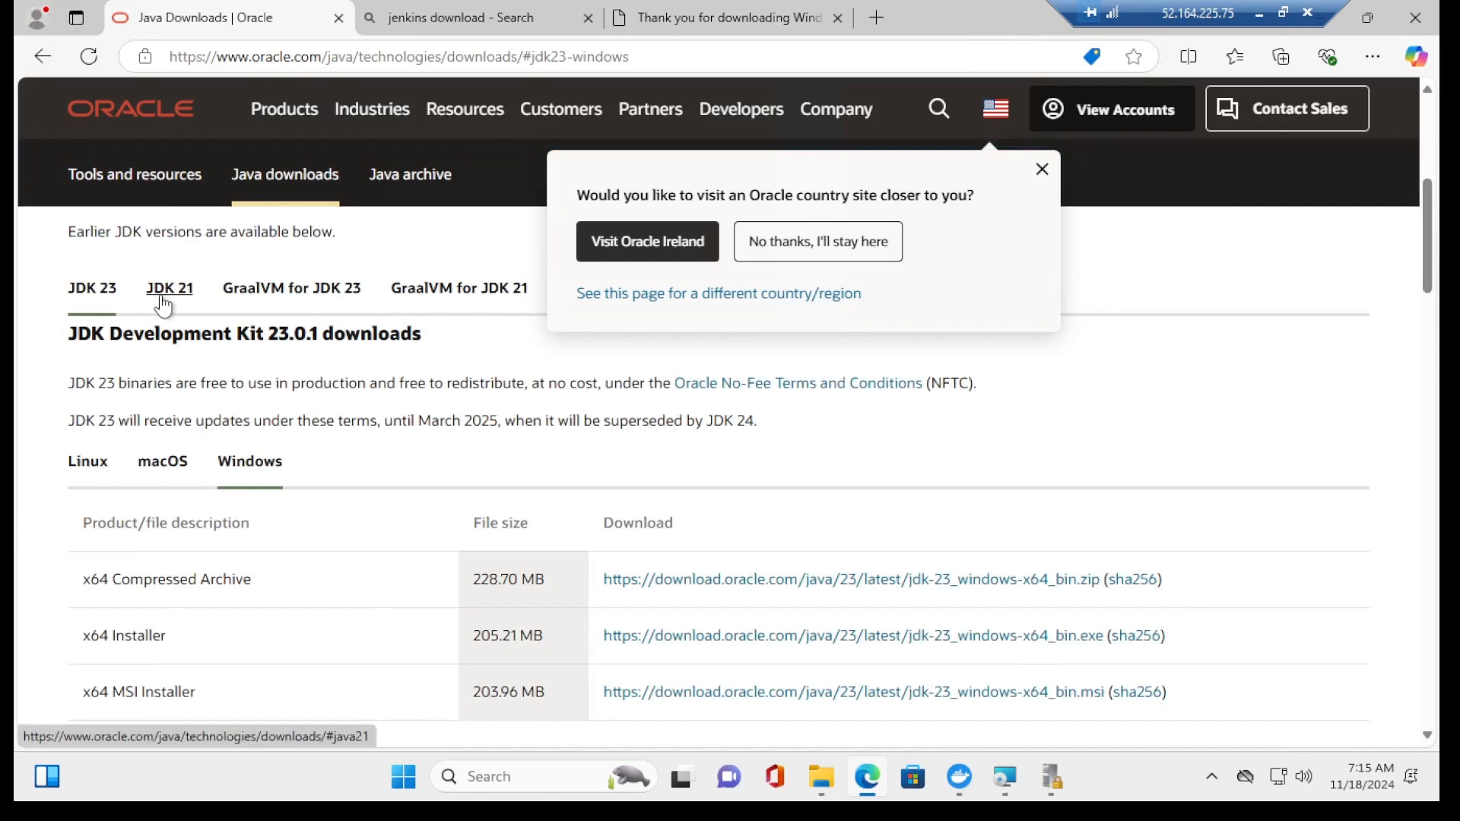
click(163, 304)
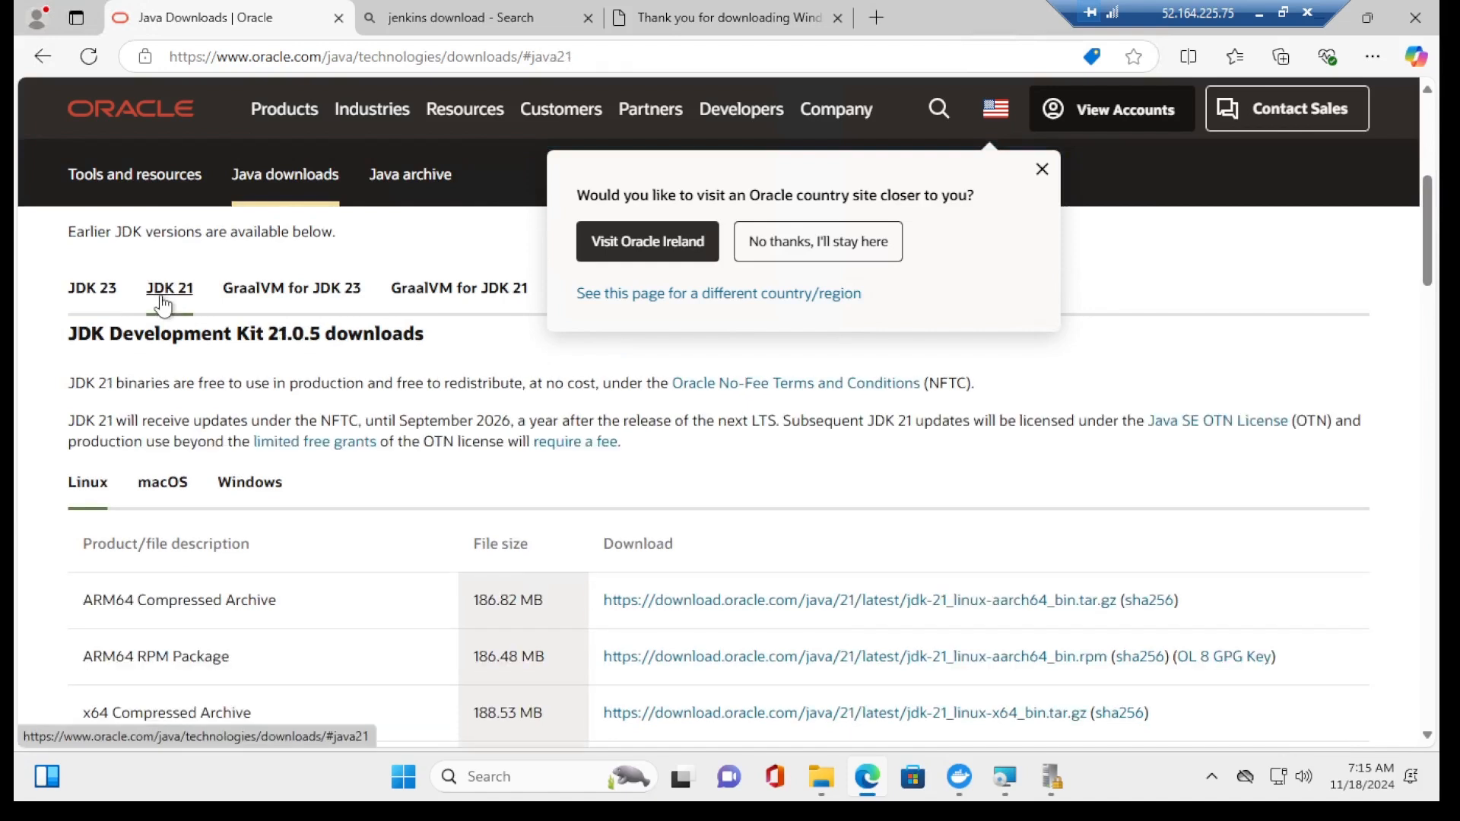
click(250, 487)
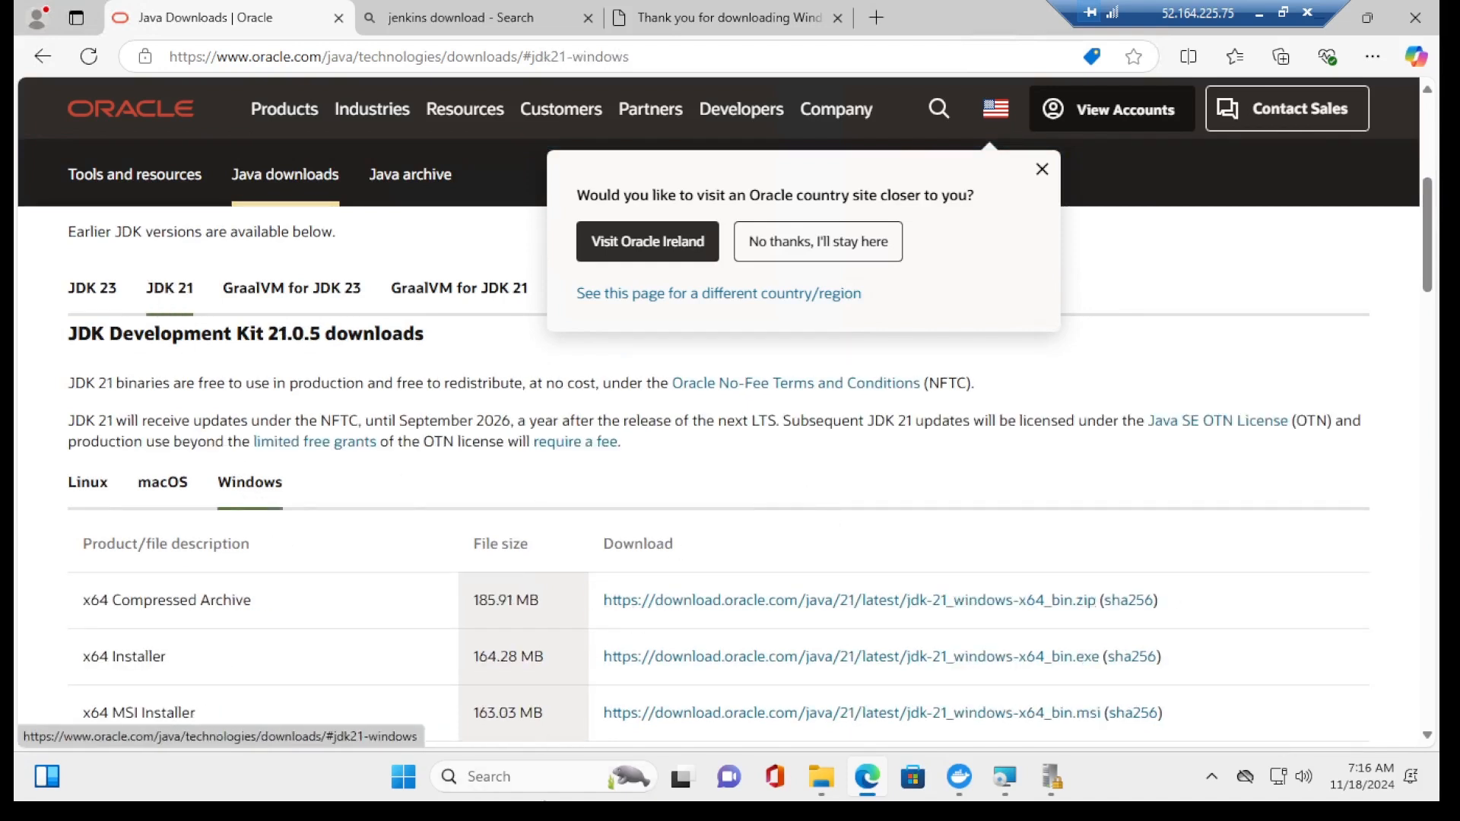
Step: Uninstall Java SE Development Kit 23.0.1 from Control Panel's installed programs list
click(609, 777)
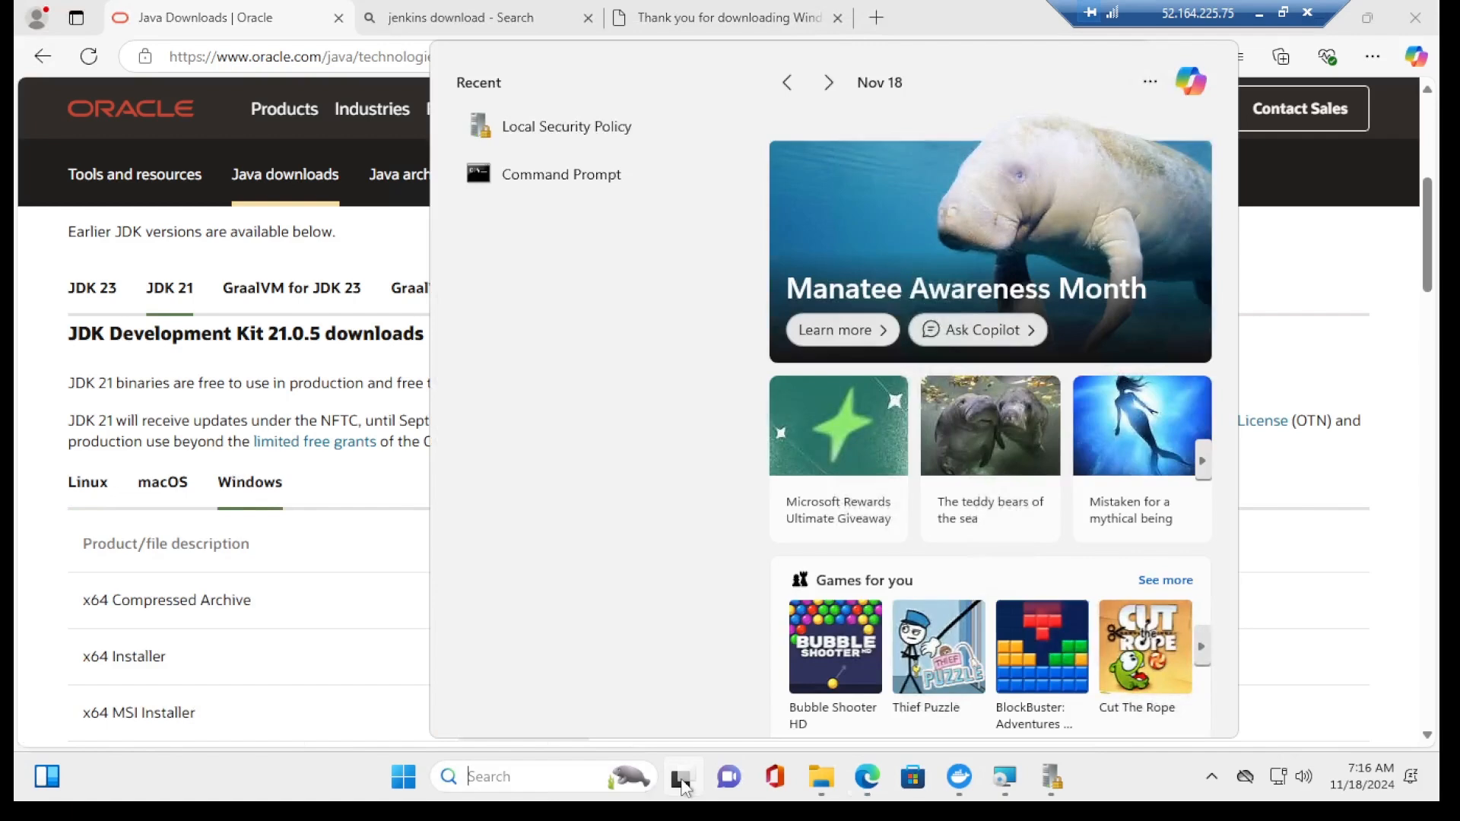
text(contro)
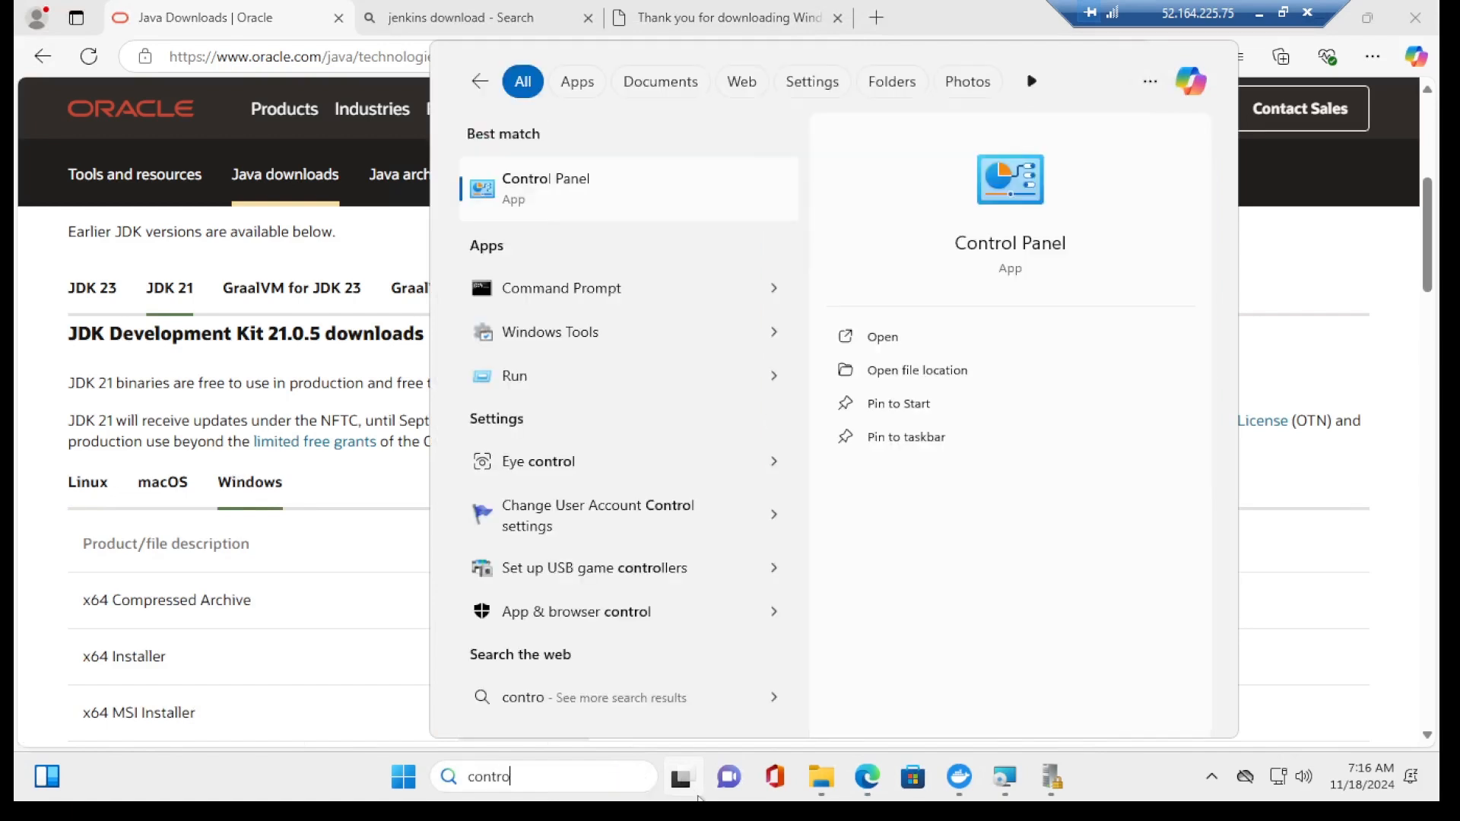
click(580, 189)
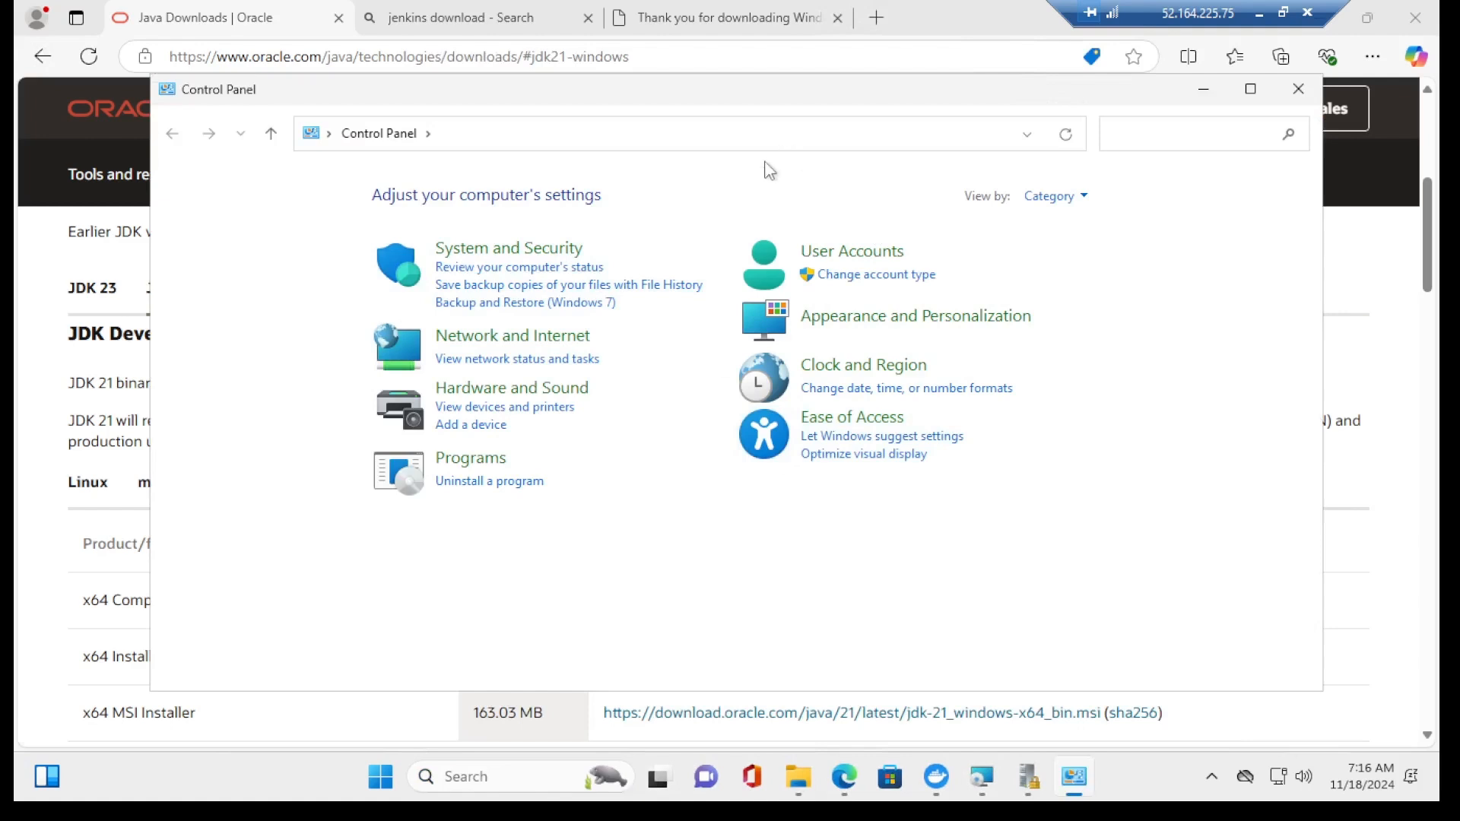
click(484, 485)
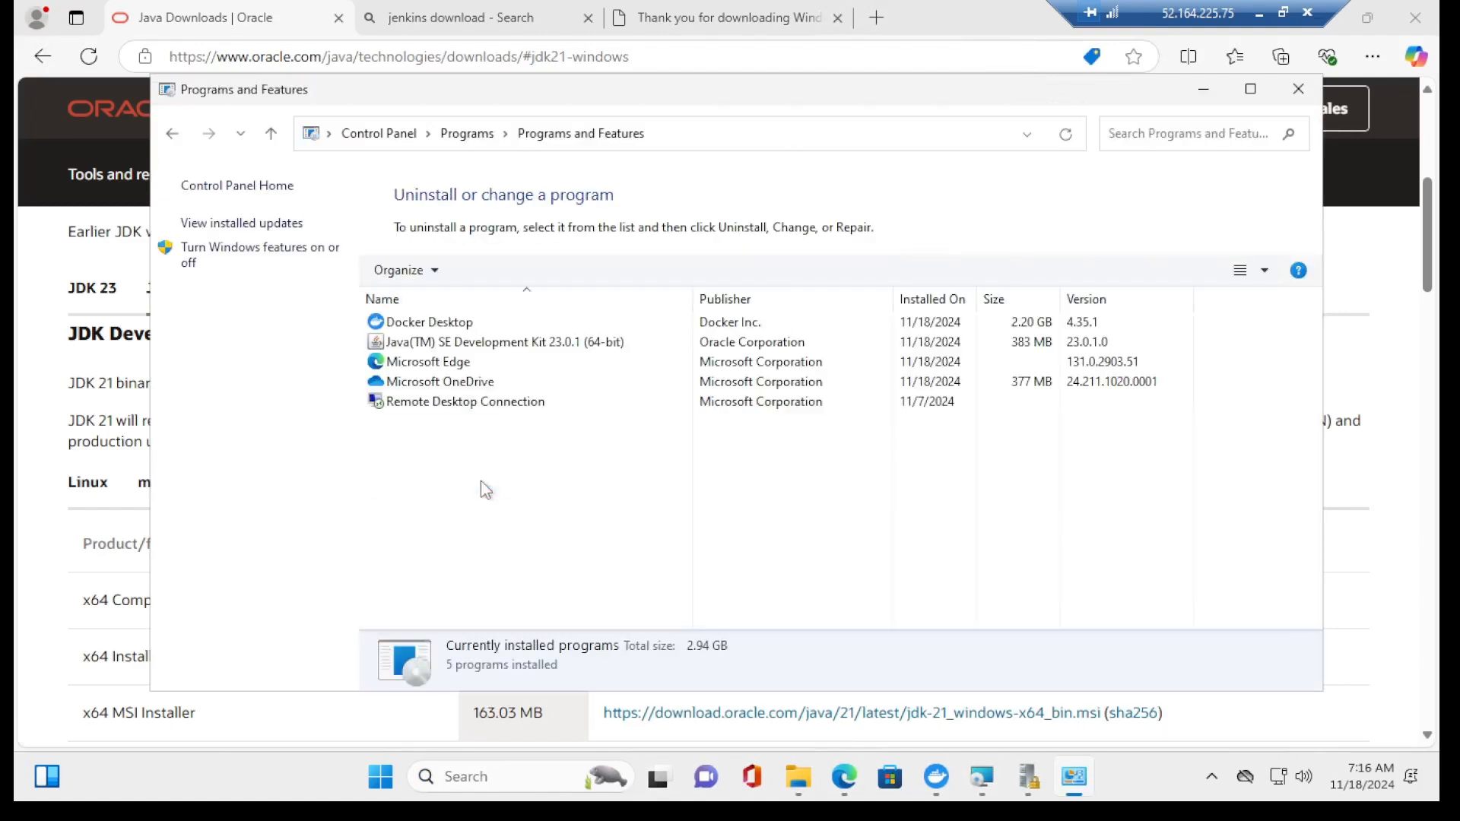
click(465, 347)
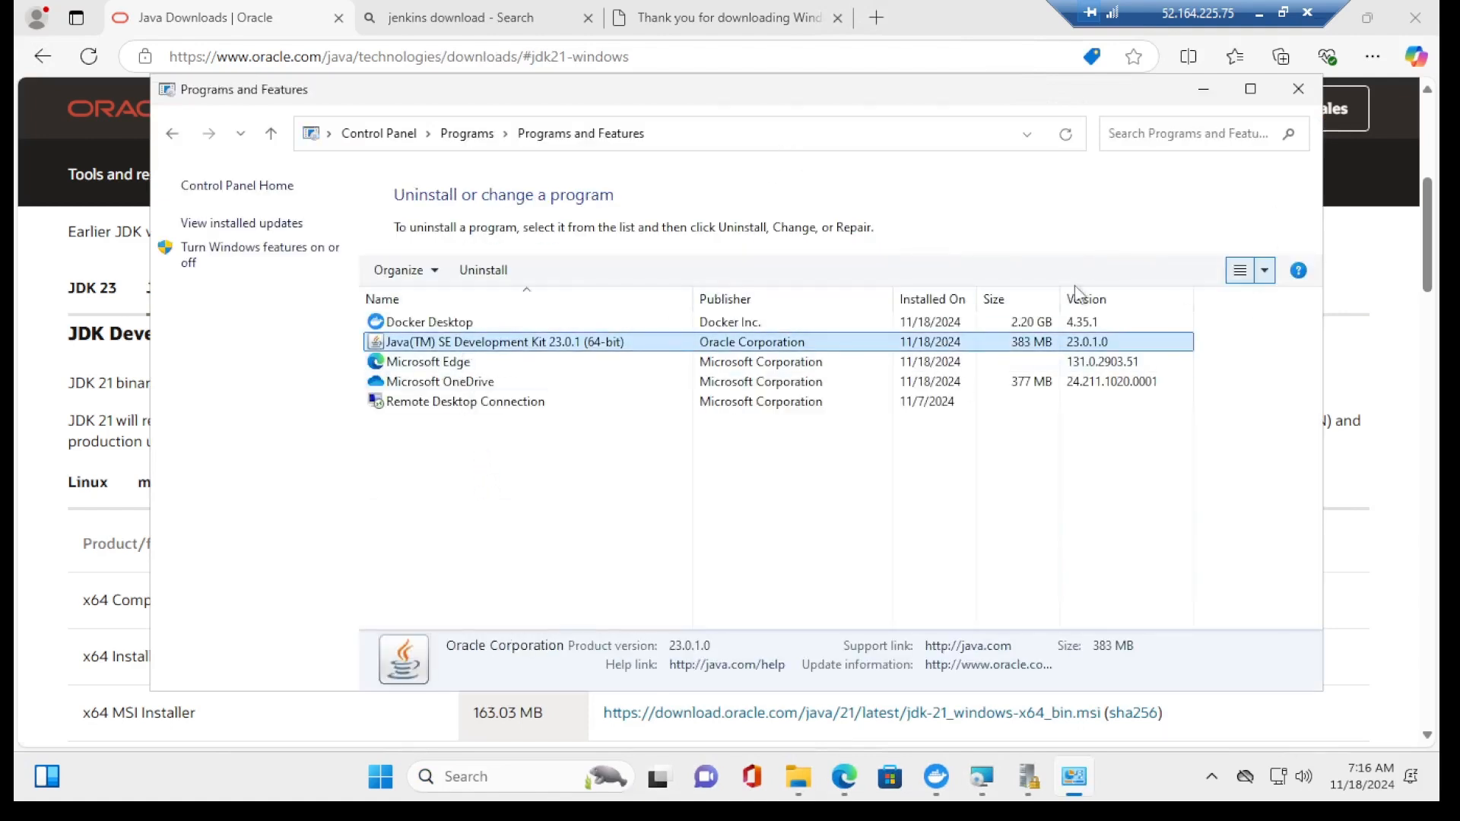
click(483, 270)
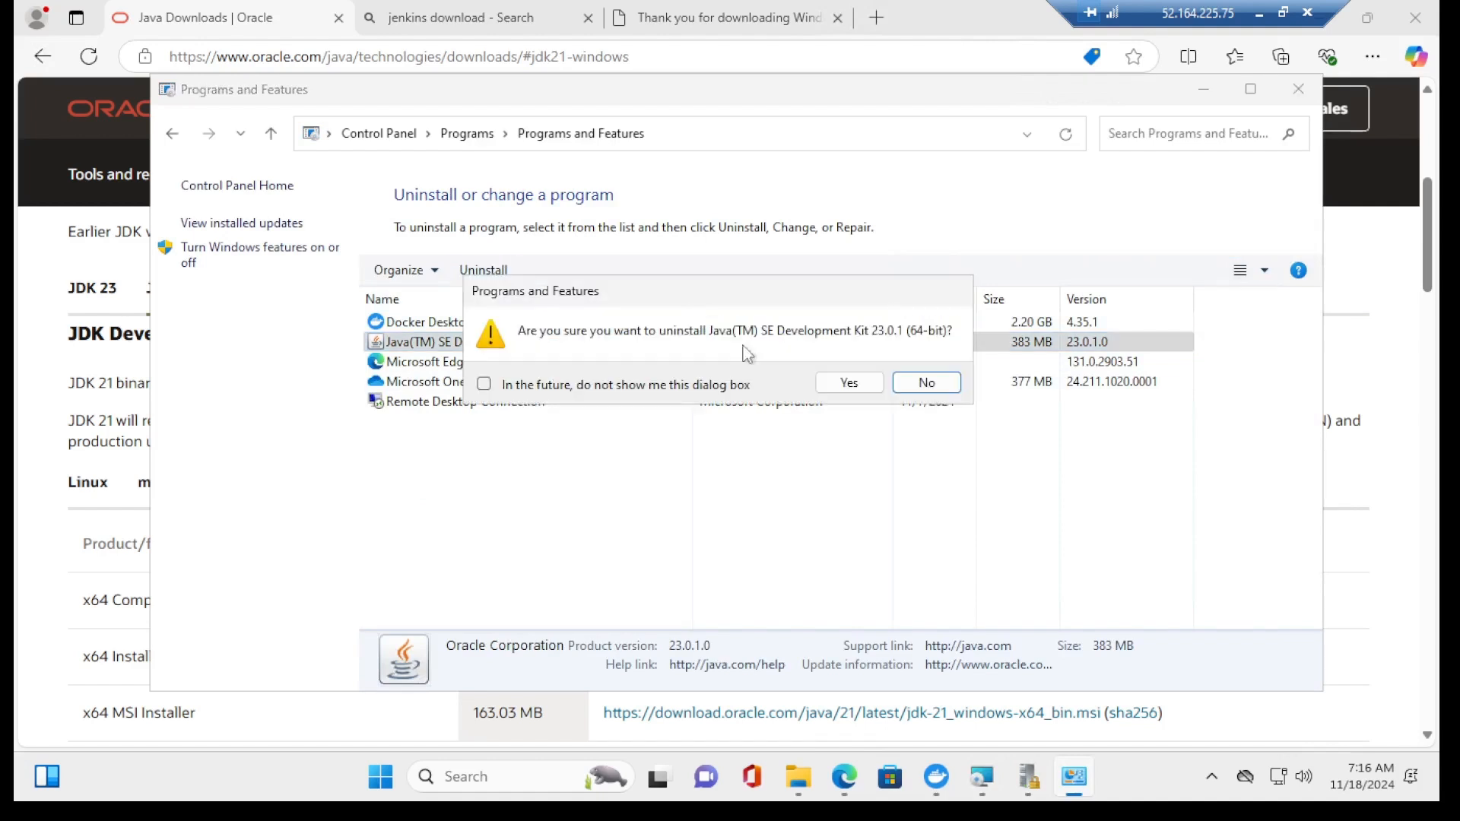
click(848, 382)
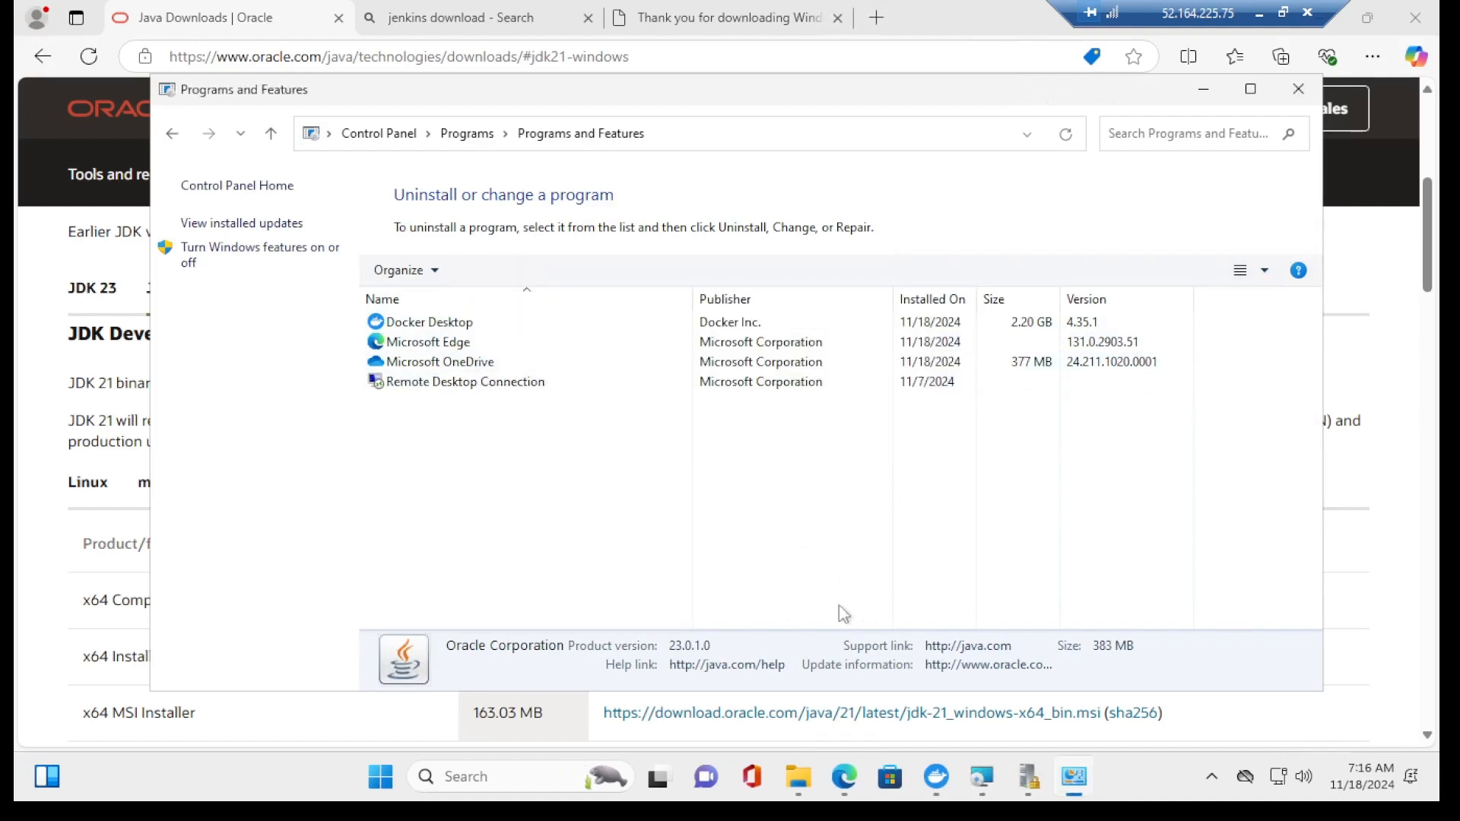
click(216, 11)
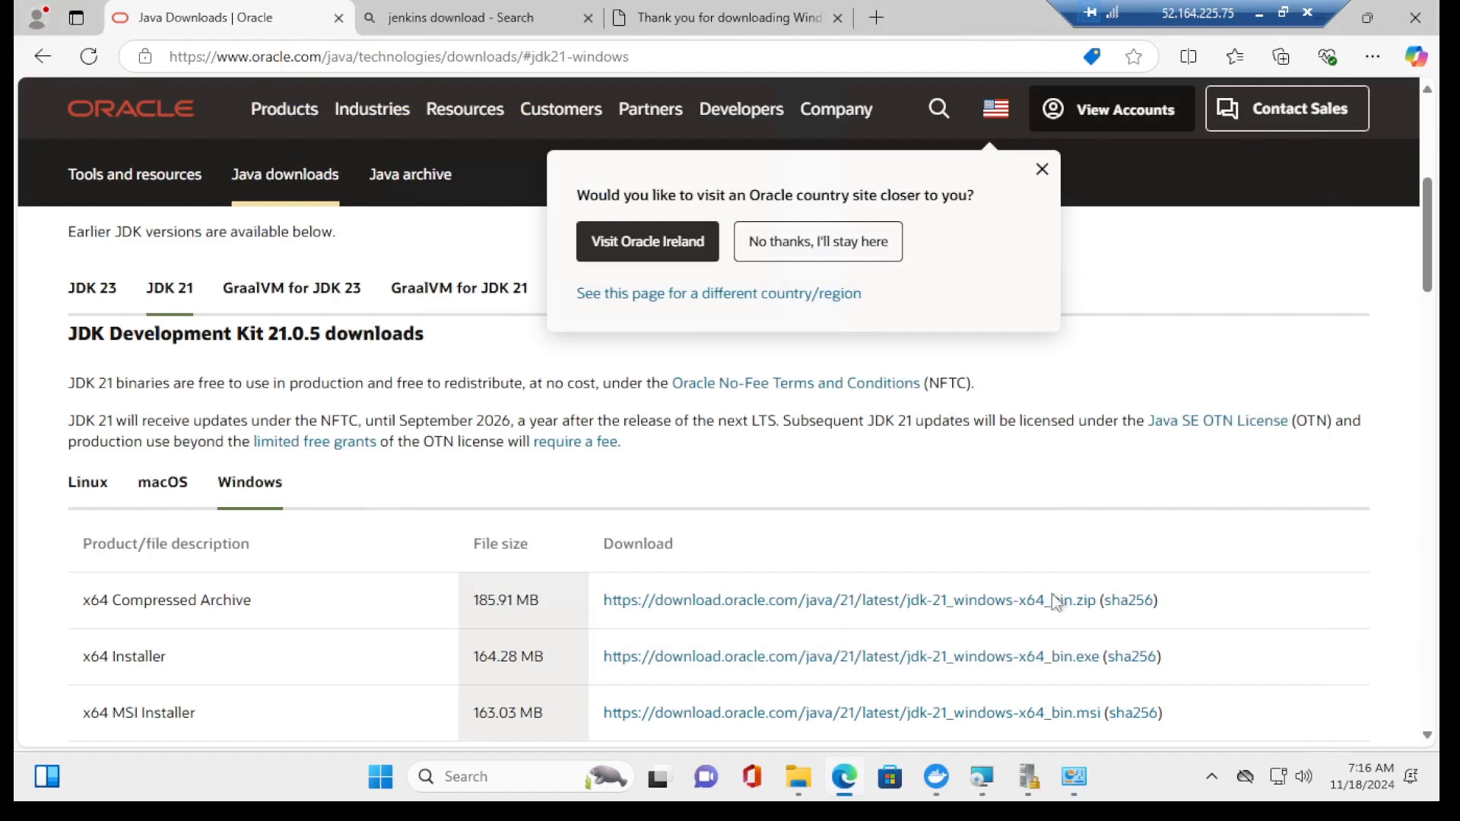
Step: Download the JDK 21 x64 MSI installer and install it into C:\Program Files\Java\jdk-21\
click(719, 715)
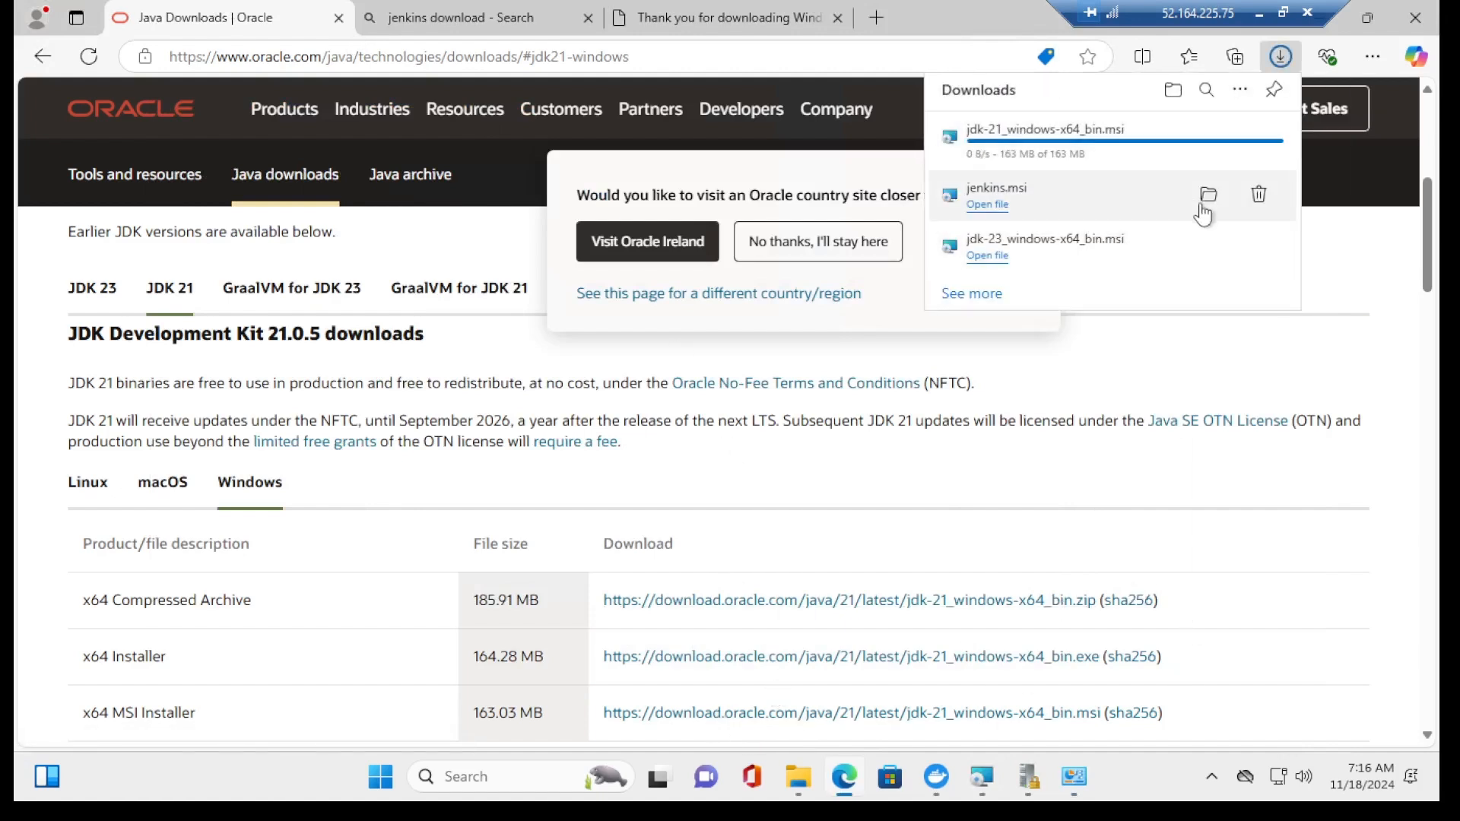
click(987, 146)
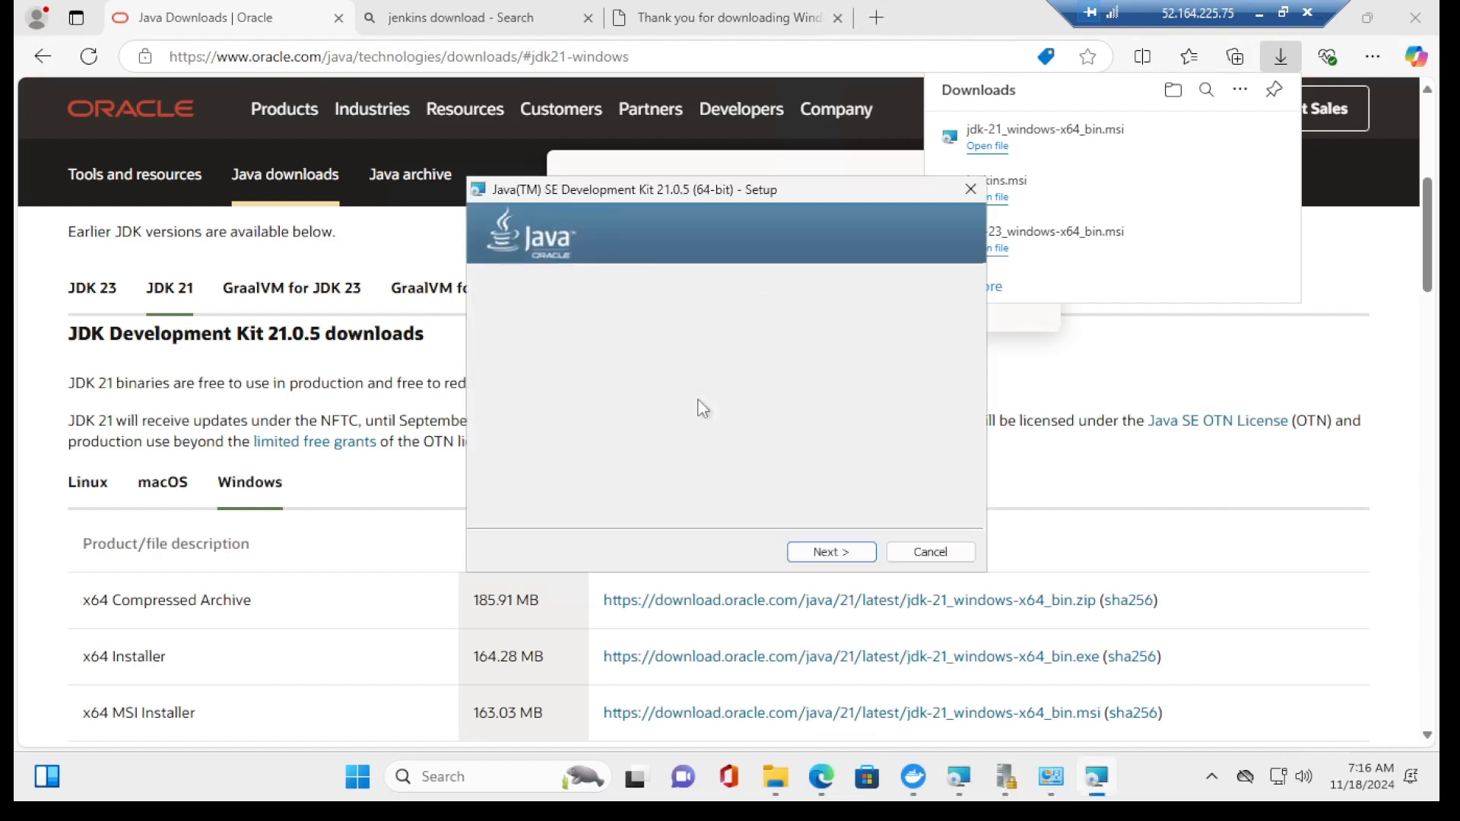
click(832, 549)
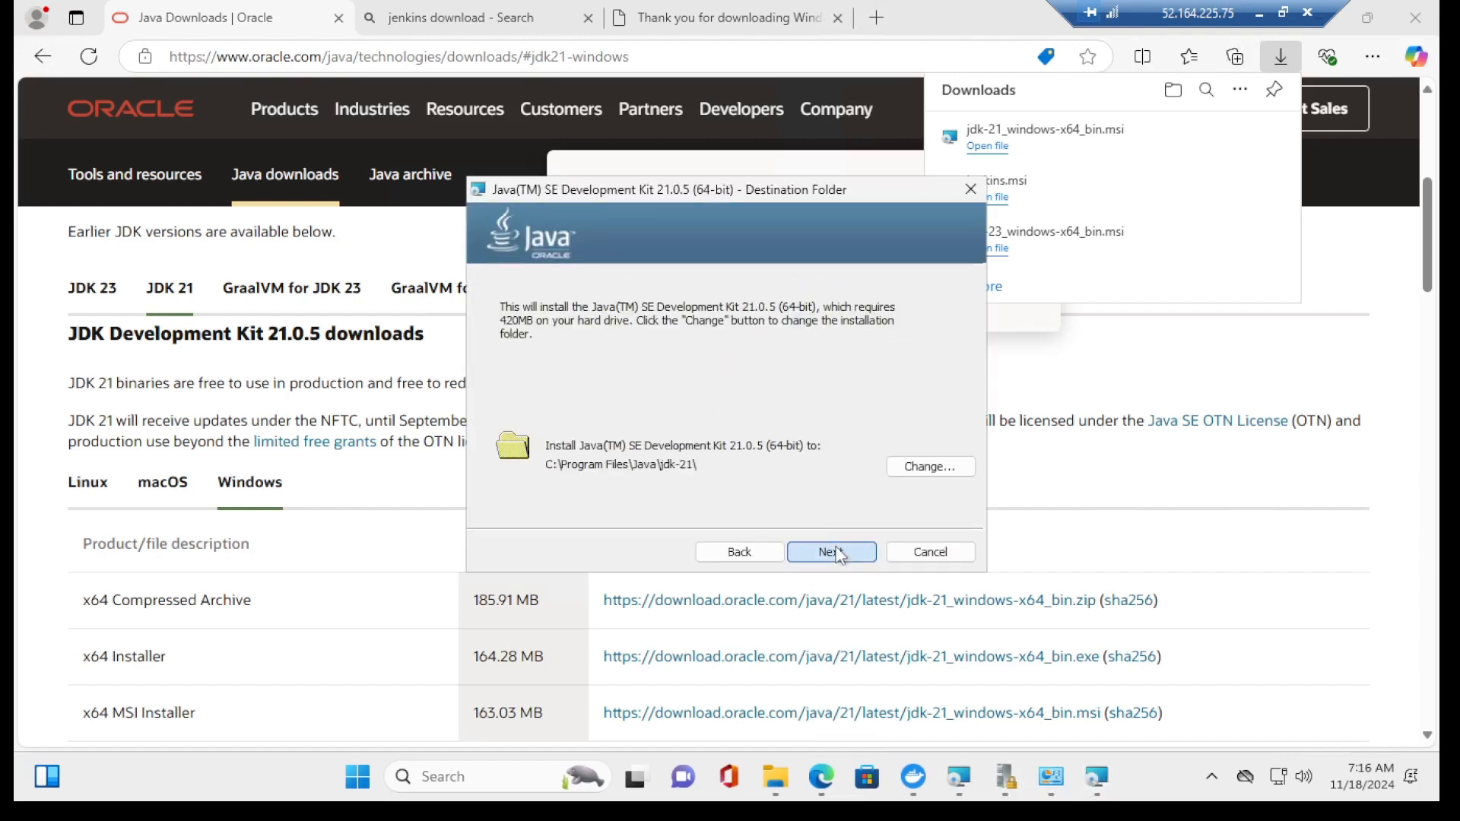
click(832, 549)
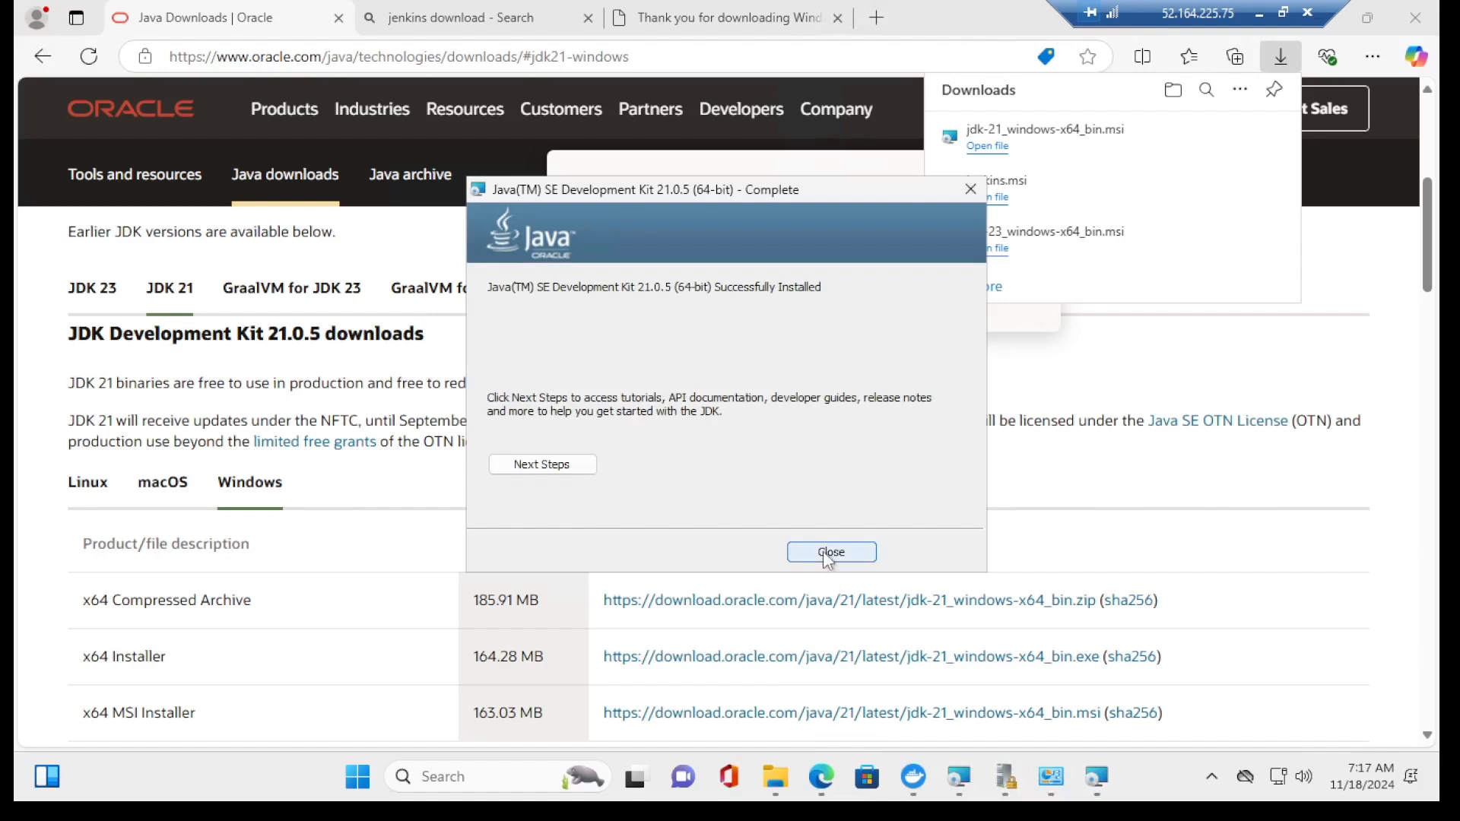
click(827, 555)
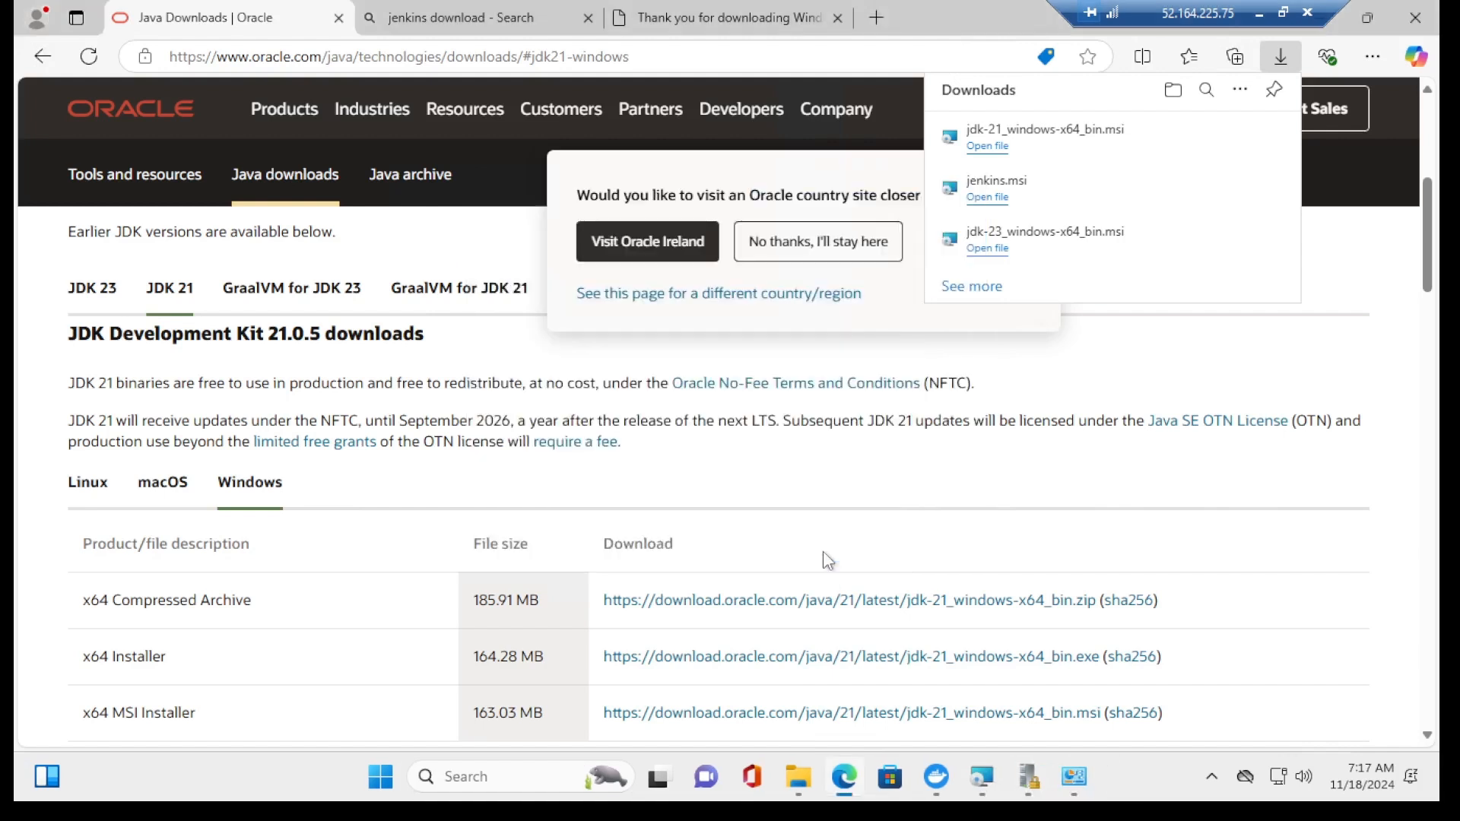
click(1079, 776)
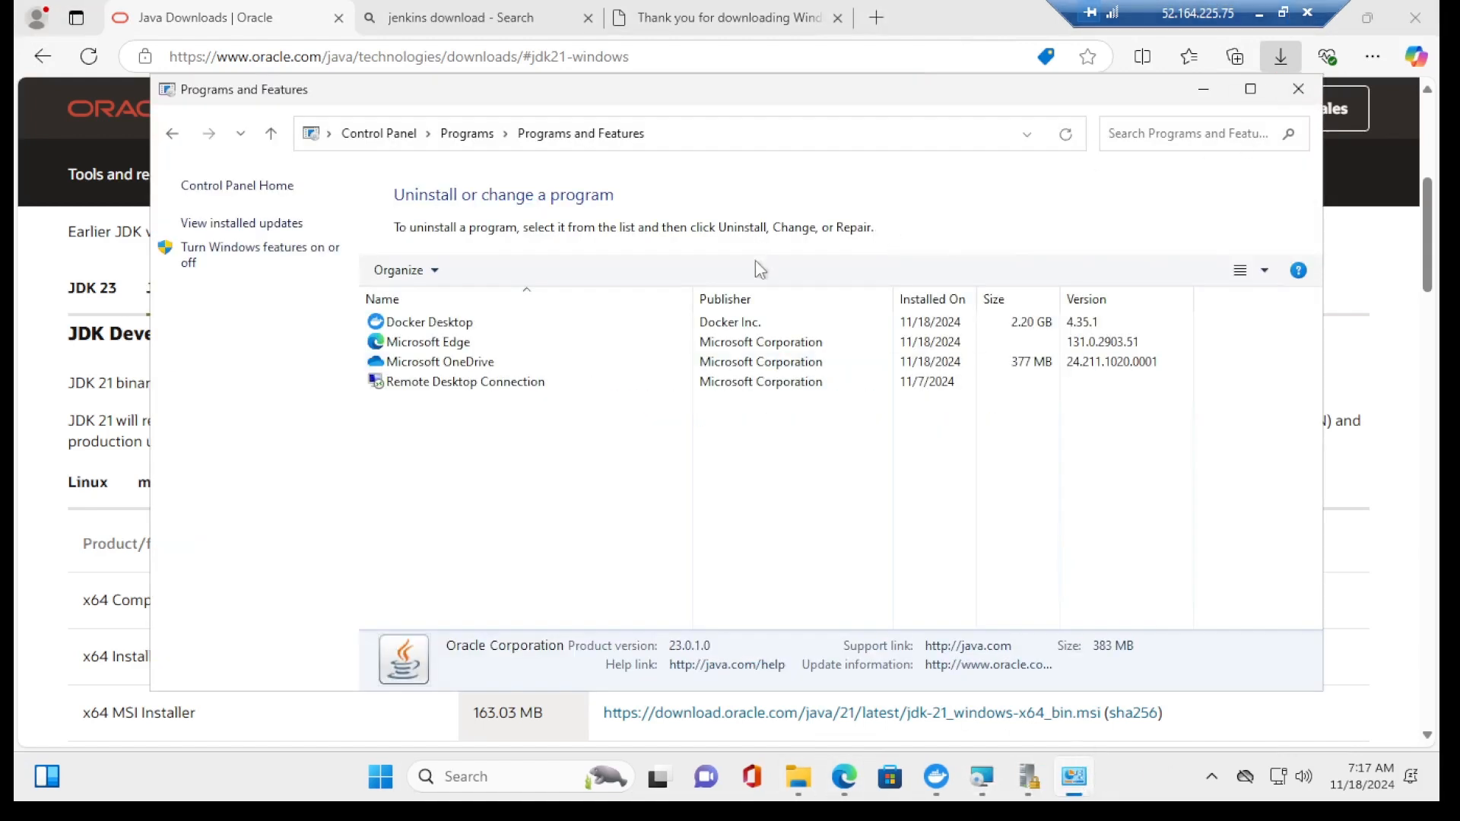
Step: Close Programs and Features and Local Security Policy, then try a Java home folder that's rejected as invalid
click(1298, 89)
click(1050, 787)
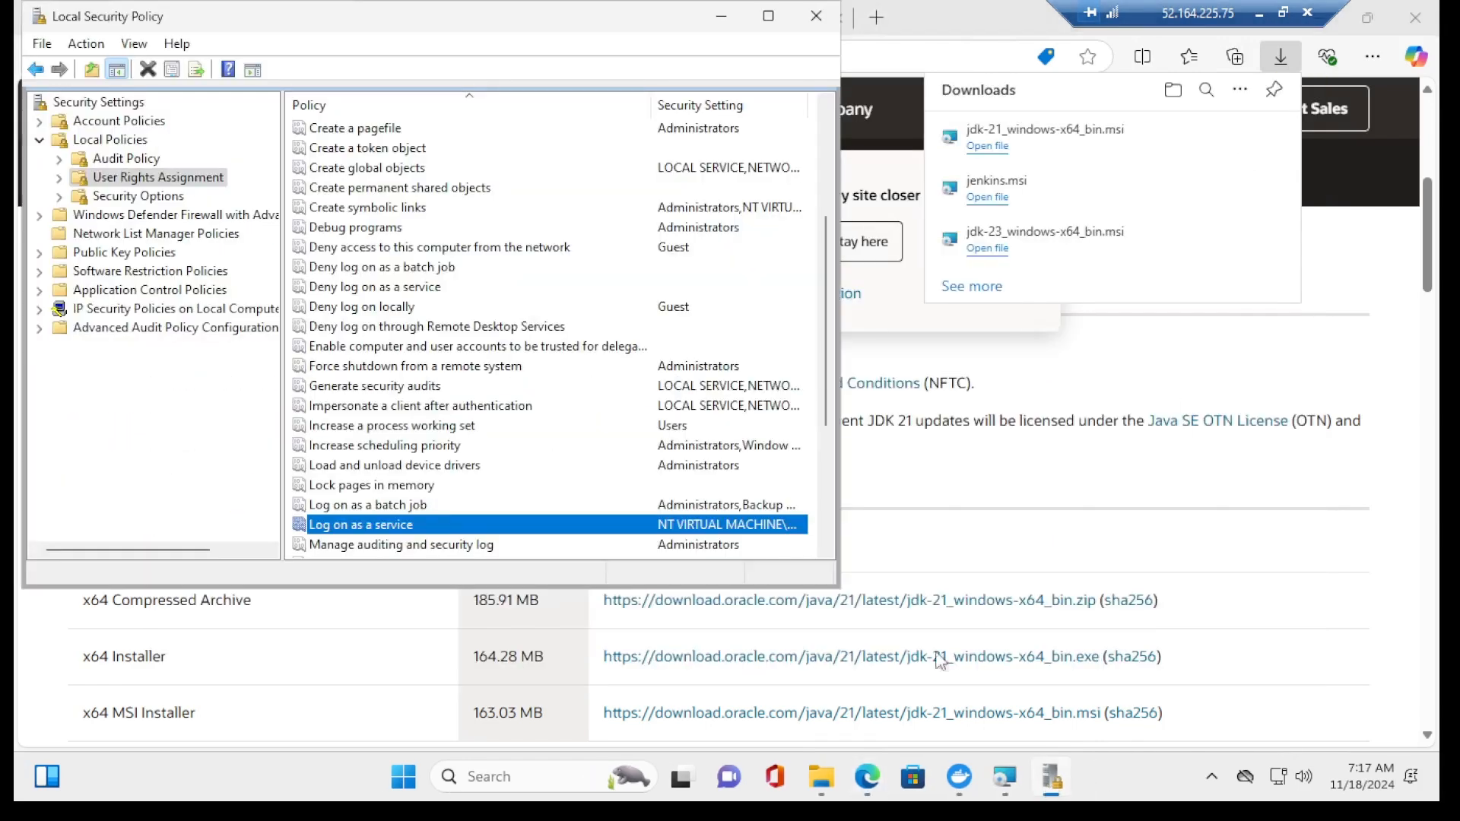
click(828, 25)
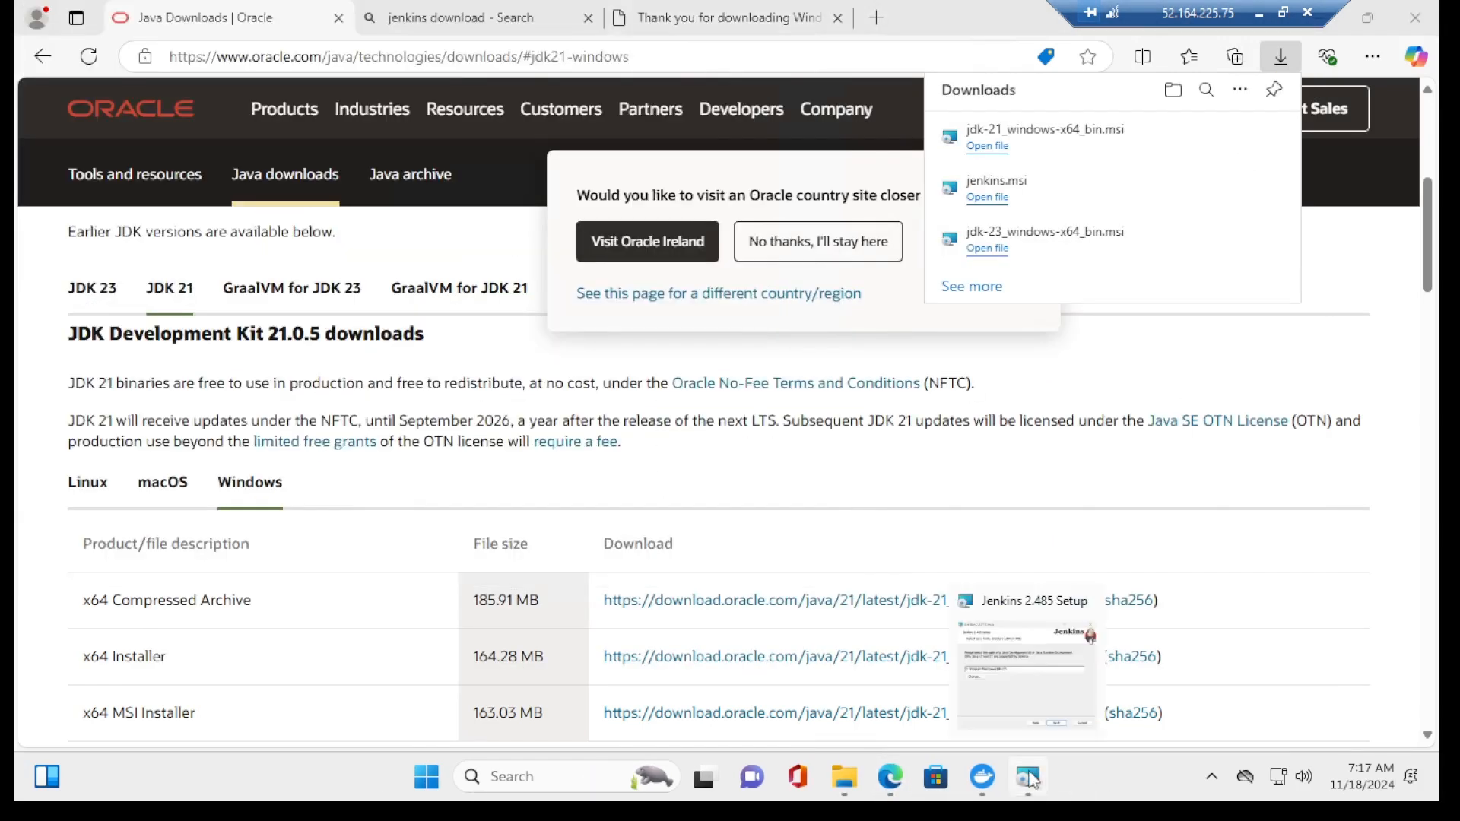
click(535, 378)
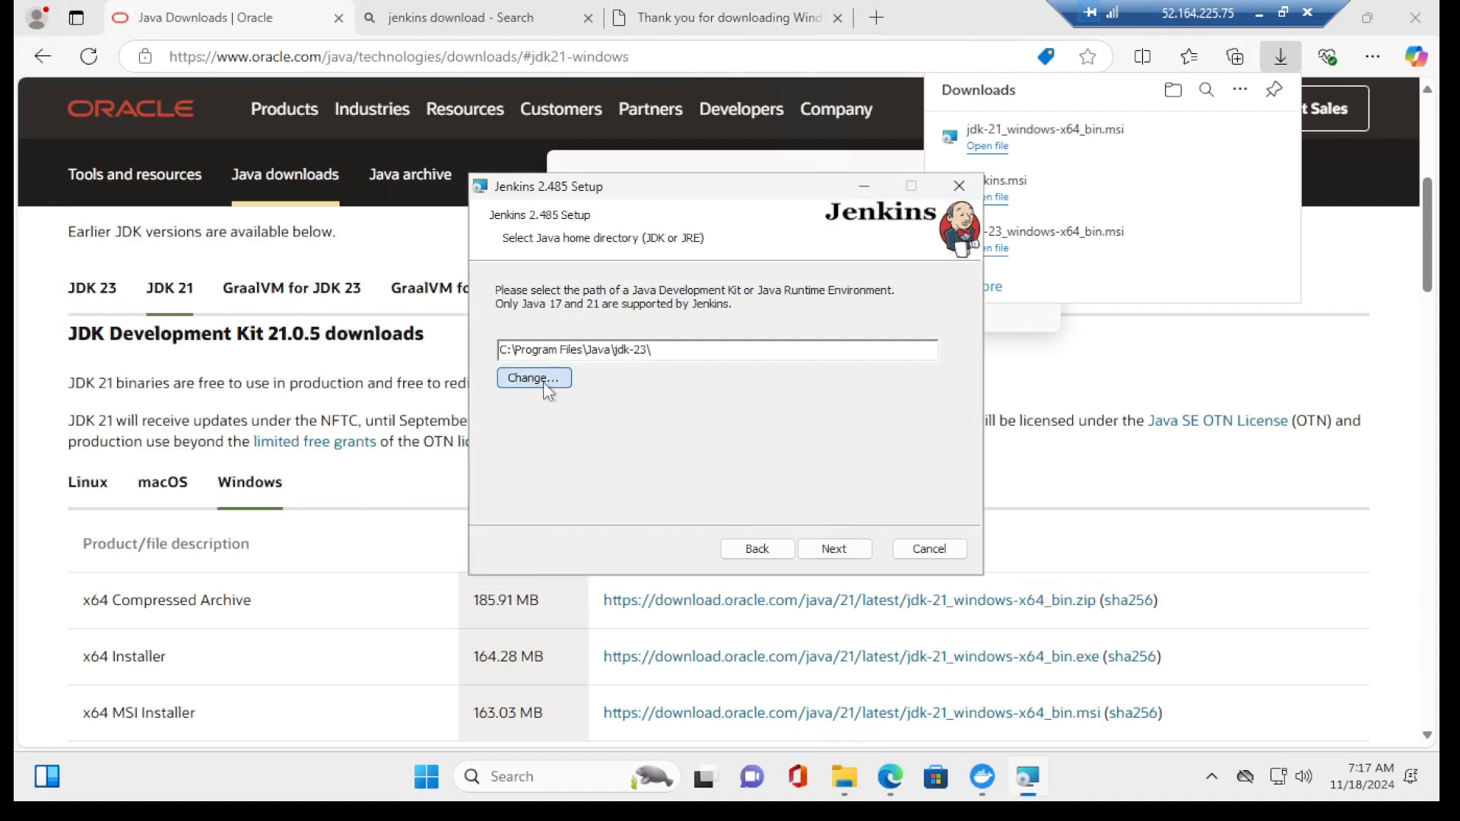
click(934, 289)
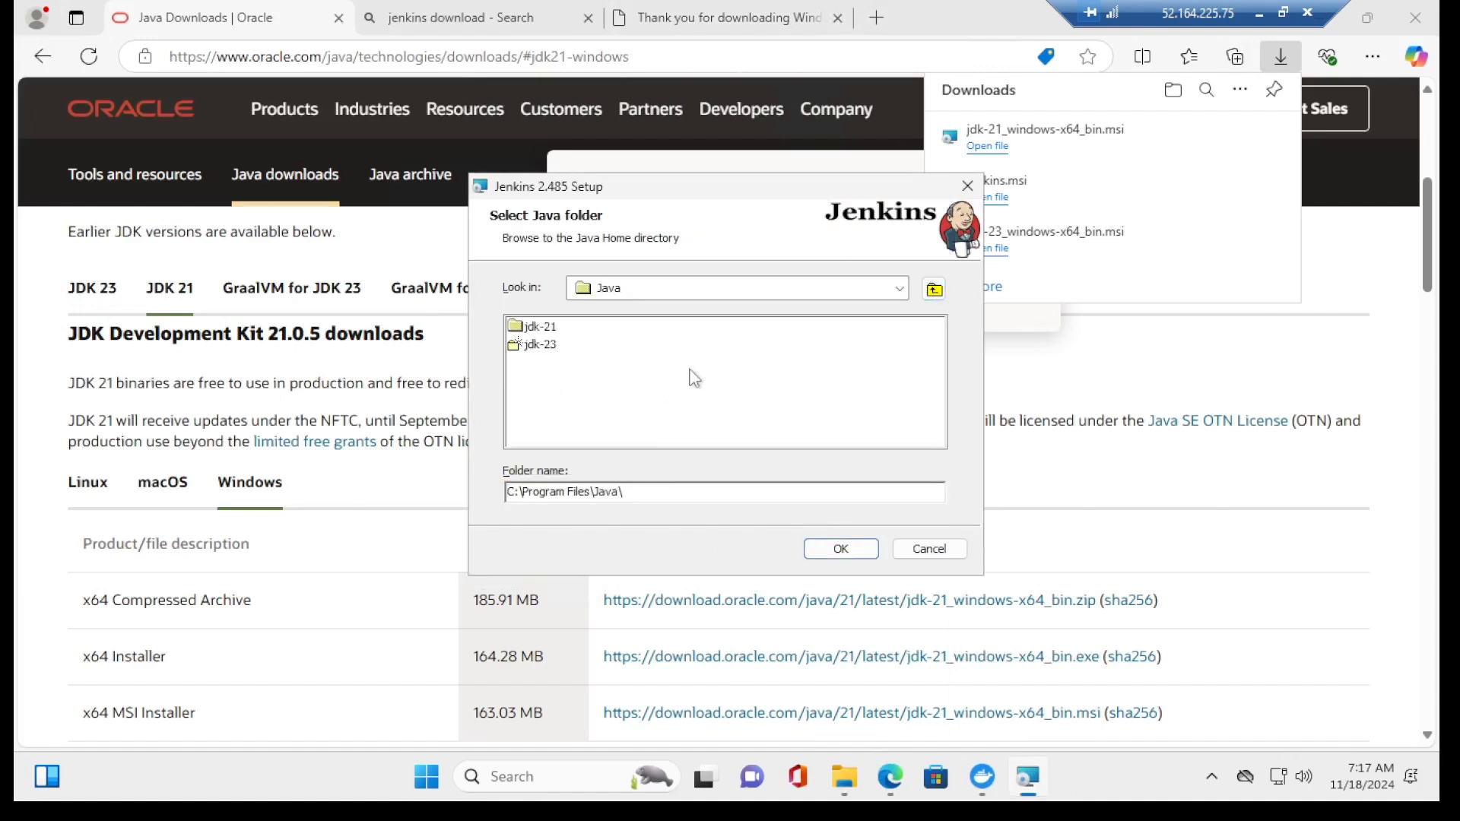
click(541, 327)
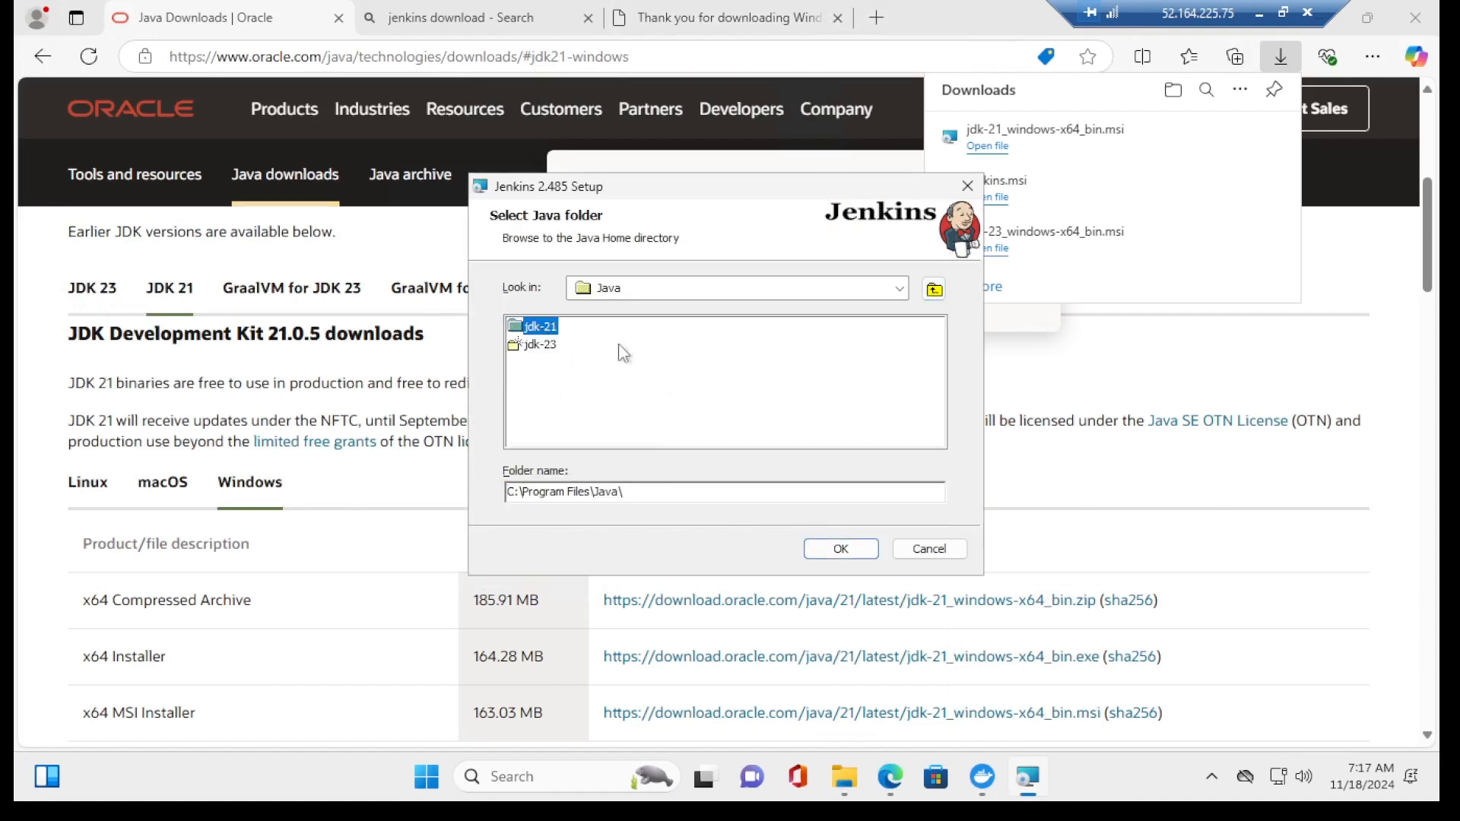
click(841, 549)
click(833, 550)
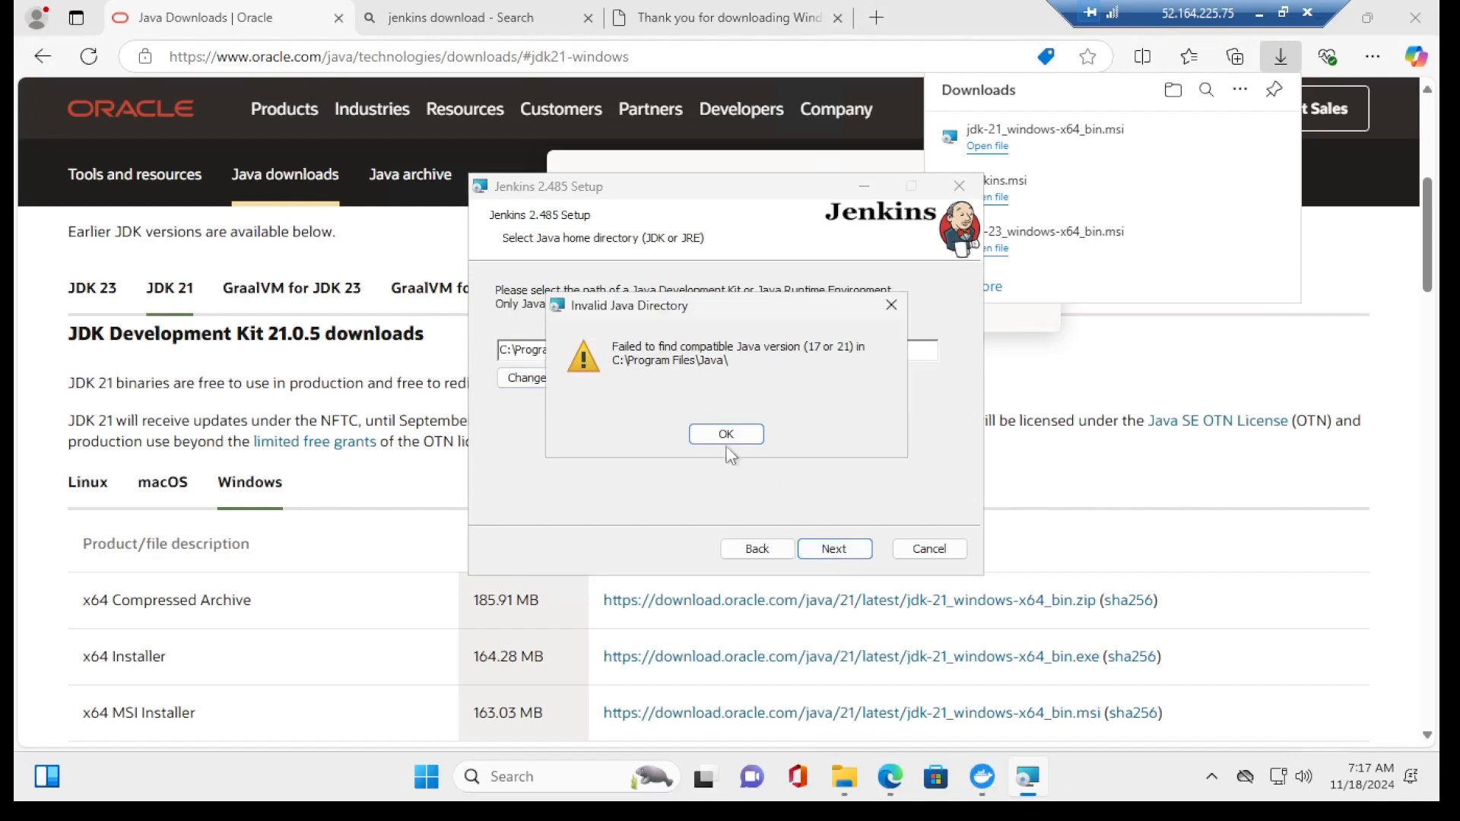
click(705, 440)
Step: Set Java home to C:\Program Files\Java\jdk-21\, install Jenkins 2.485 and finish the wizard
click(548, 378)
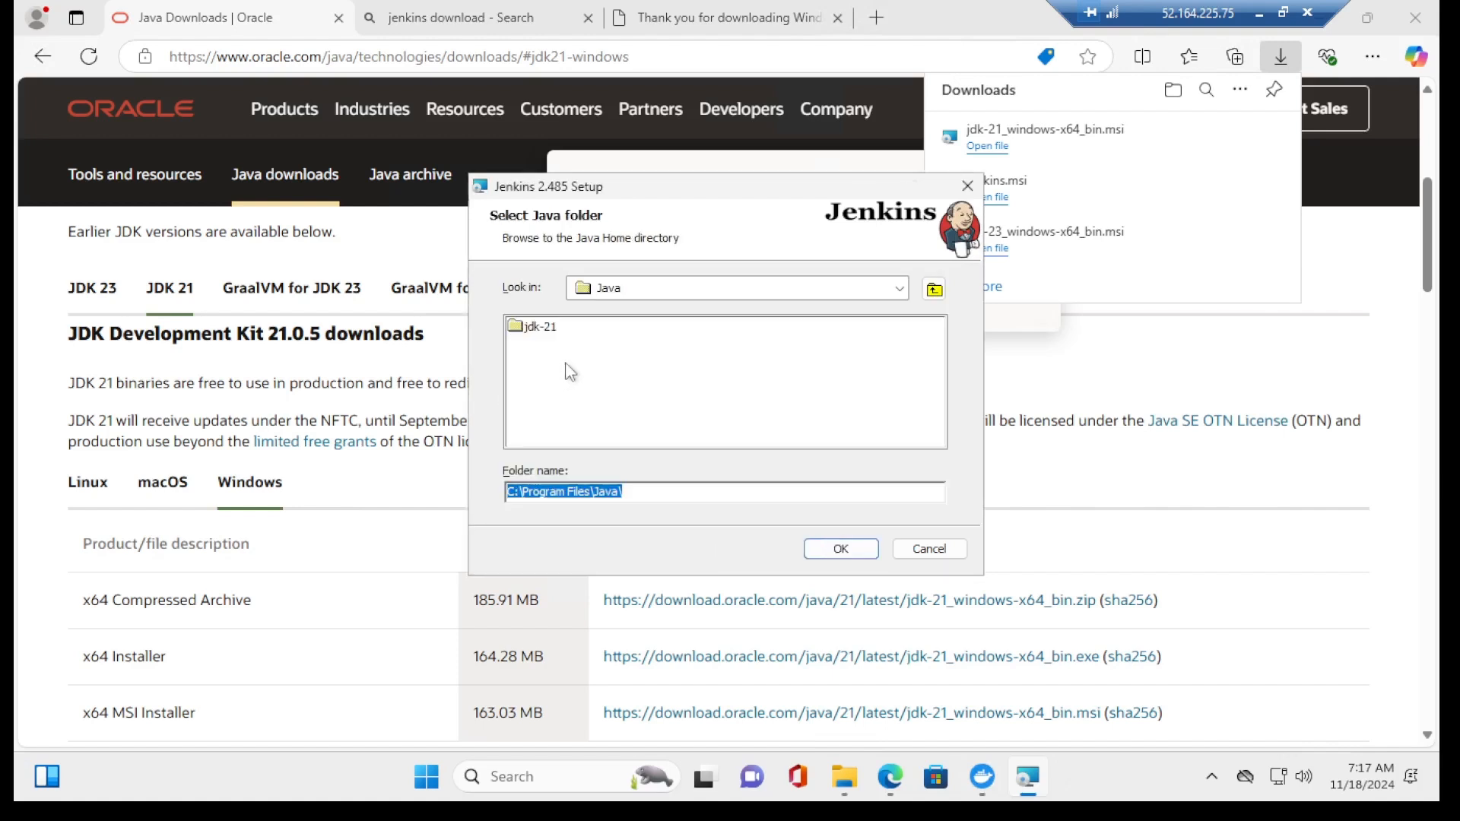
double_click(542, 333)
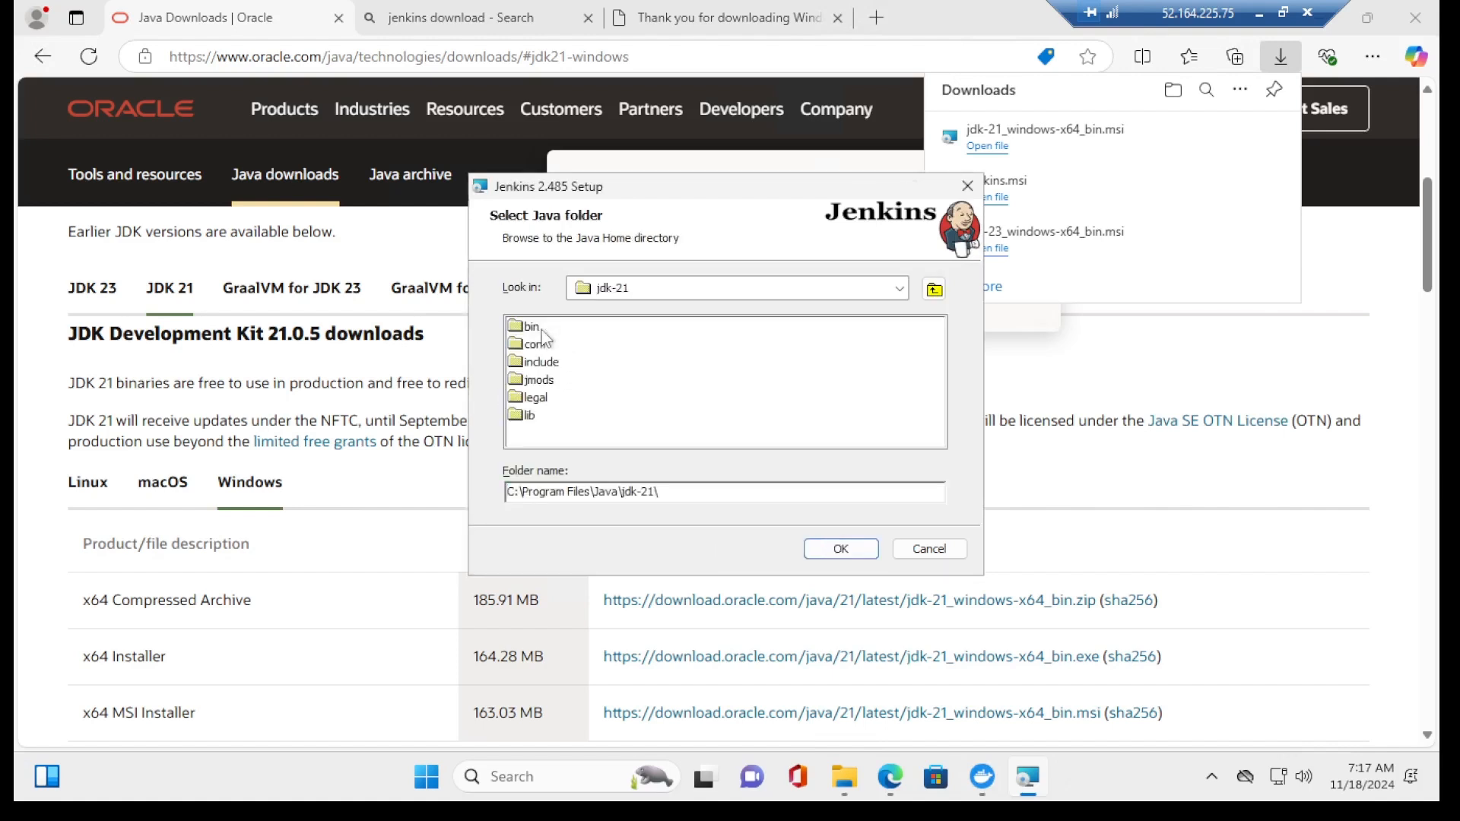
click(842, 549)
click(840, 550)
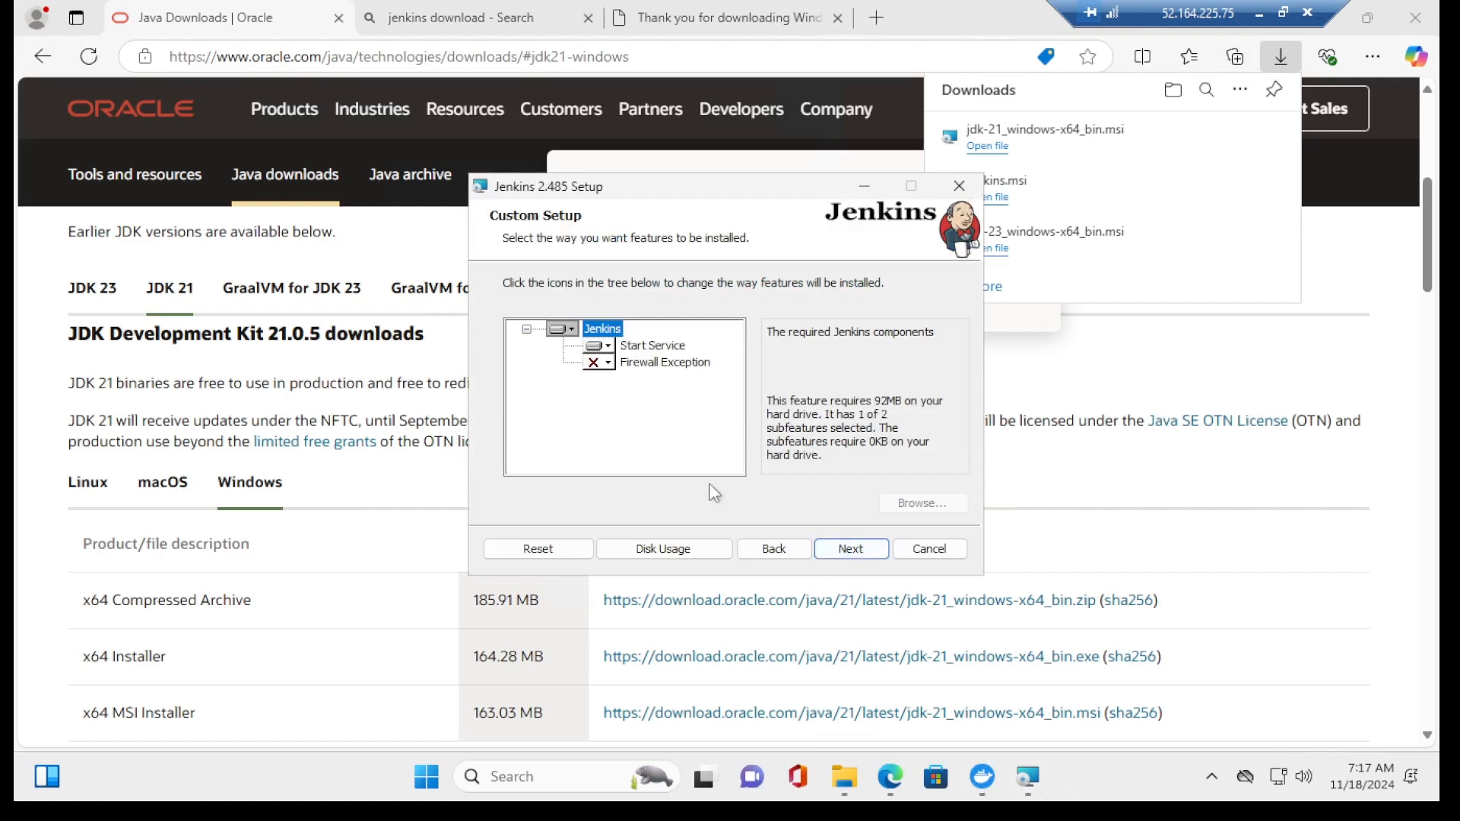
click(856, 550)
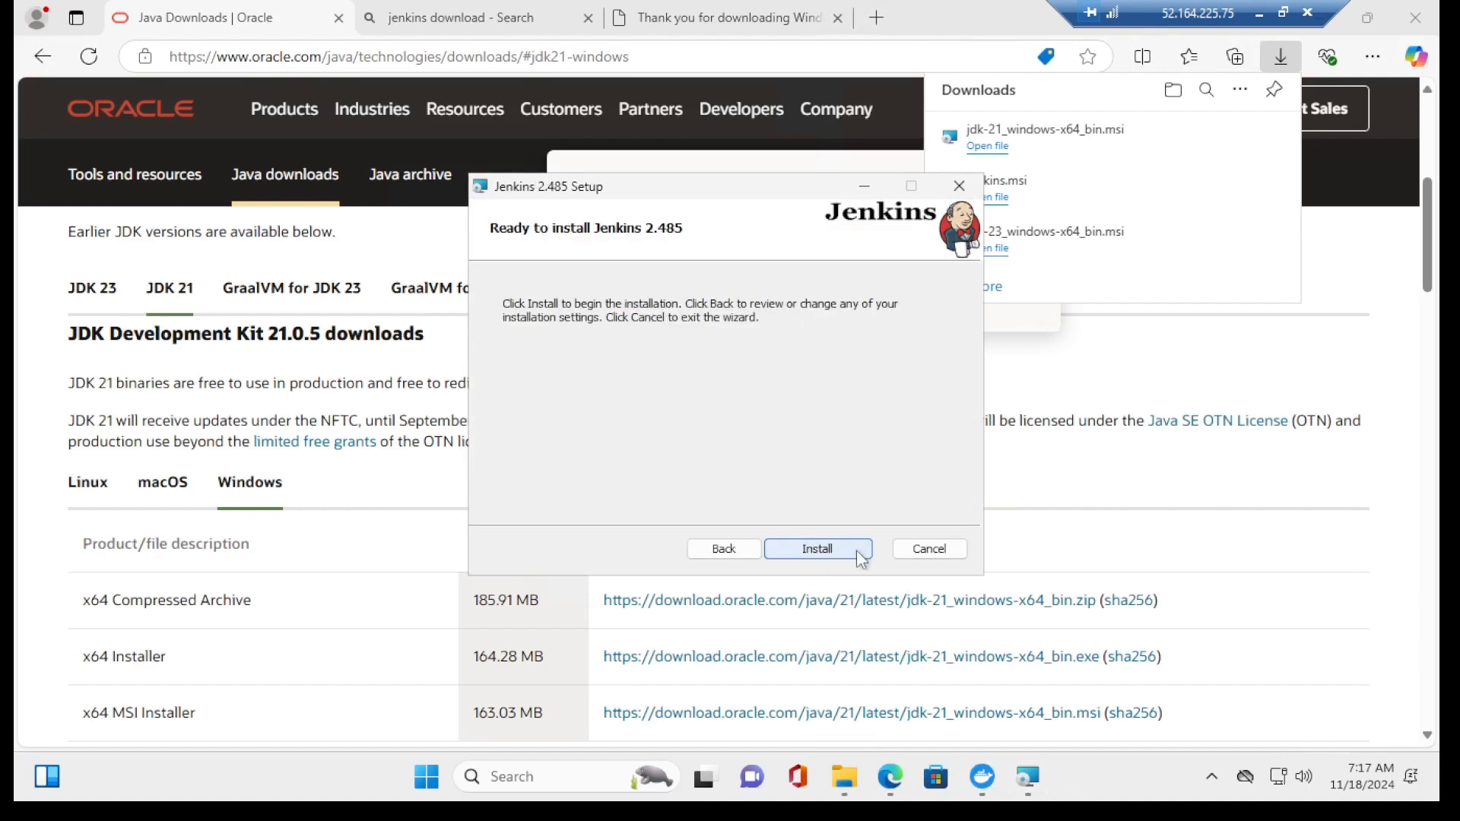
click(857, 550)
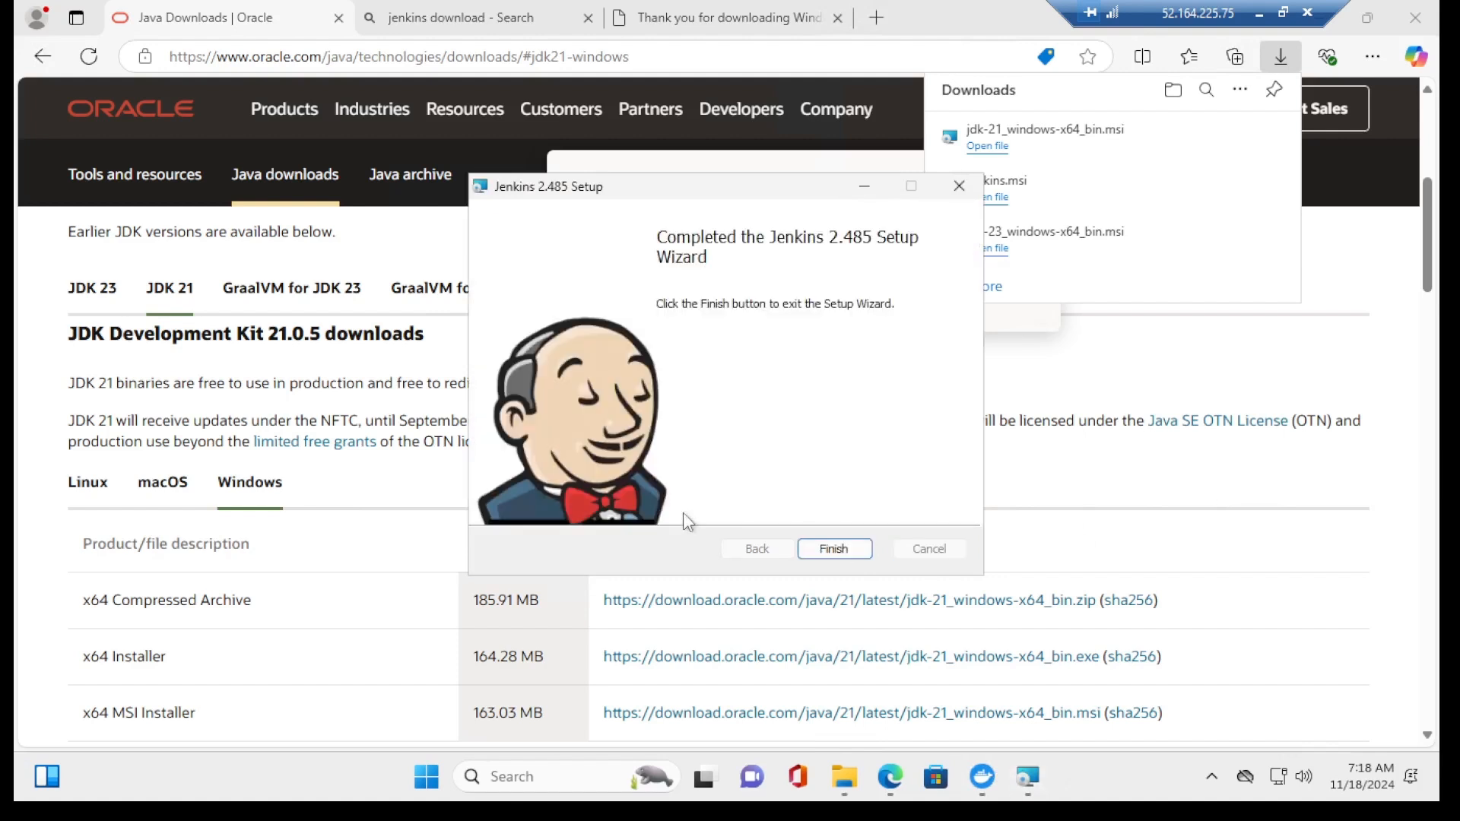
click(835, 549)
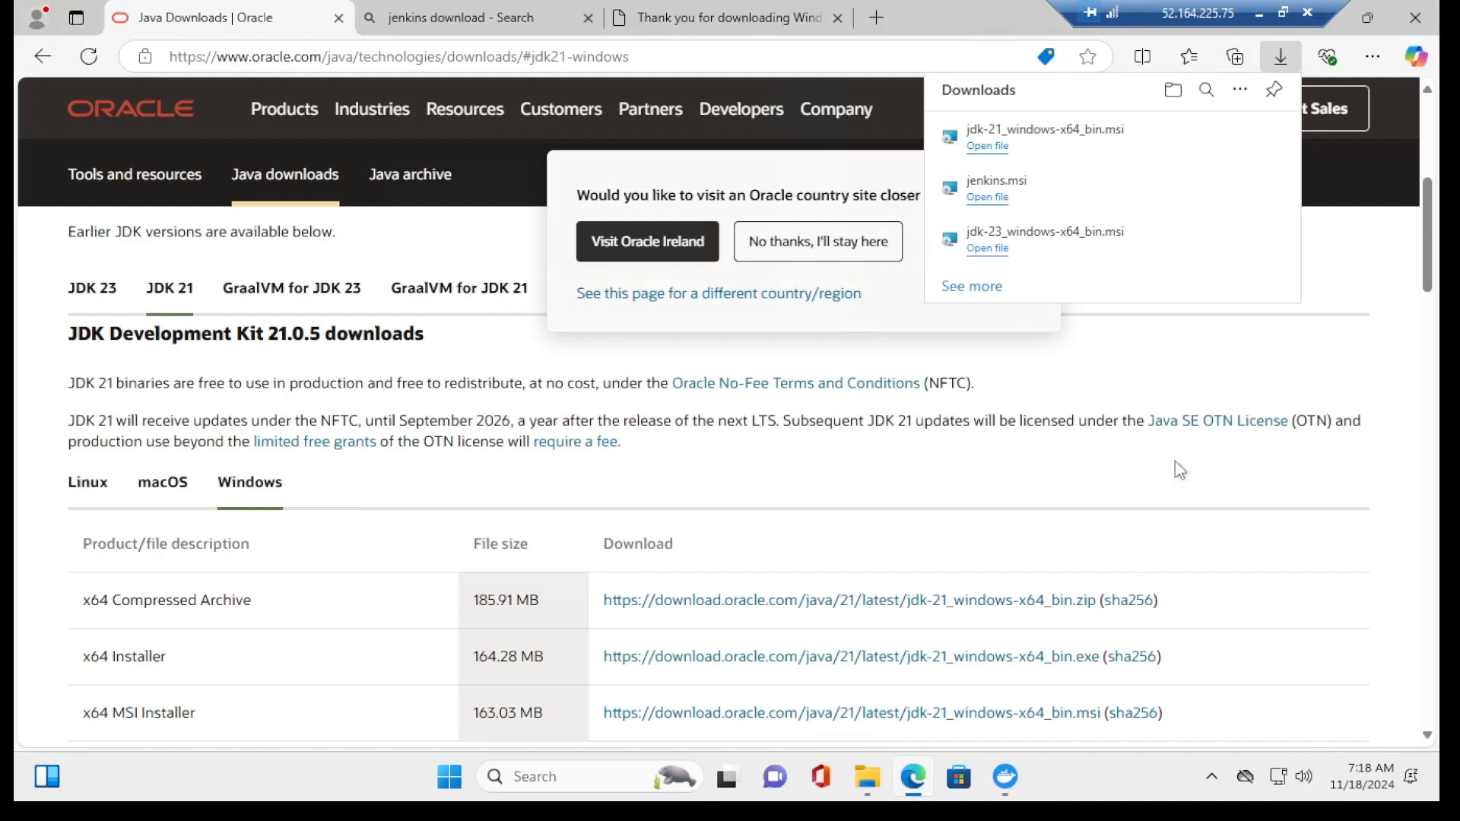
Step: Verify in Services that Jenkins is Running with Automatic startup, then open a new Edge tab
click(547, 777)
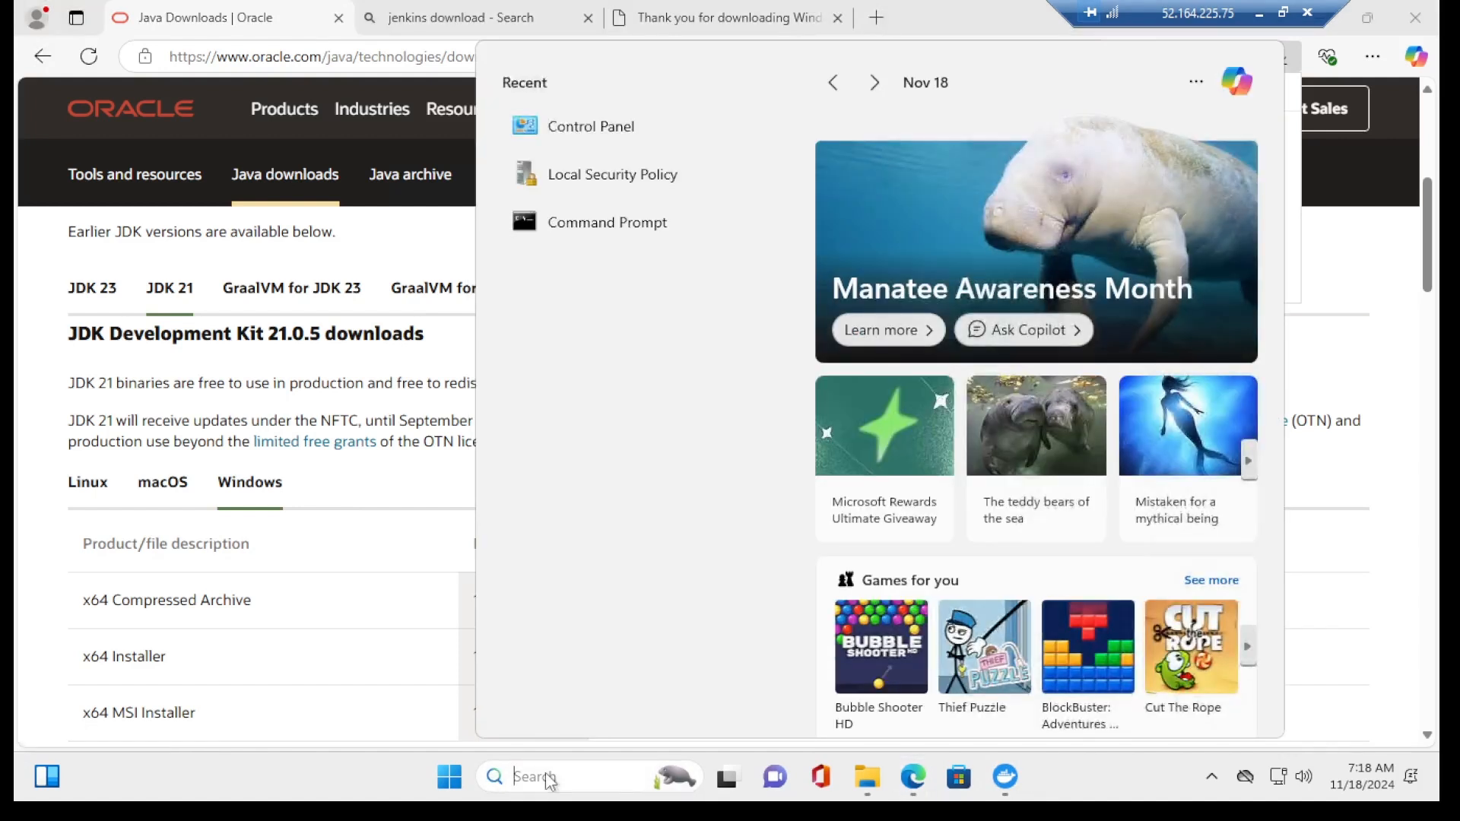
text(services)
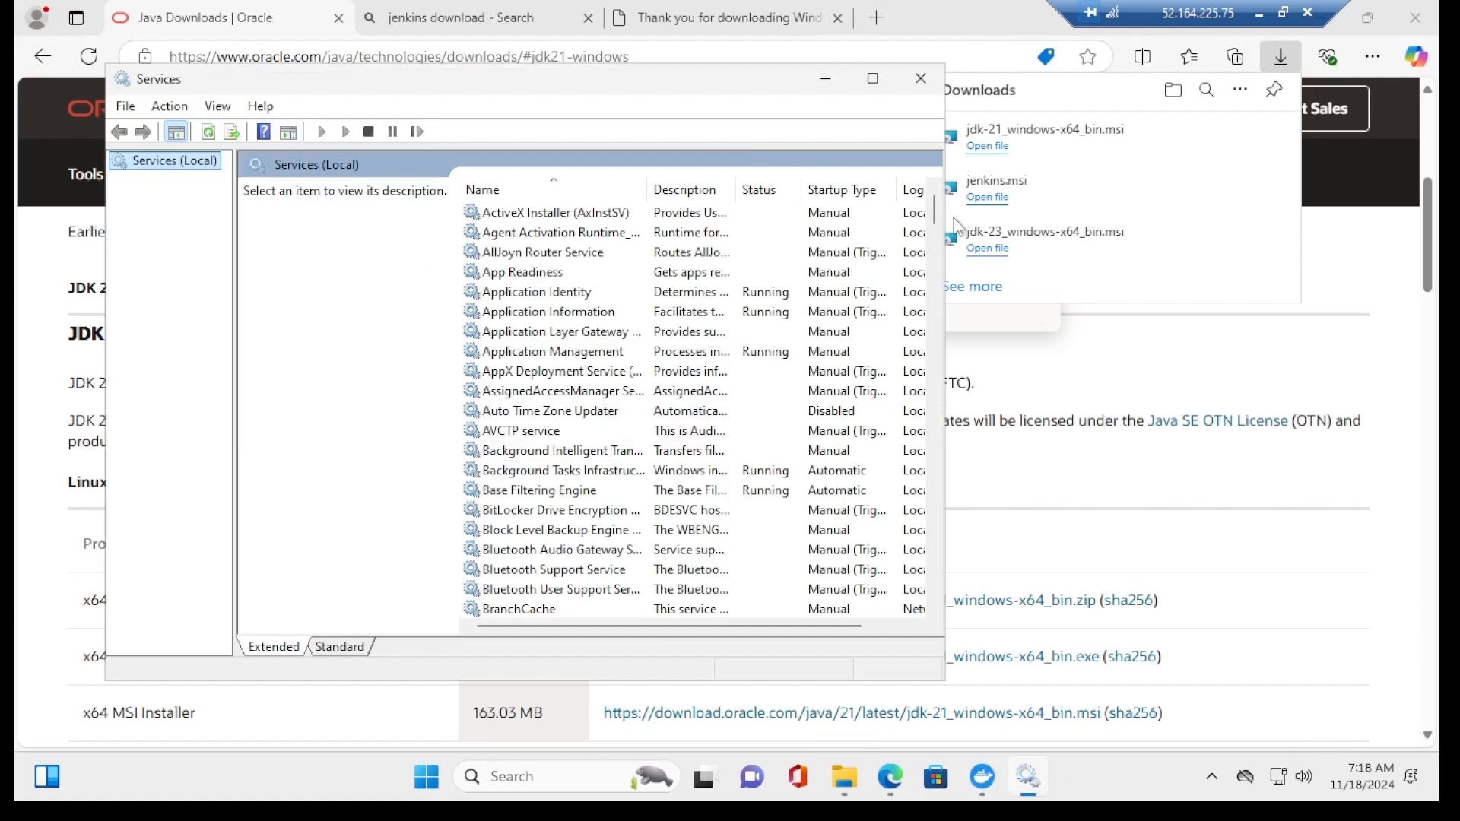
drag(937, 238, 937, 362)
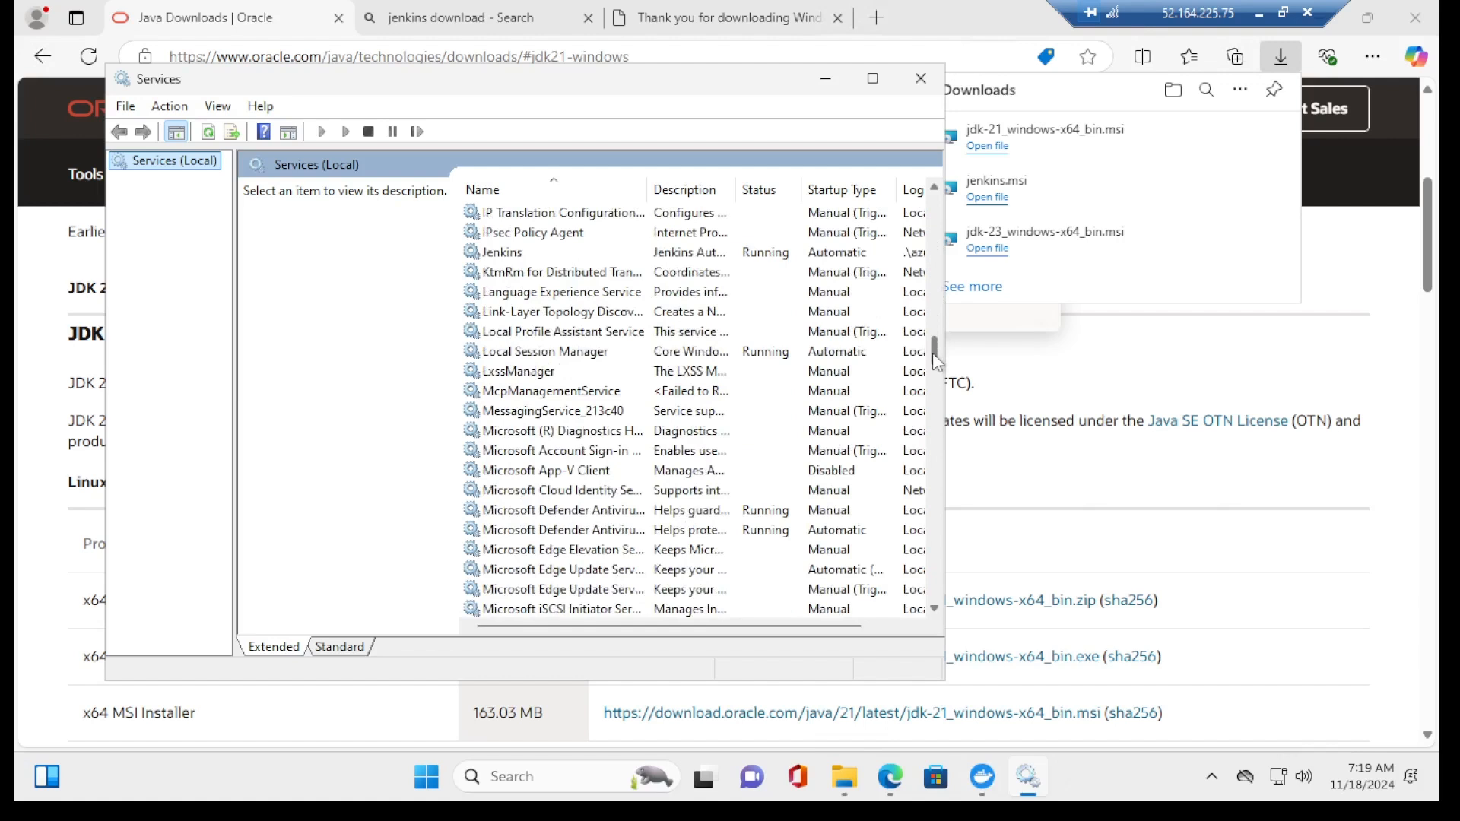
click(511, 258)
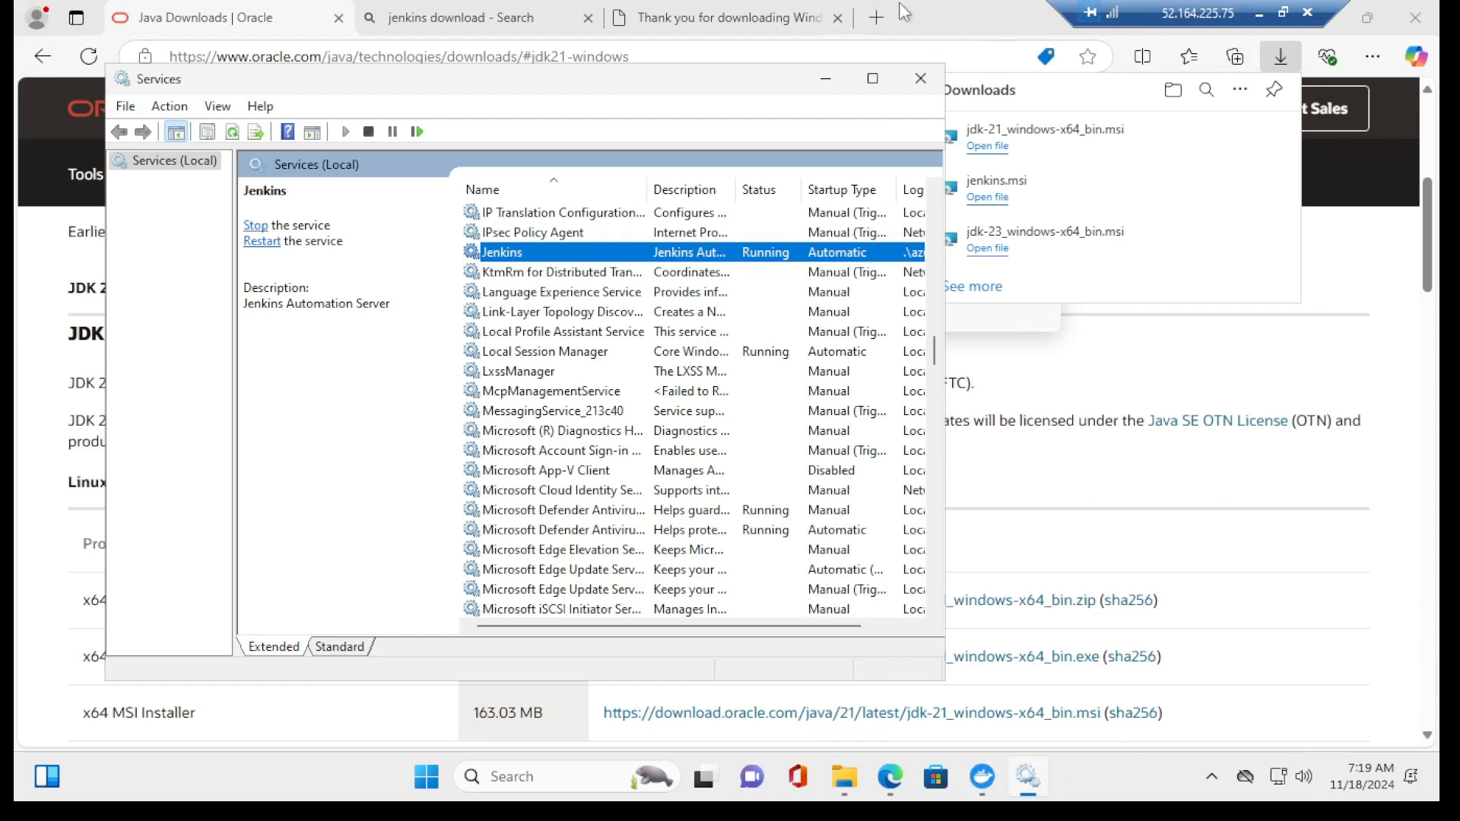
click(880, 20)
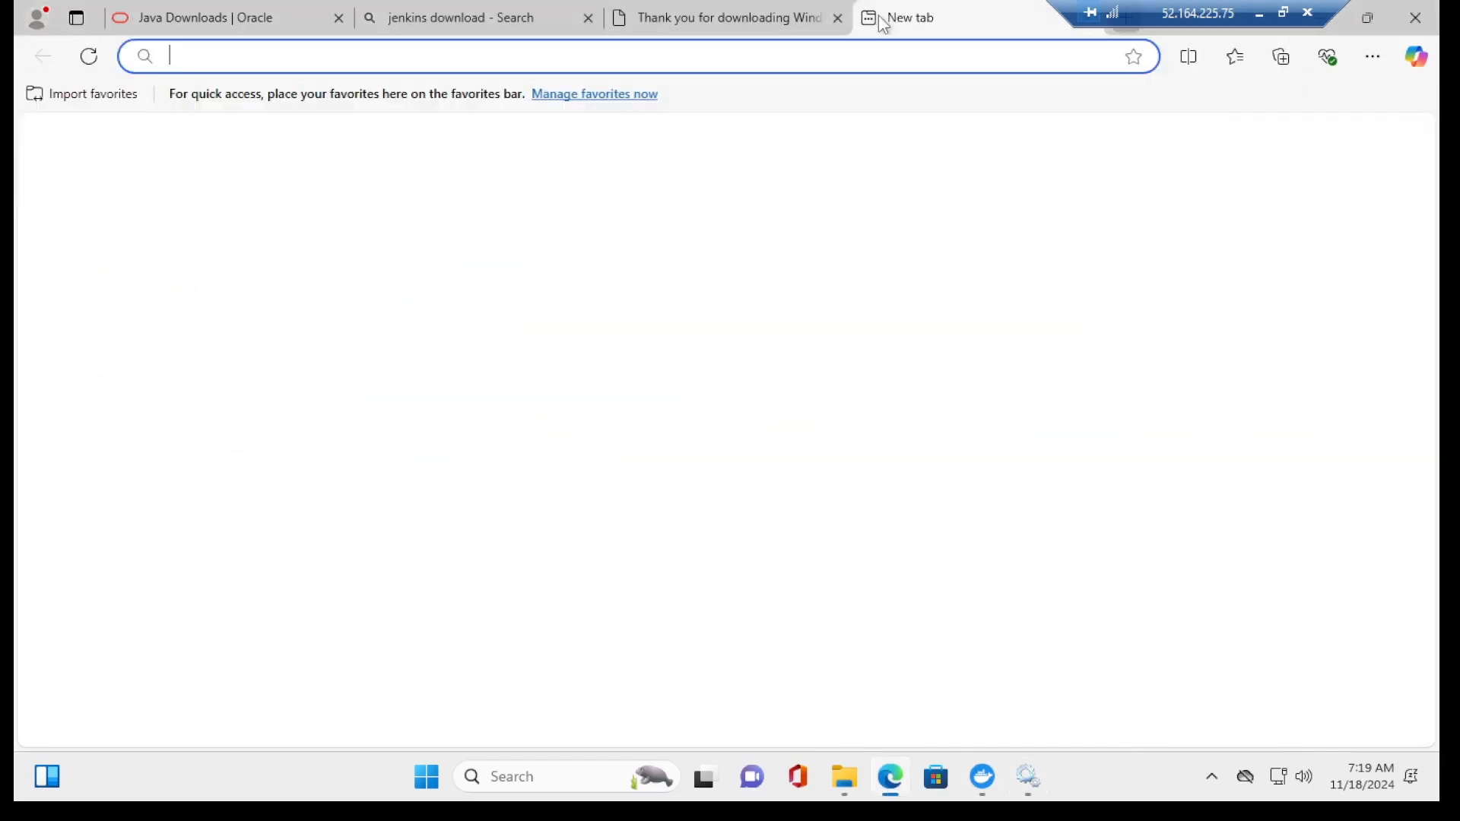
Step: Load localhost:8080 in the browser to reach the Jenkins unlock page
text(lov)
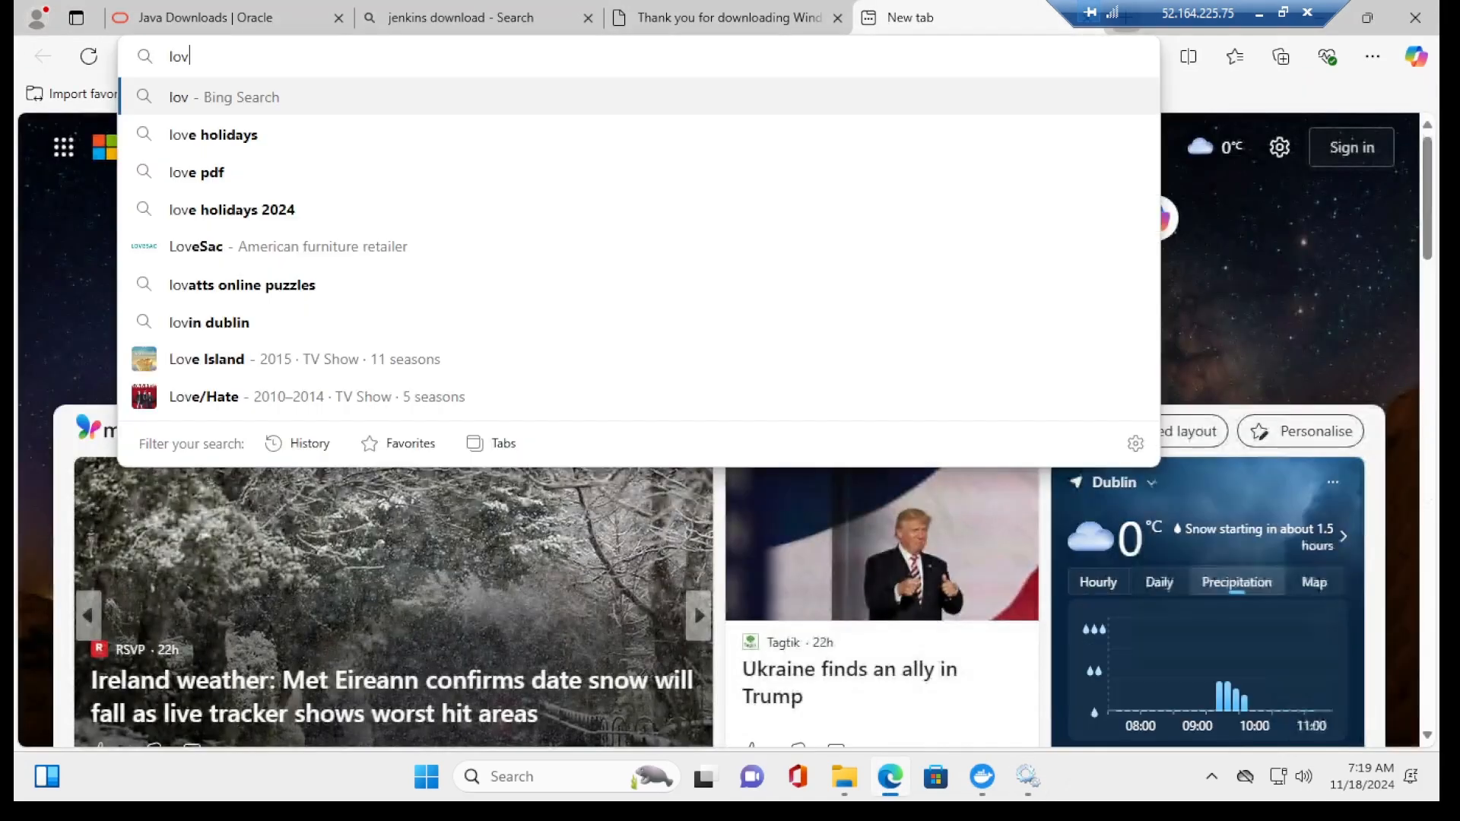
key(BackSpace)
text(cal)
key(BackSpace)
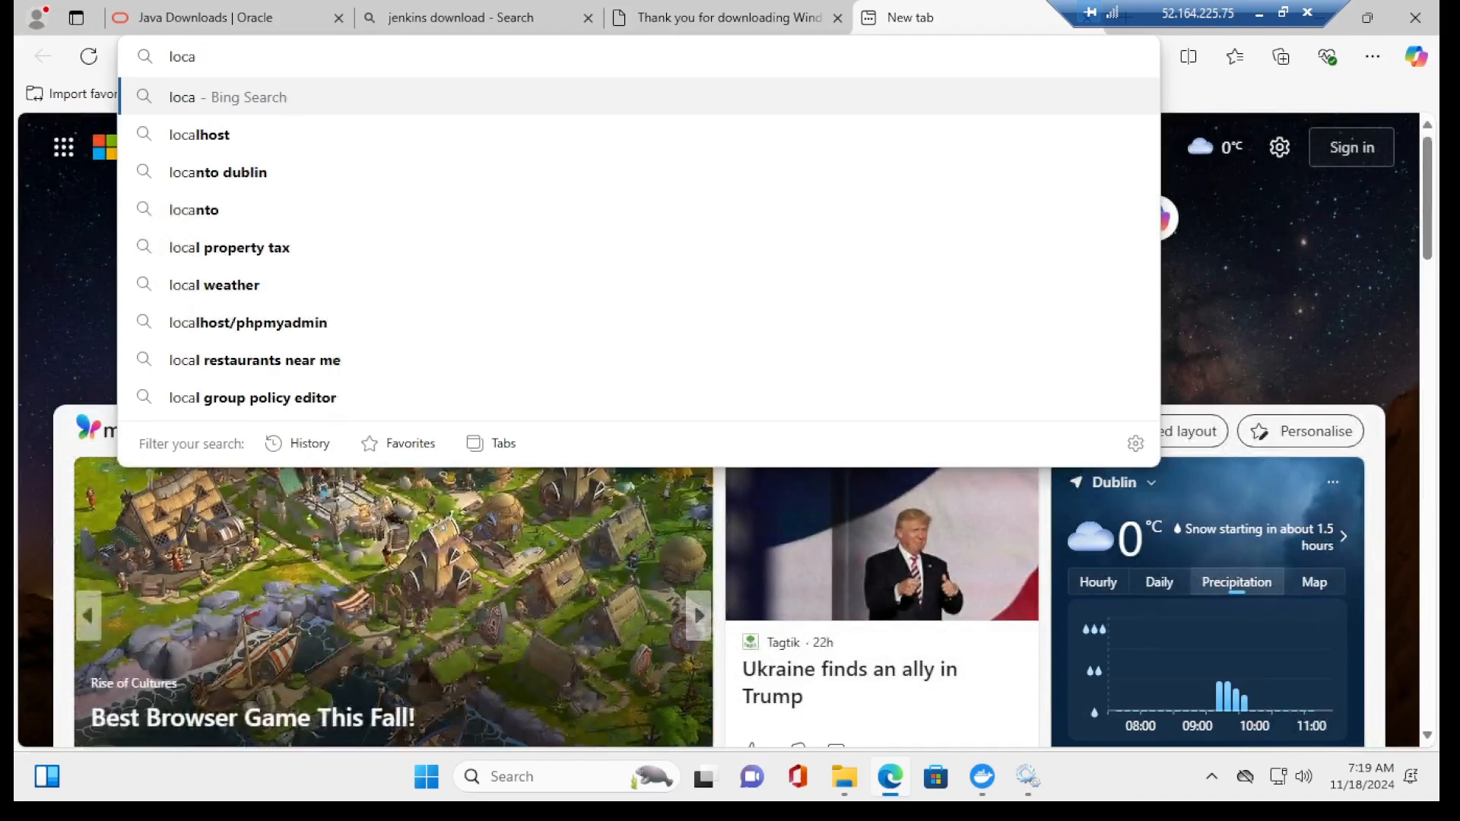
text(lhost)
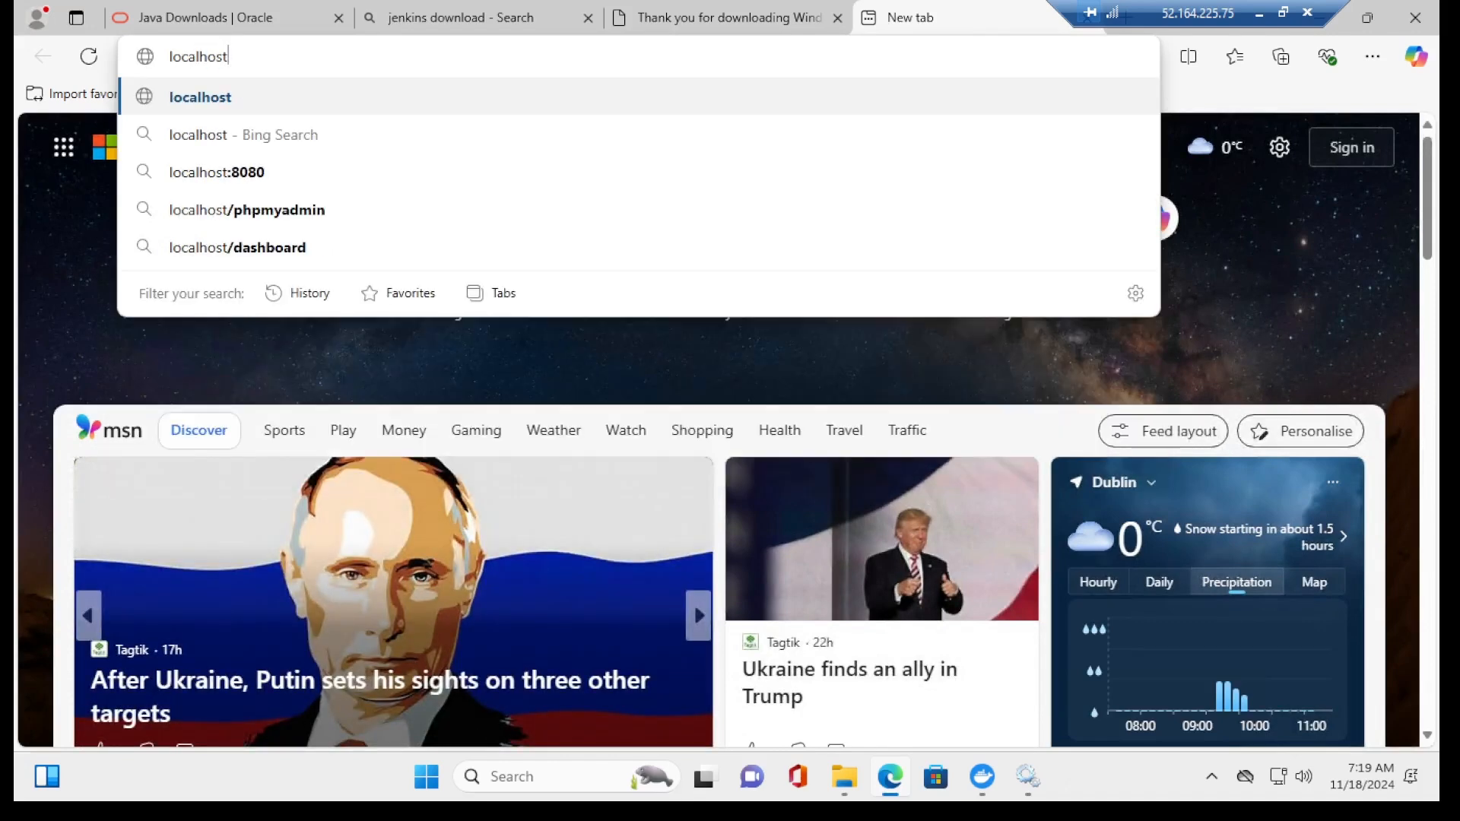
text(:)
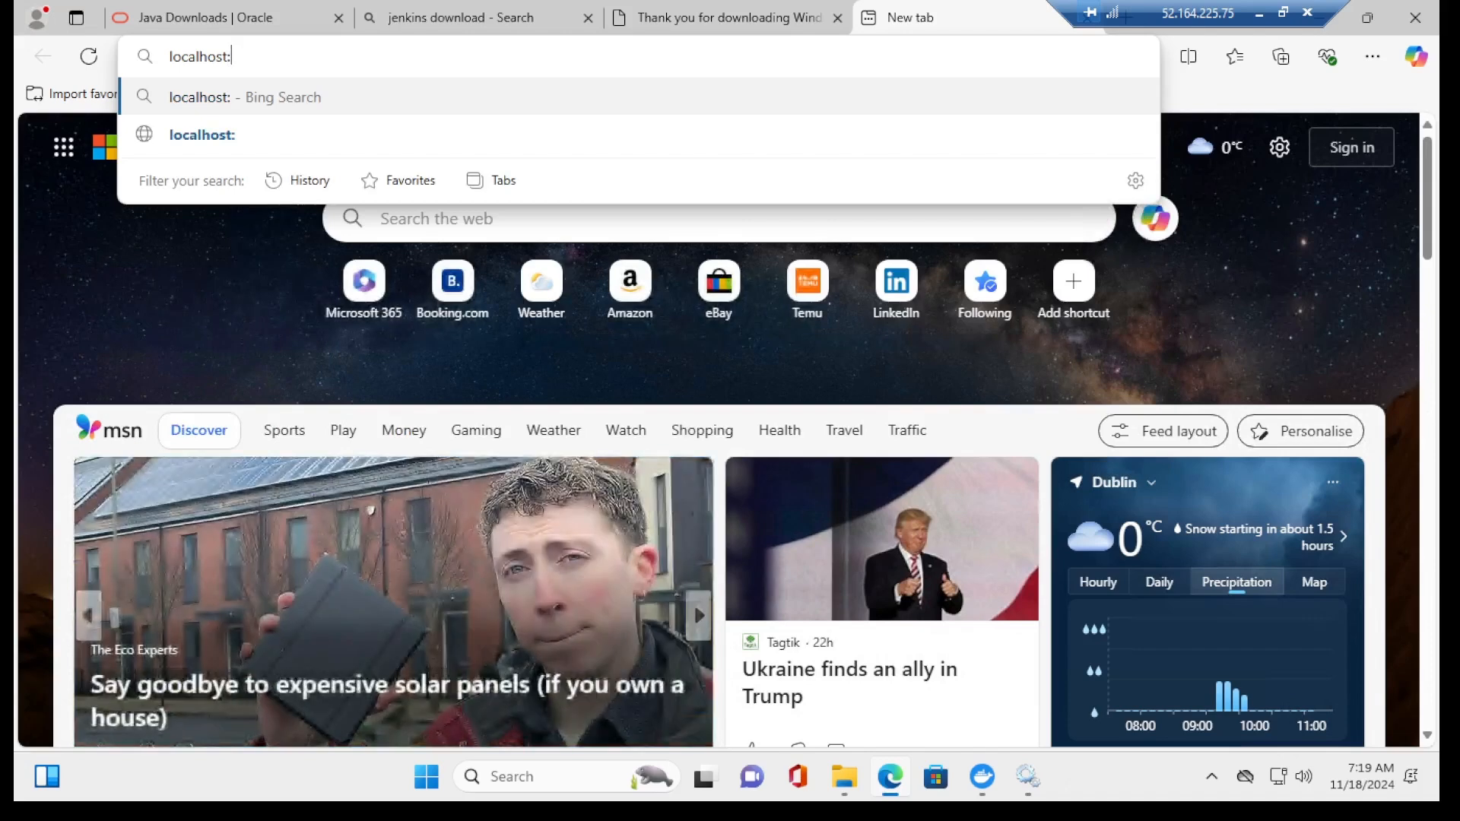
text(8080)
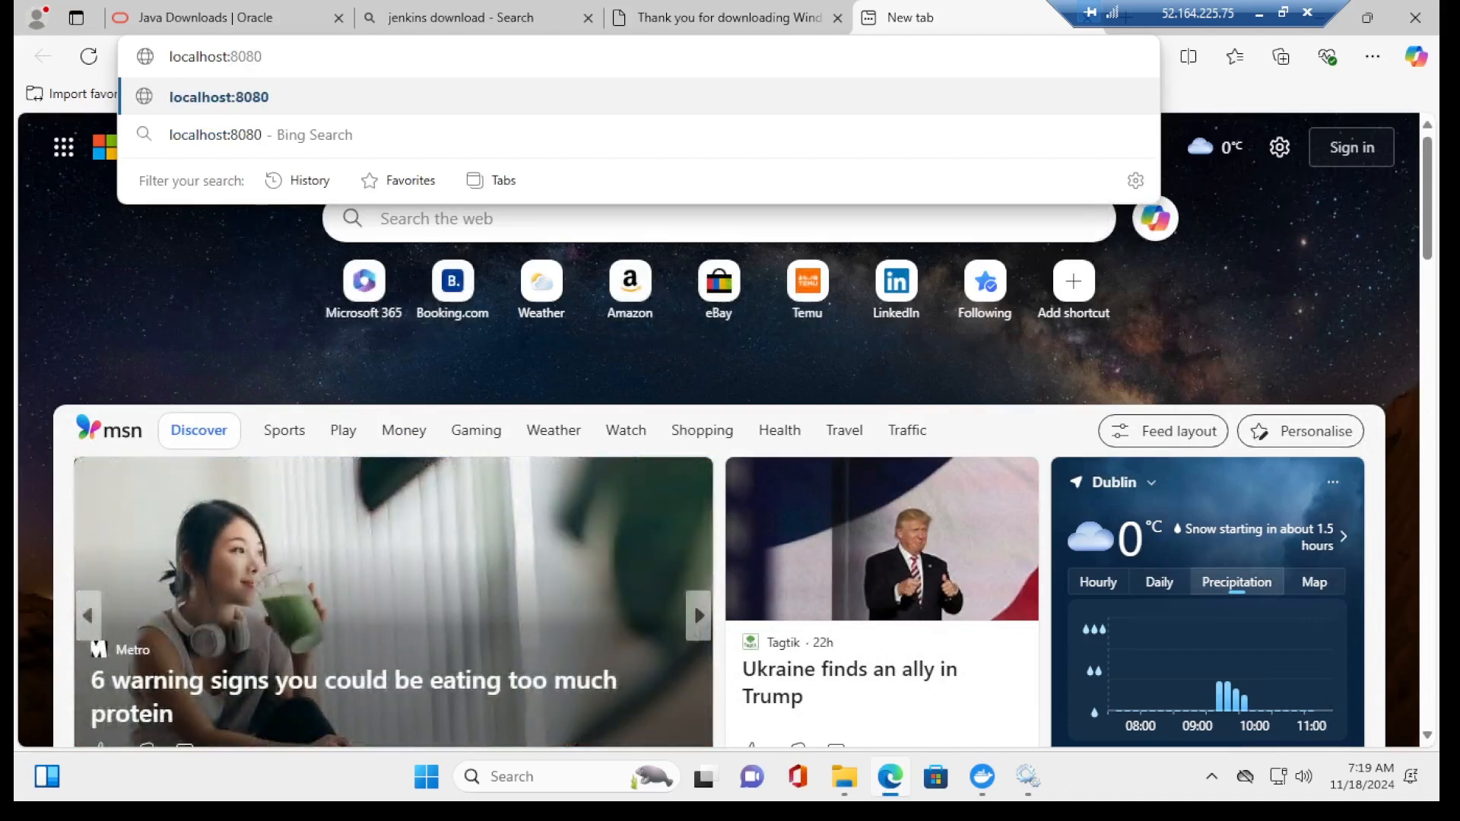
key(Return)
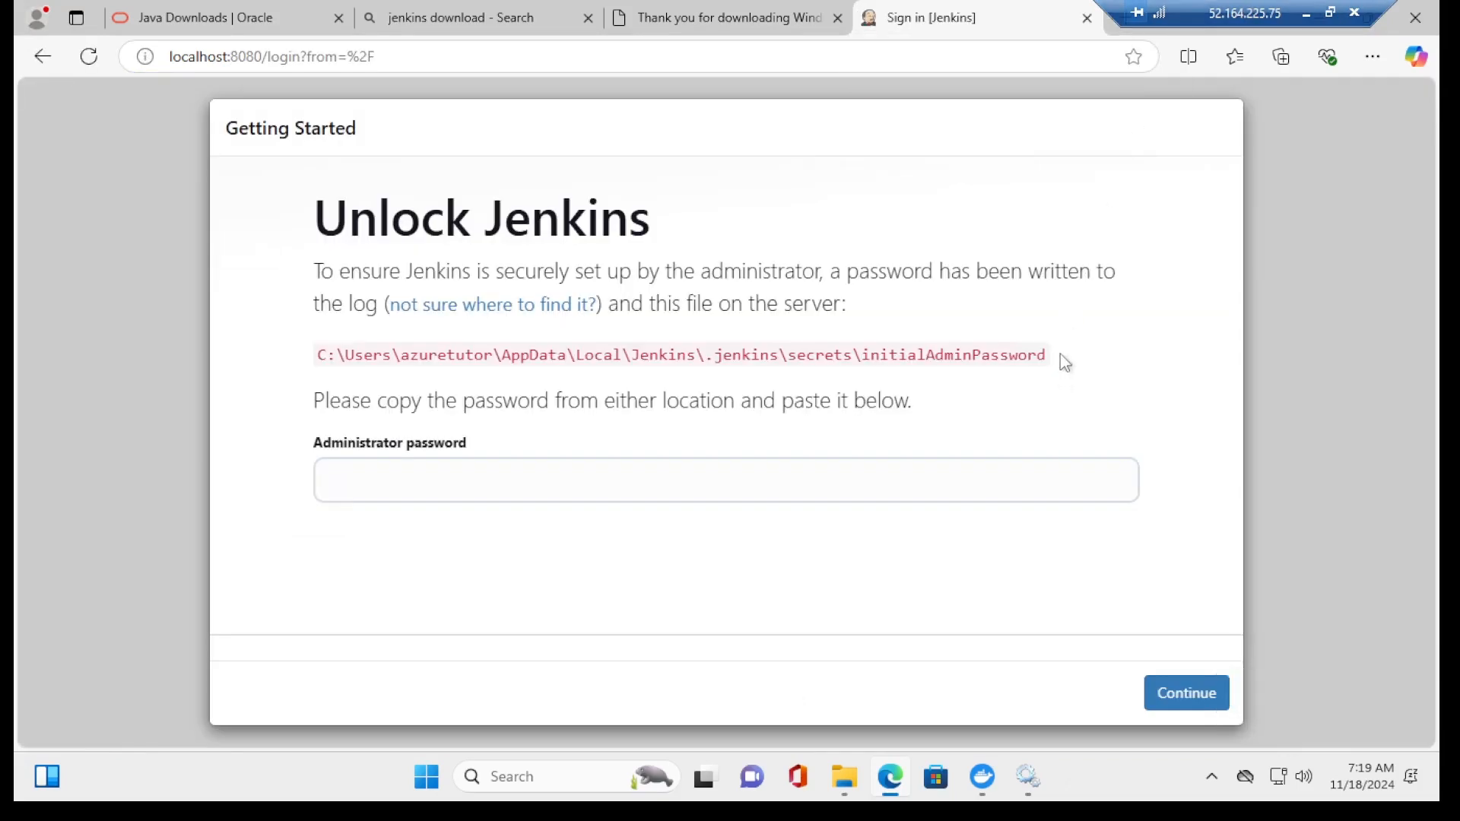
Step: Open the initialAdminPassword file path in Notepad via Win+R and select the password
drag(1060, 355, 314, 373)
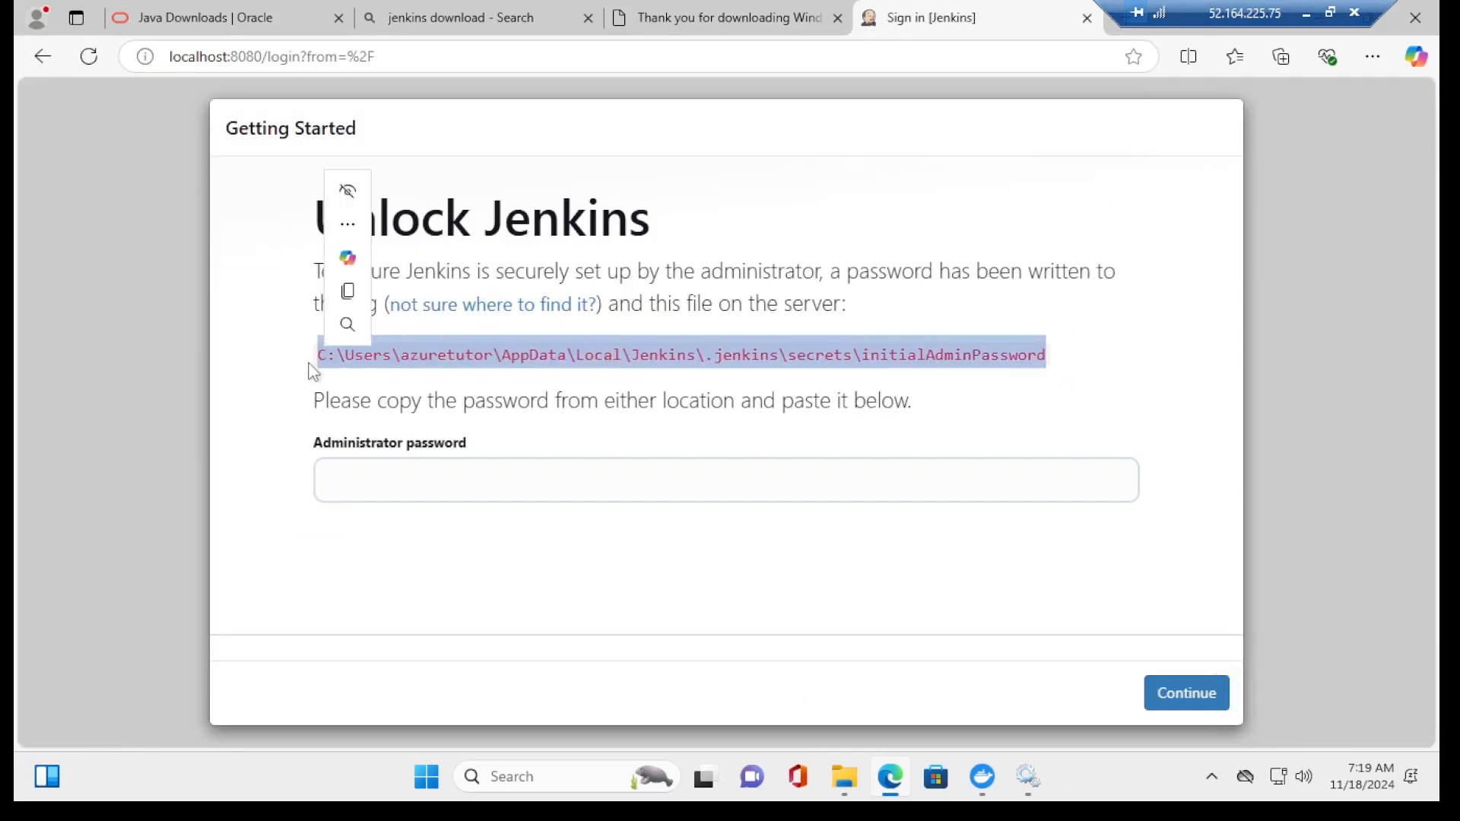
key(ctrl+c)
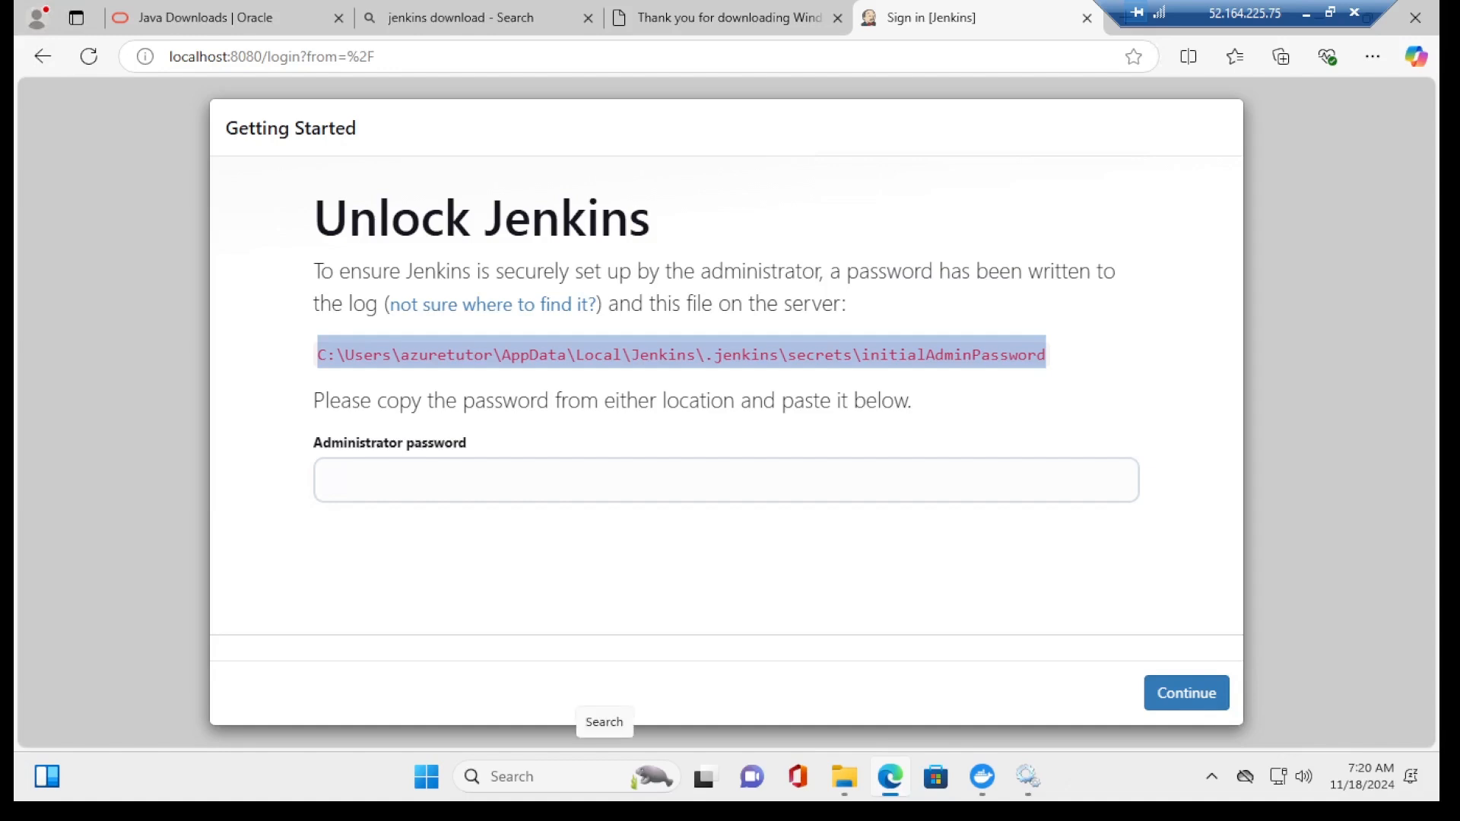
key(super+r)
key(ctrl+v)
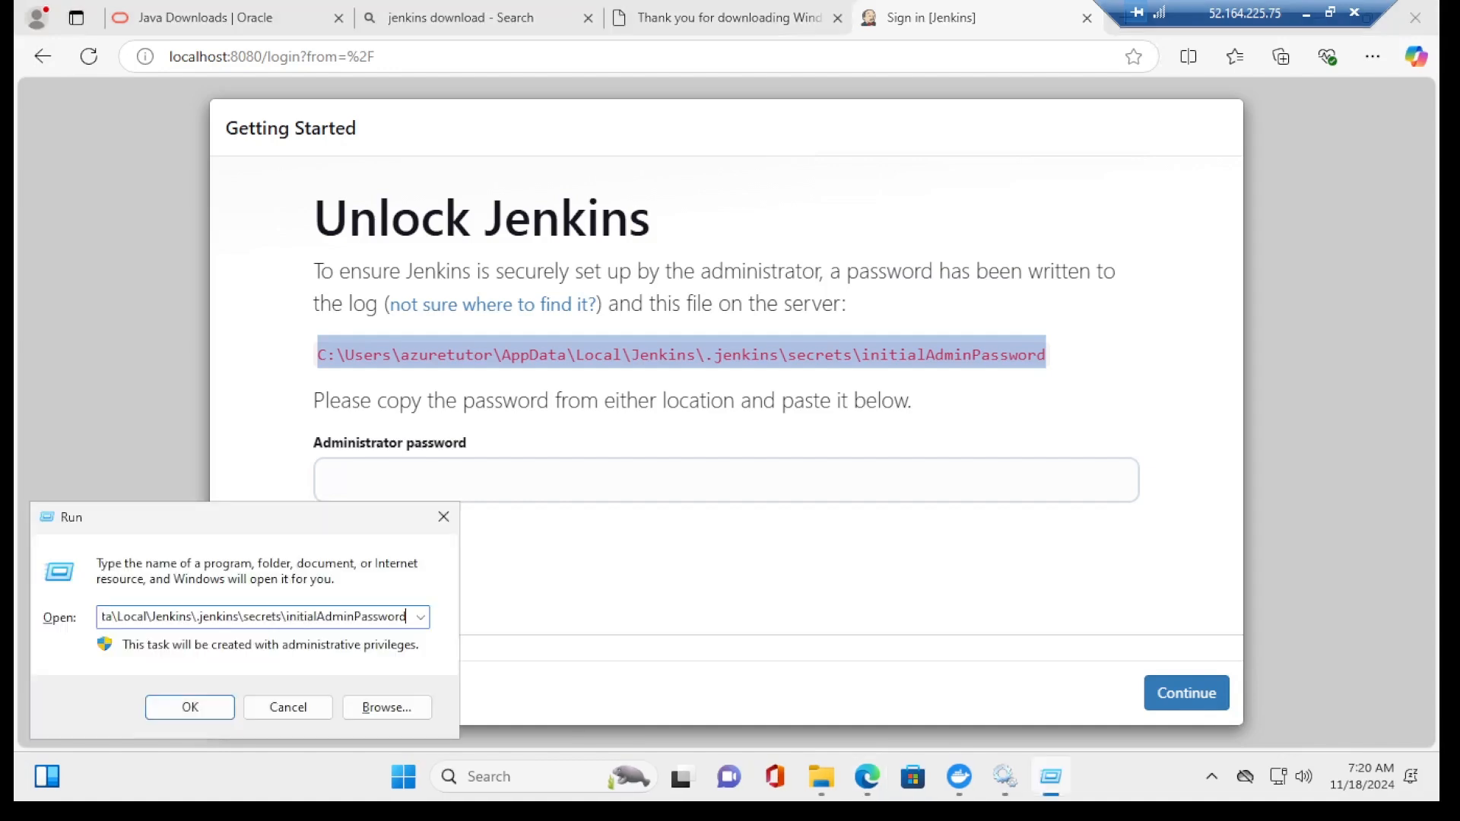
key(Return)
click(656, 372)
click(814, 554)
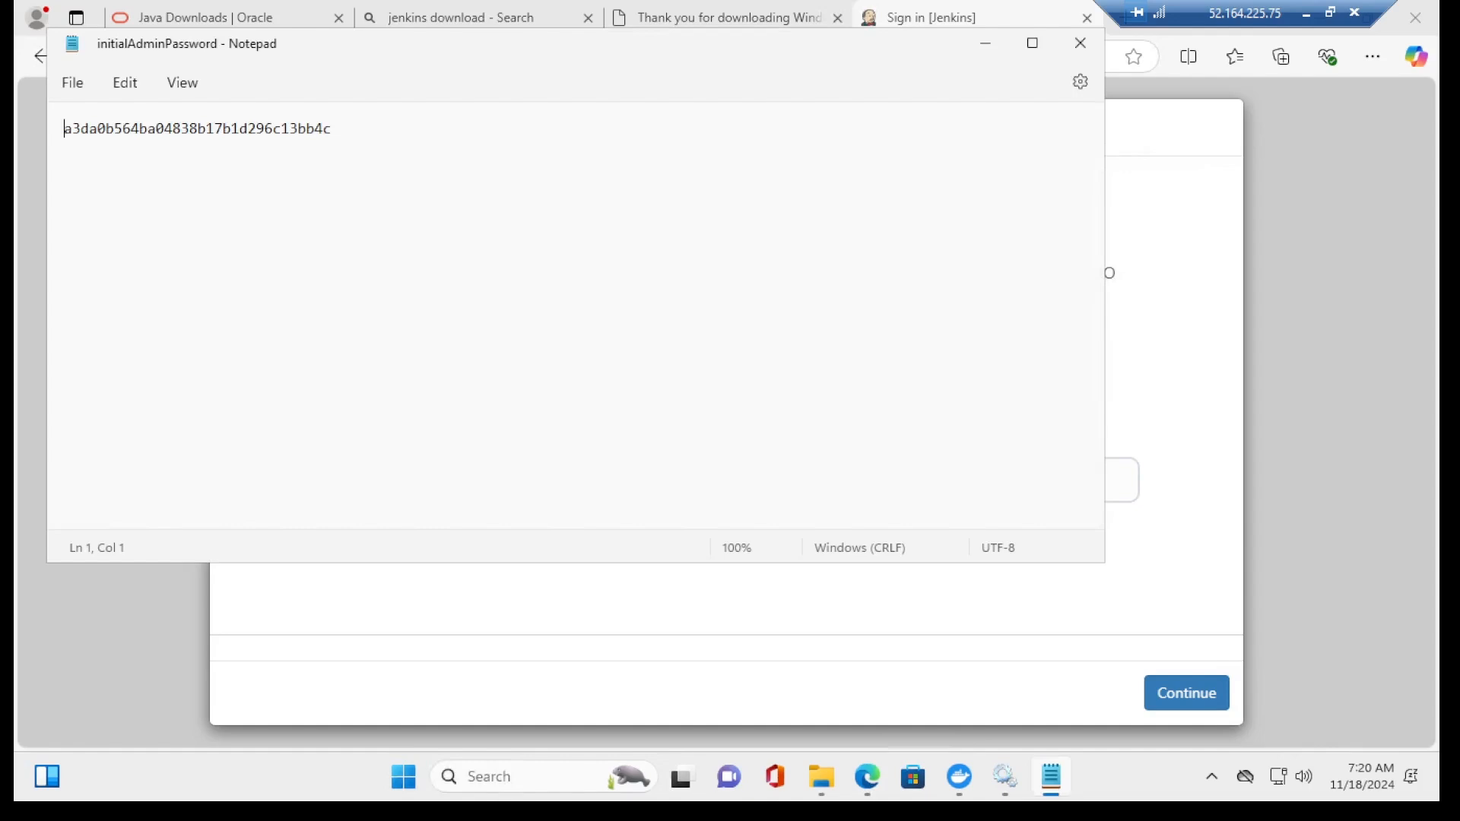
key(ctrl+a)
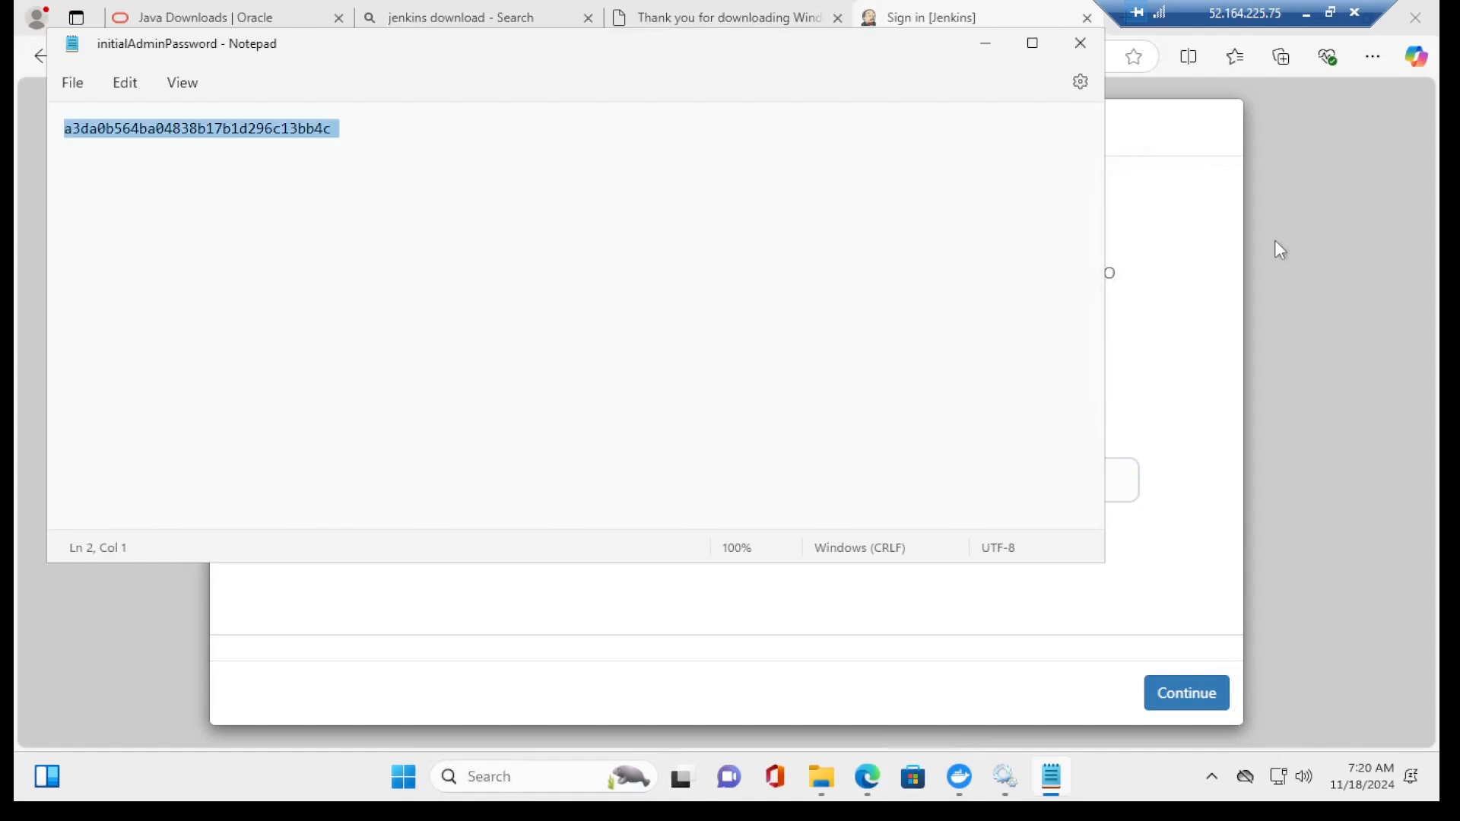
Step: Paste the initial administrator password into the unlock page and continue
click(1190, 362)
click(727, 480)
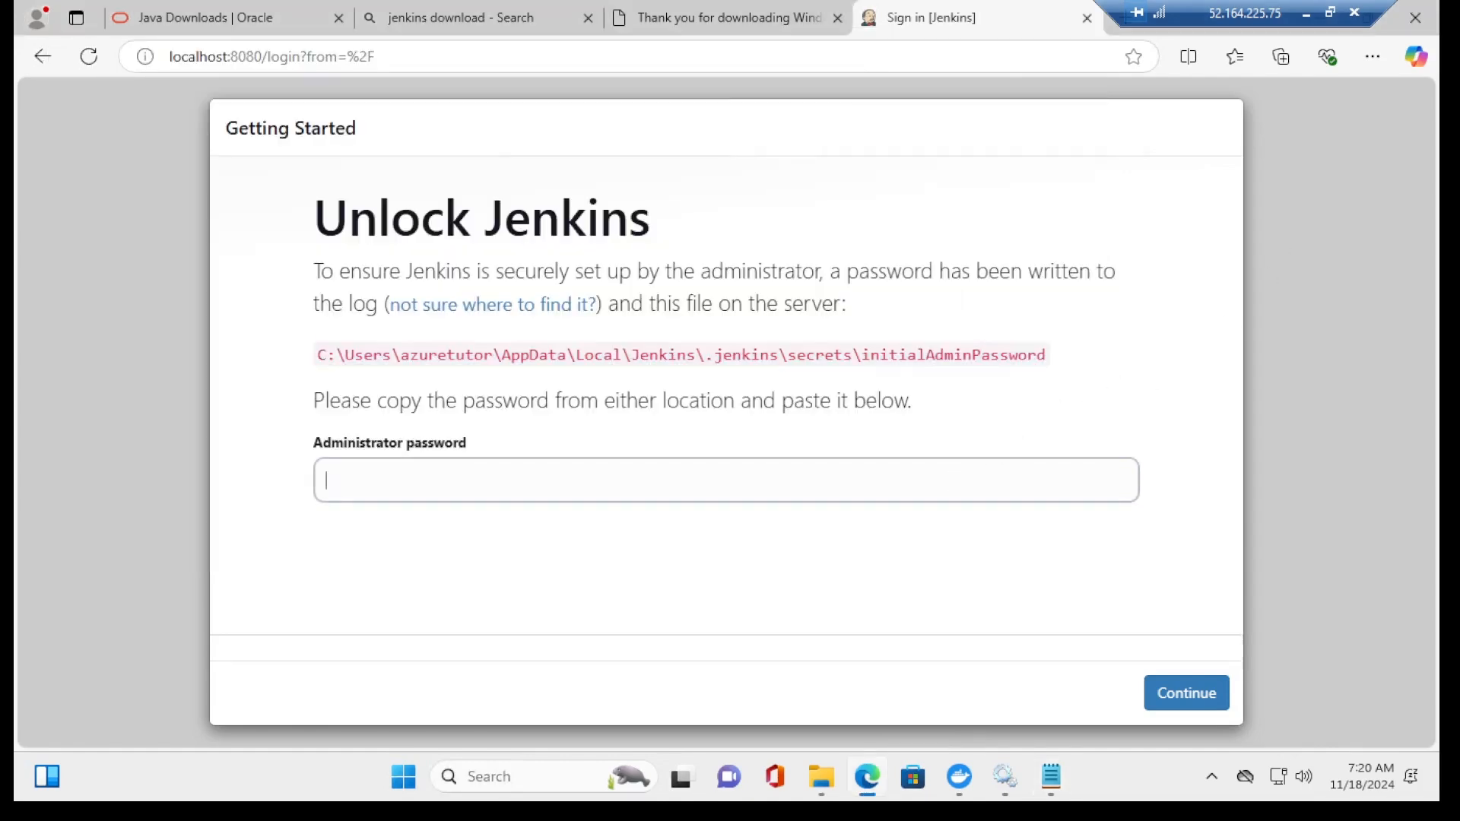
key(ctrl+v)
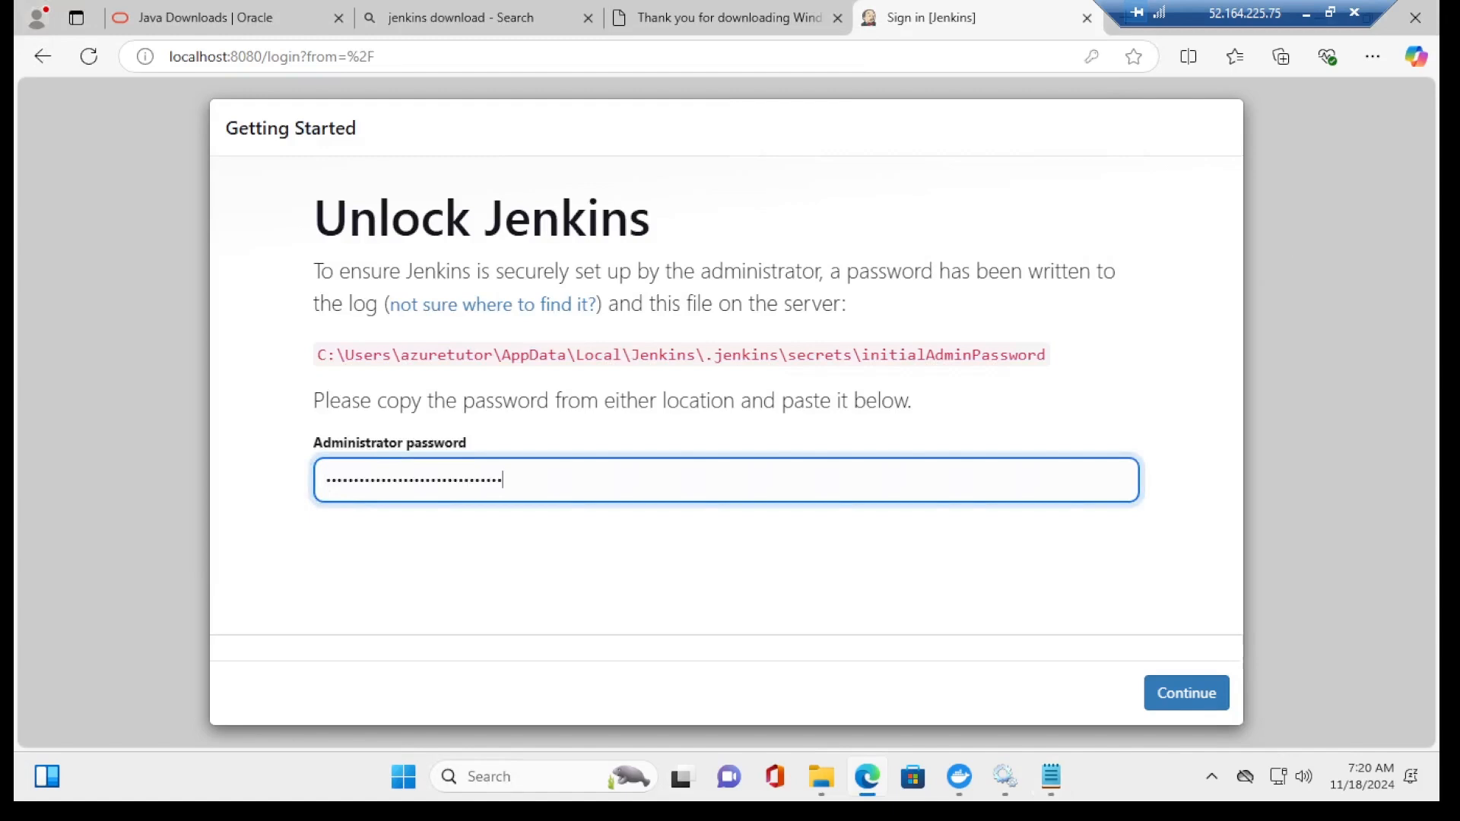
click(1176, 698)
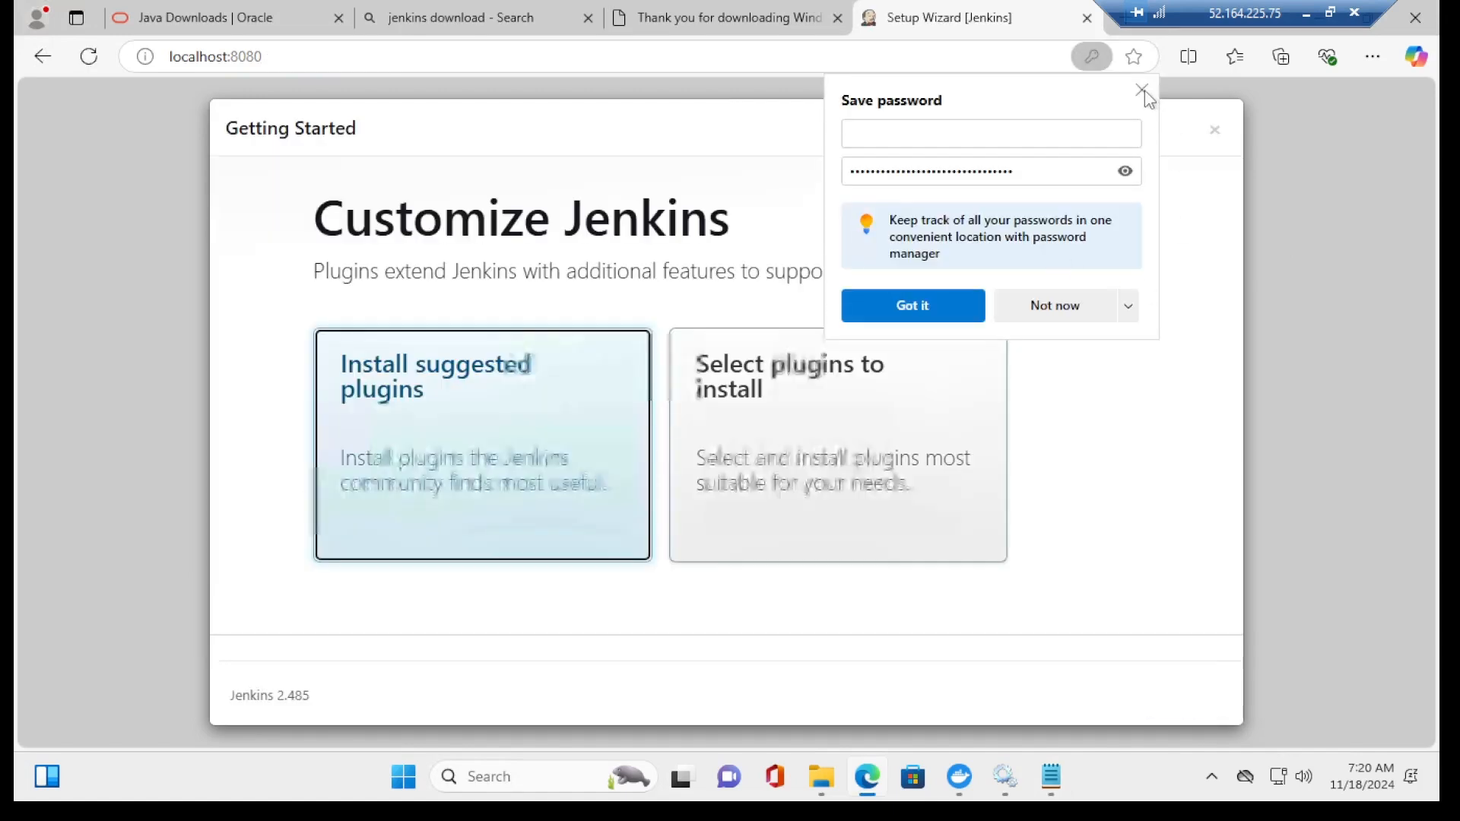
Step: Choose custom plugin selection, tick the GitHub plugin, and install the plugins
click(1145, 92)
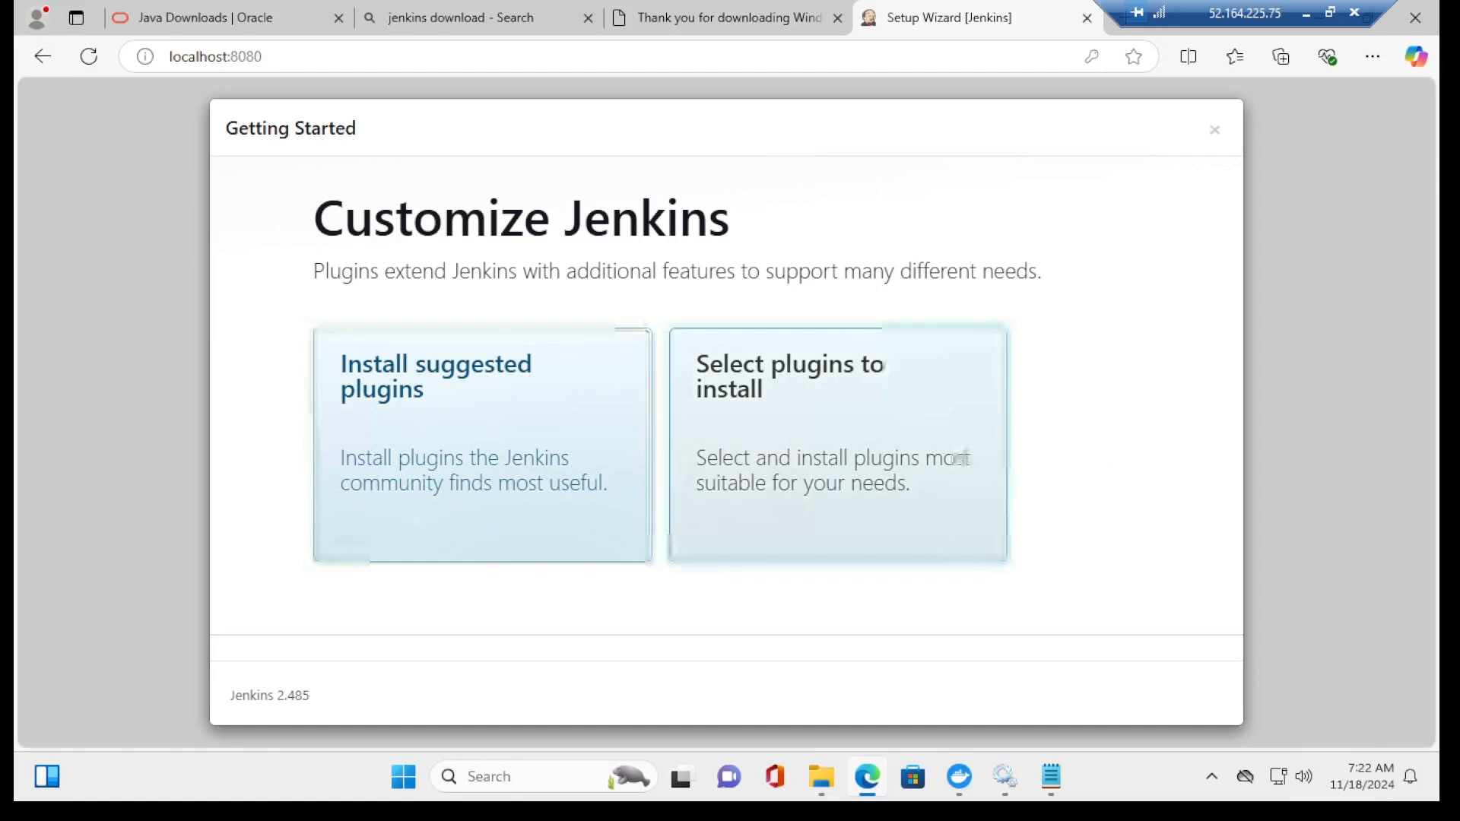
click(960, 458)
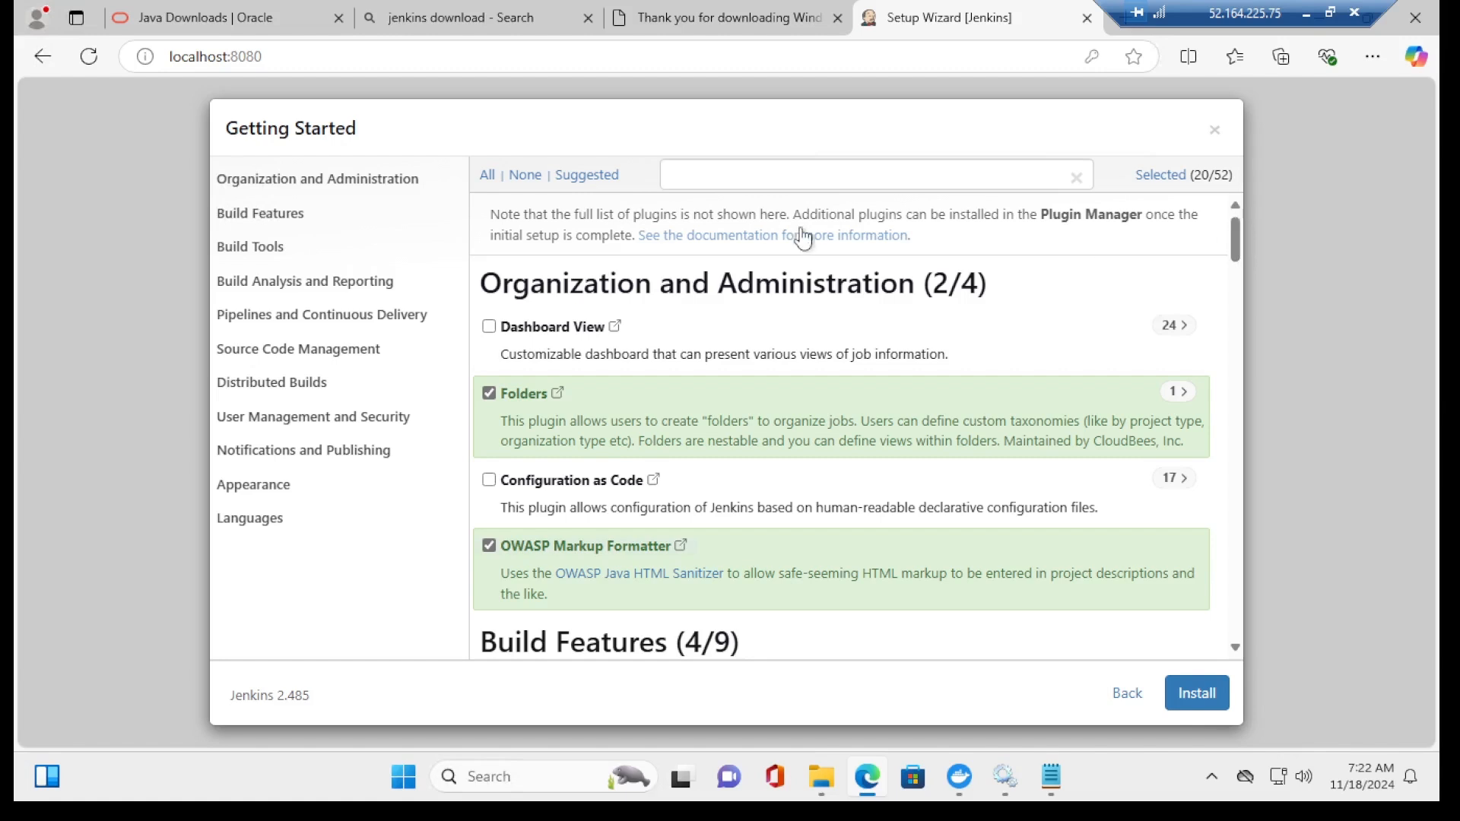
click(759, 174)
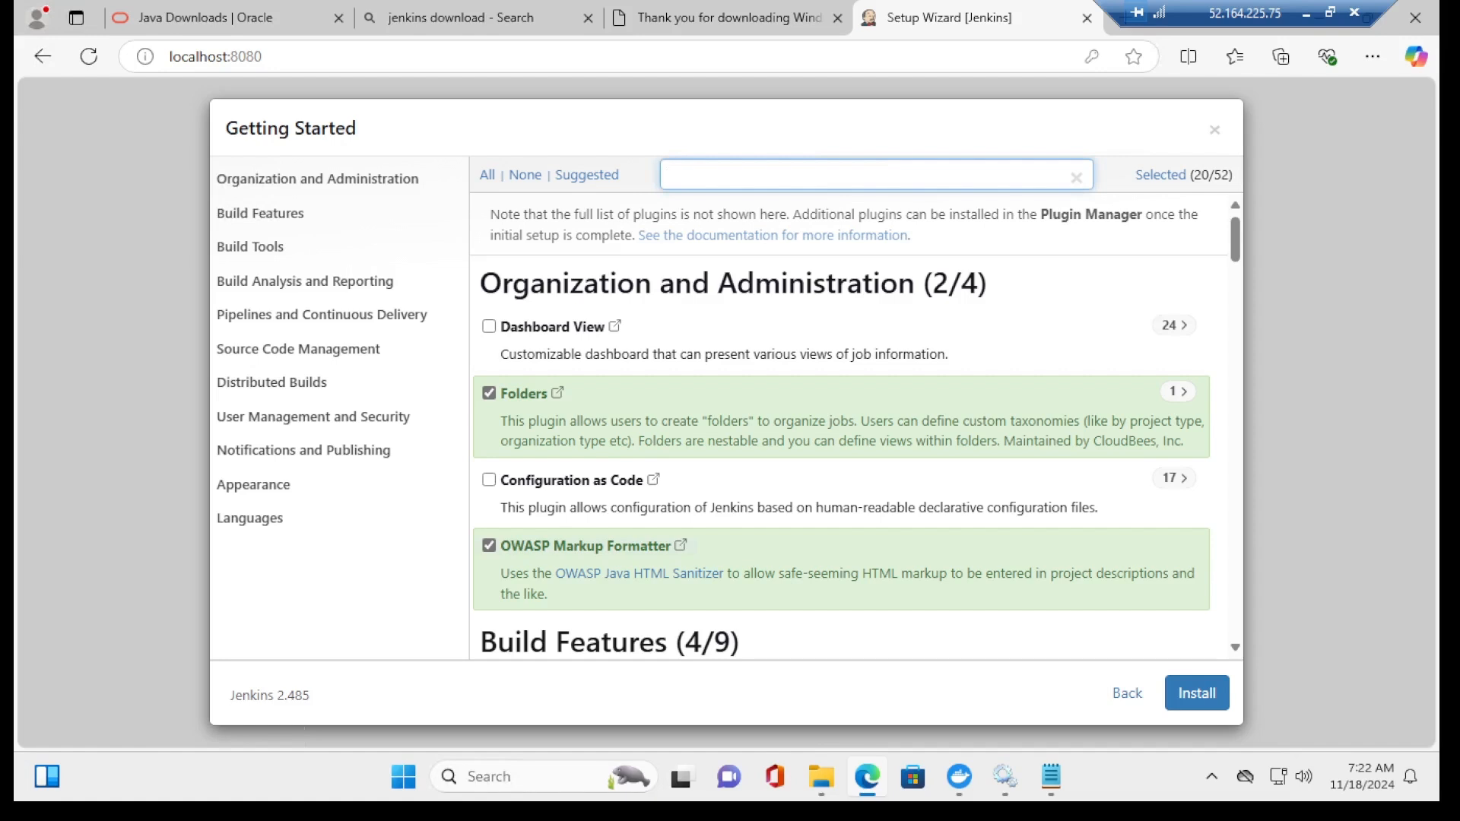
text(github)
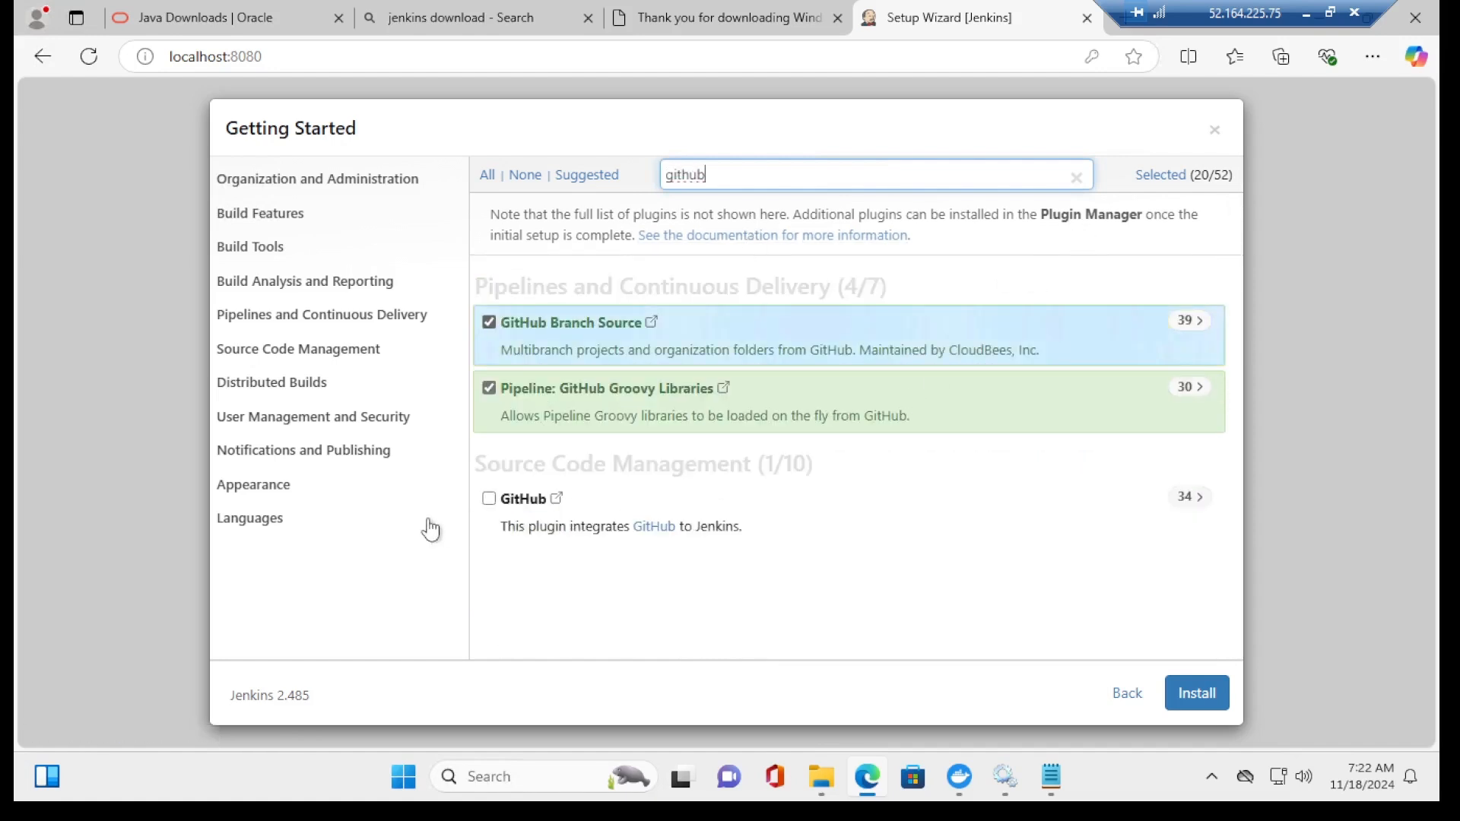
click(489, 498)
click(1201, 696)
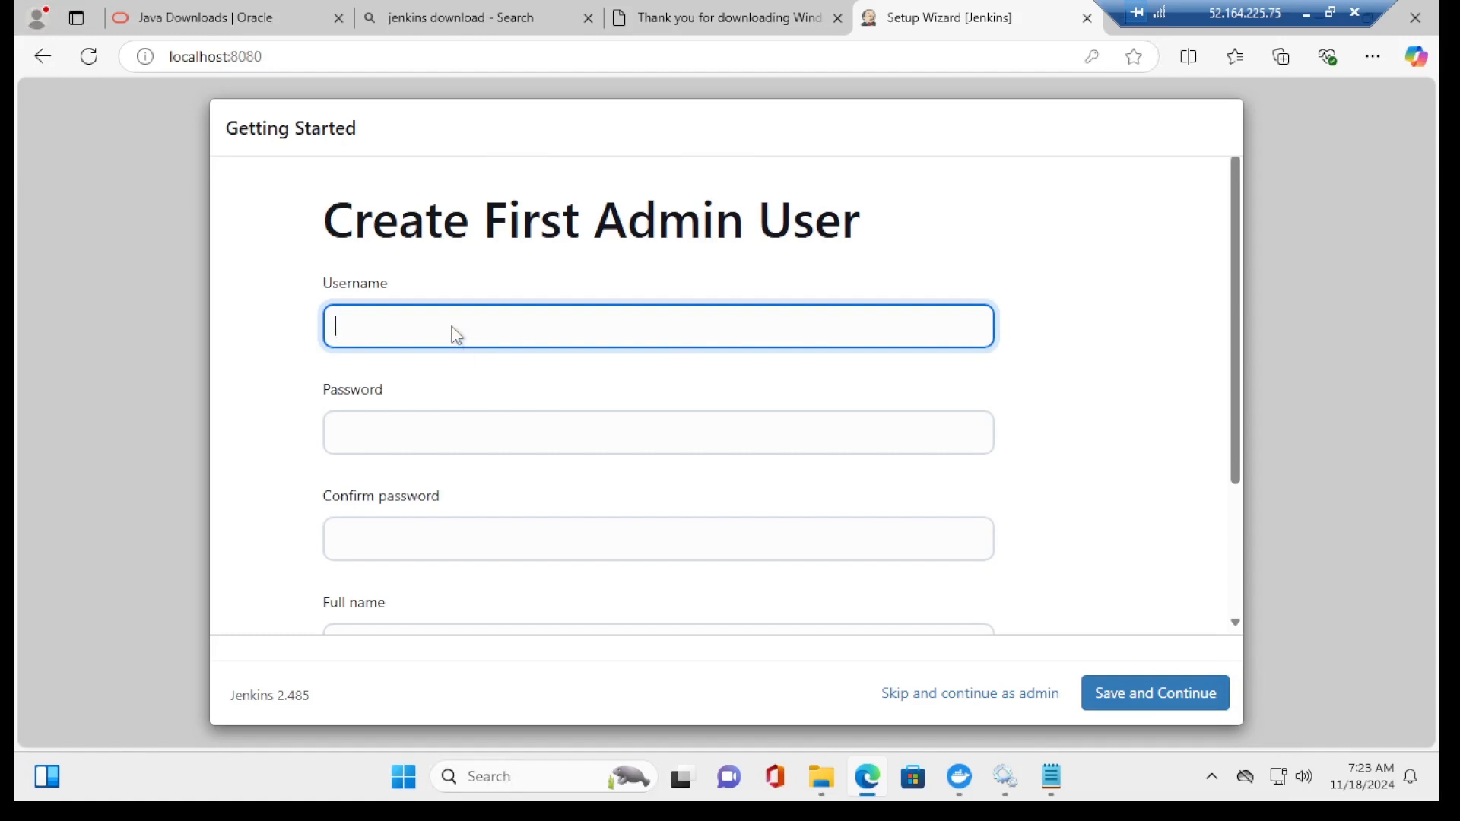
Step: Enter the admin username and password, then confirm the password
text(azuretutor)
key(Tab)
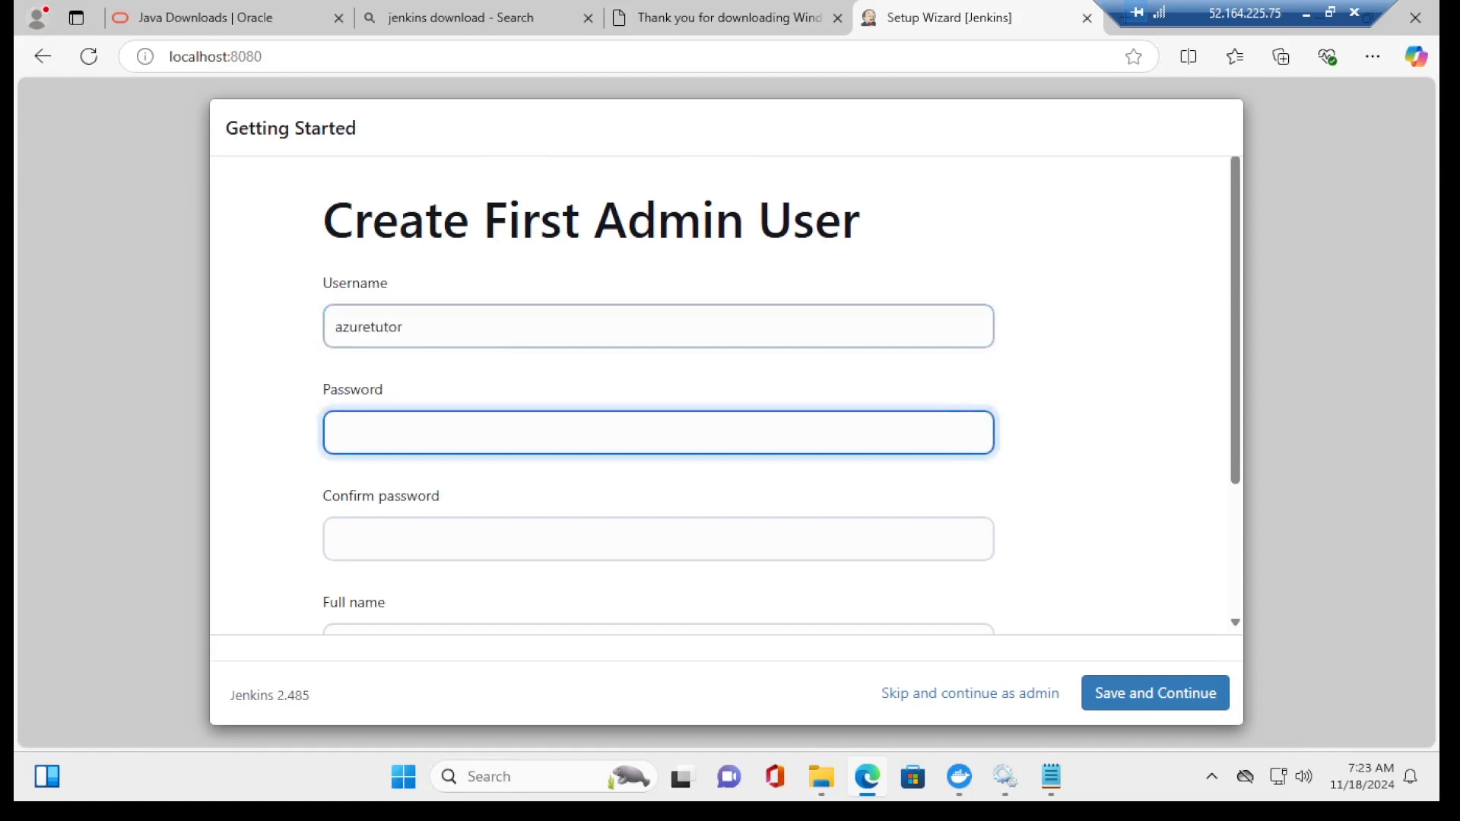
text(ab)
key(BackSpace)
key(BackSpace)
text(admin123)
key(Tab)
text(a)
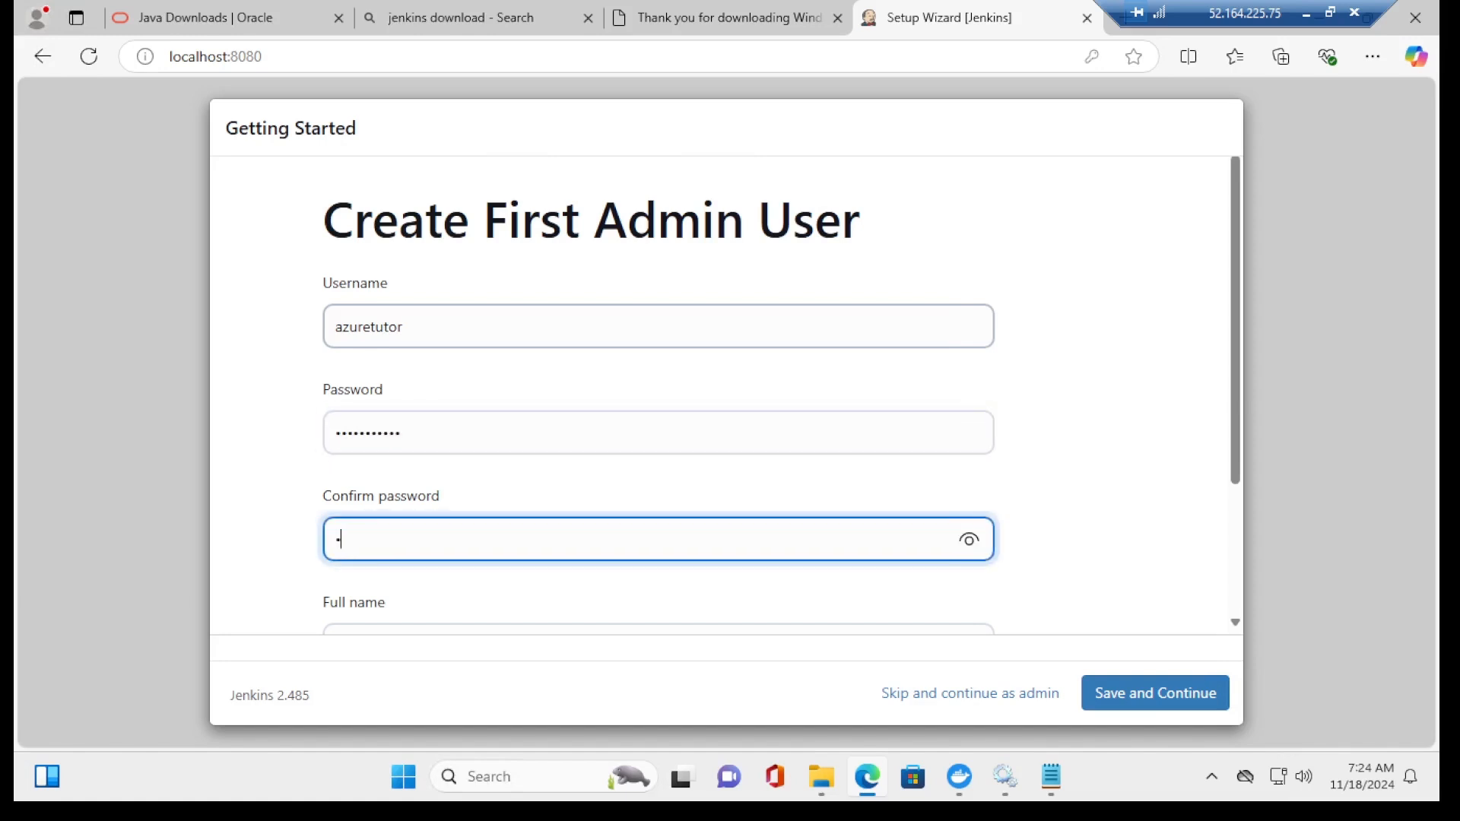
text(•••••••••)
click(969, 539)
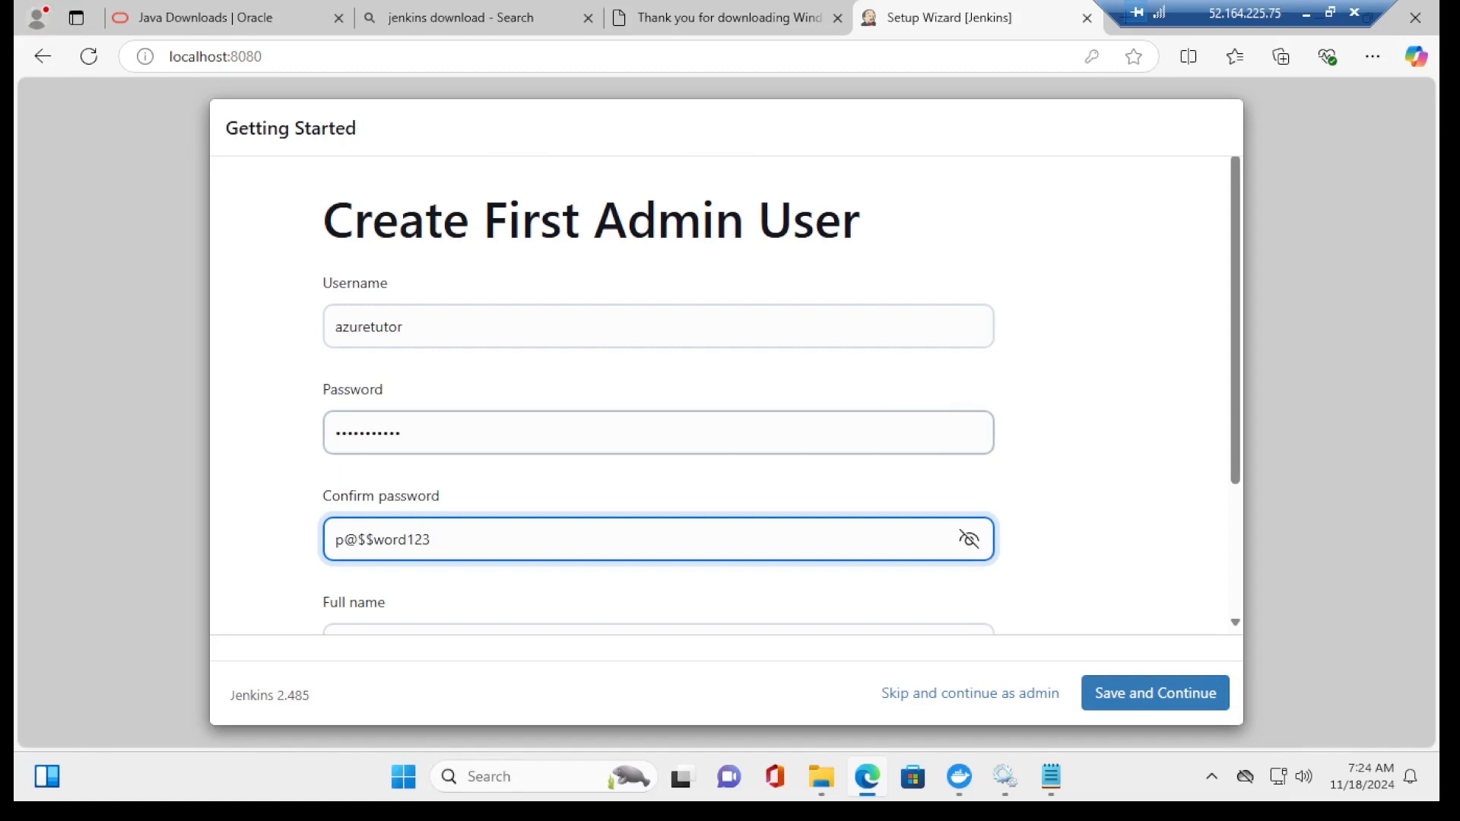
click(936, 434)
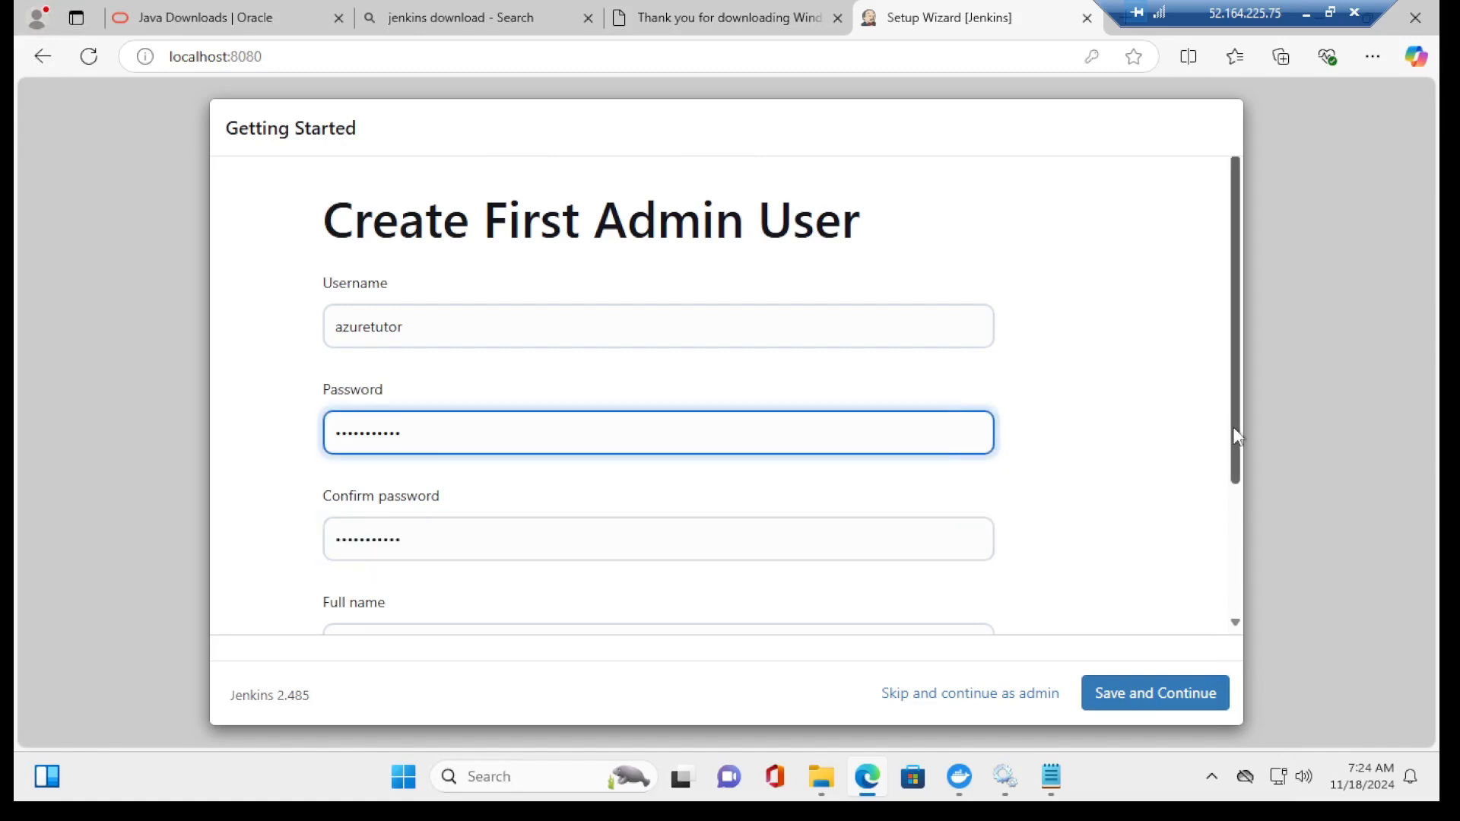
drag(1233, 428, 1238, 548)
Step: Fill in the admin's full name and e-mail address, then save and continue
click(654, 480)
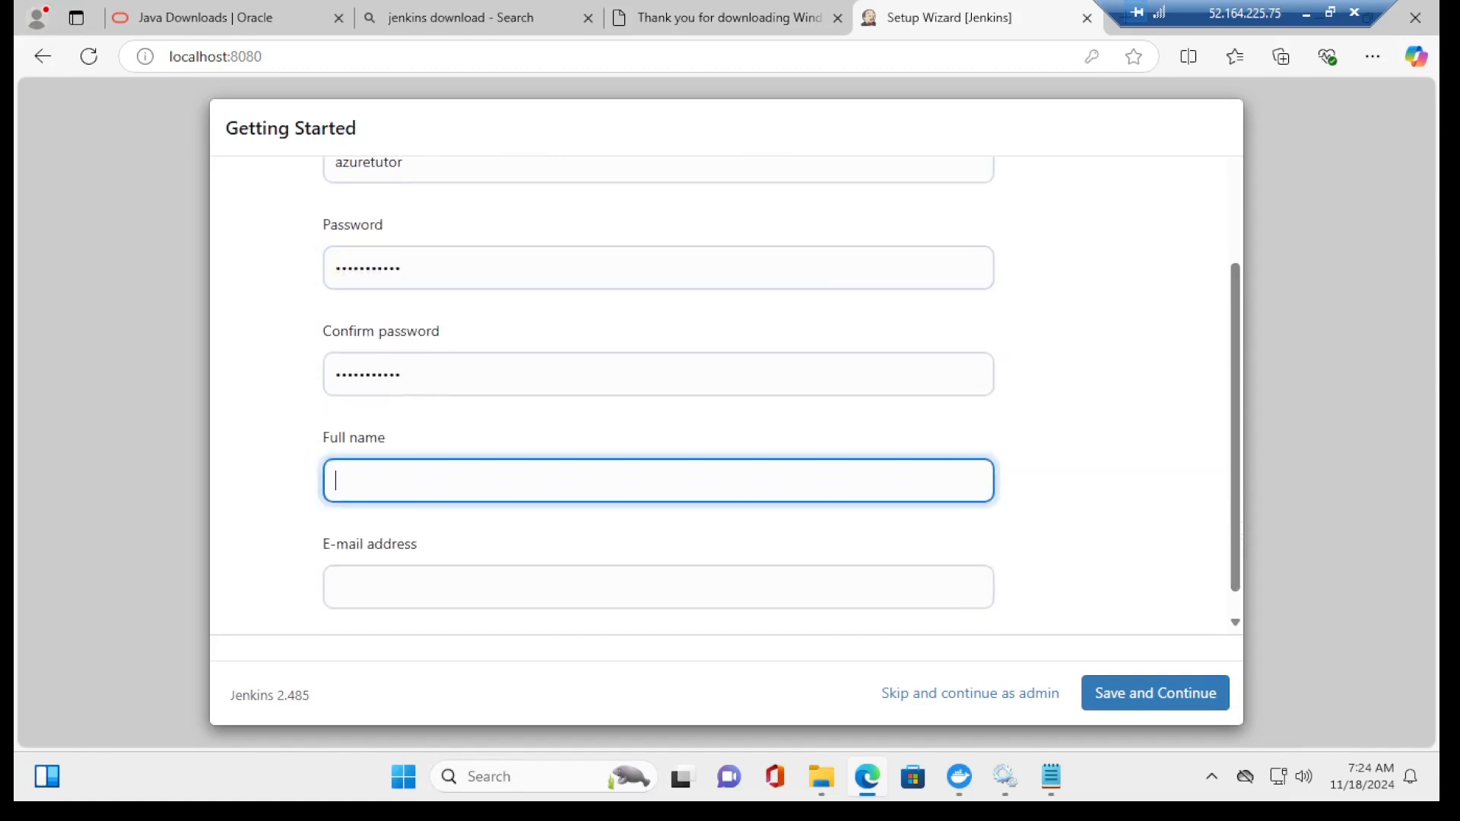
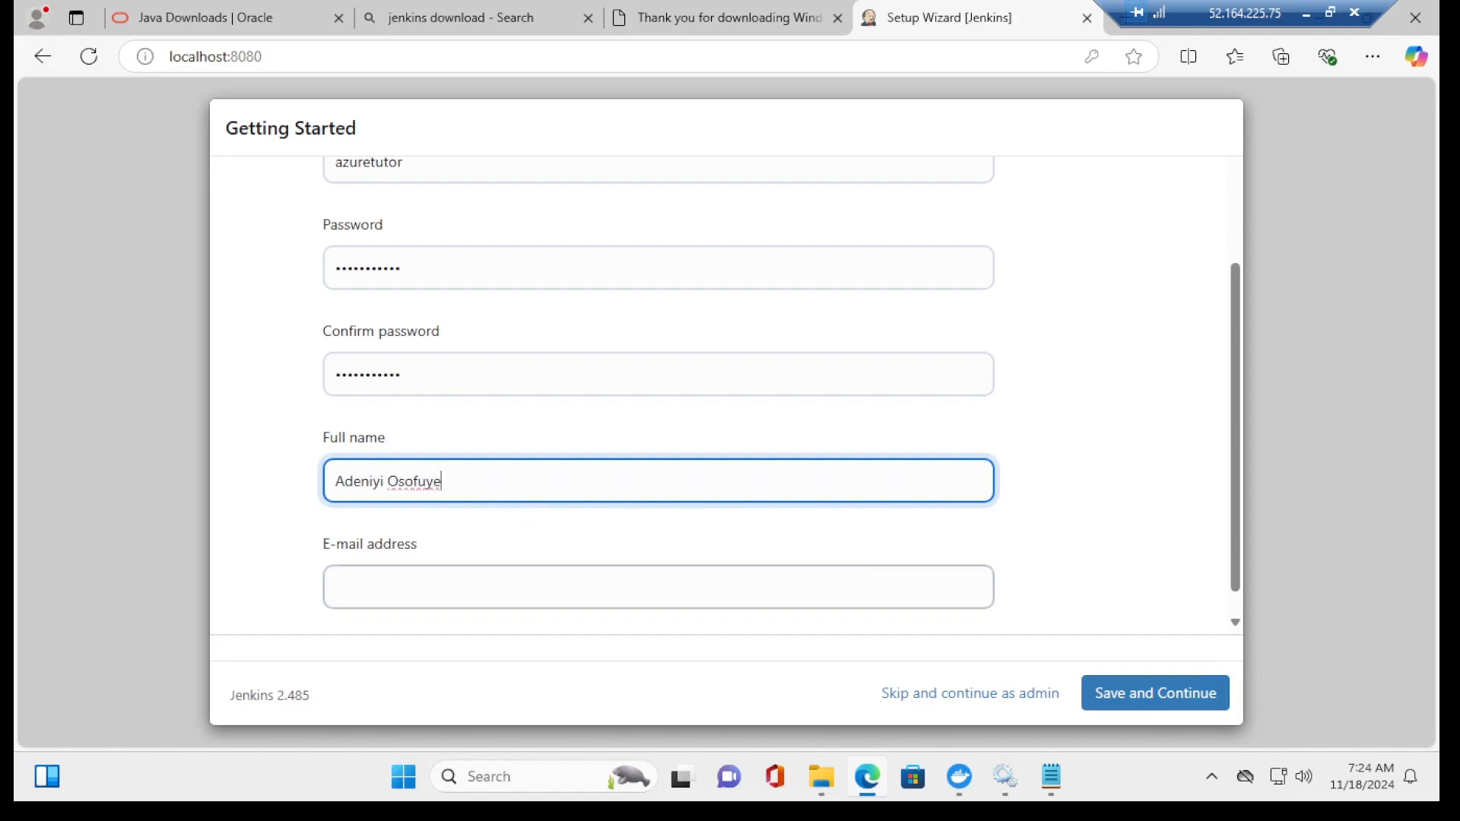
click(532, 587)
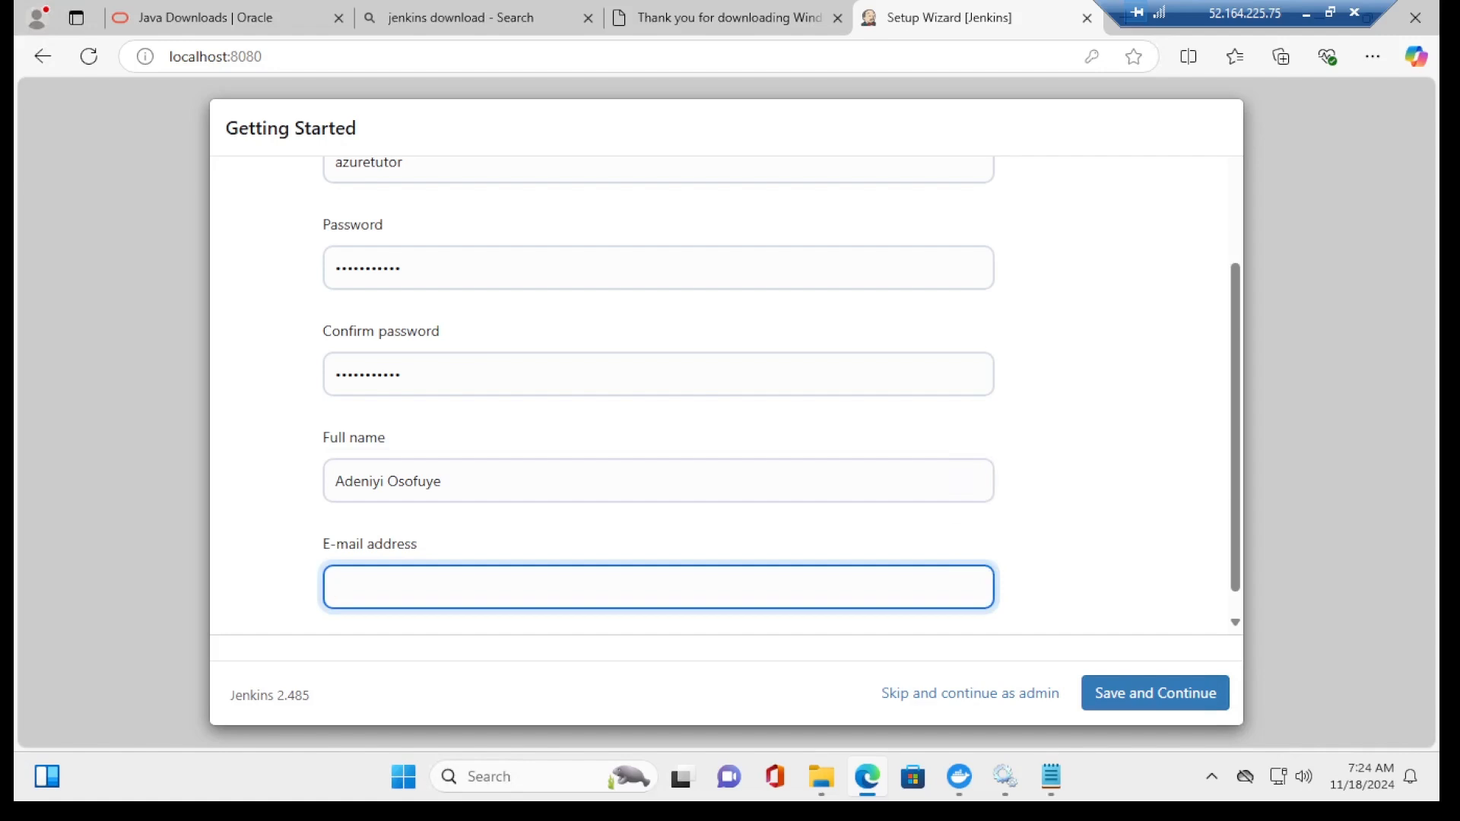
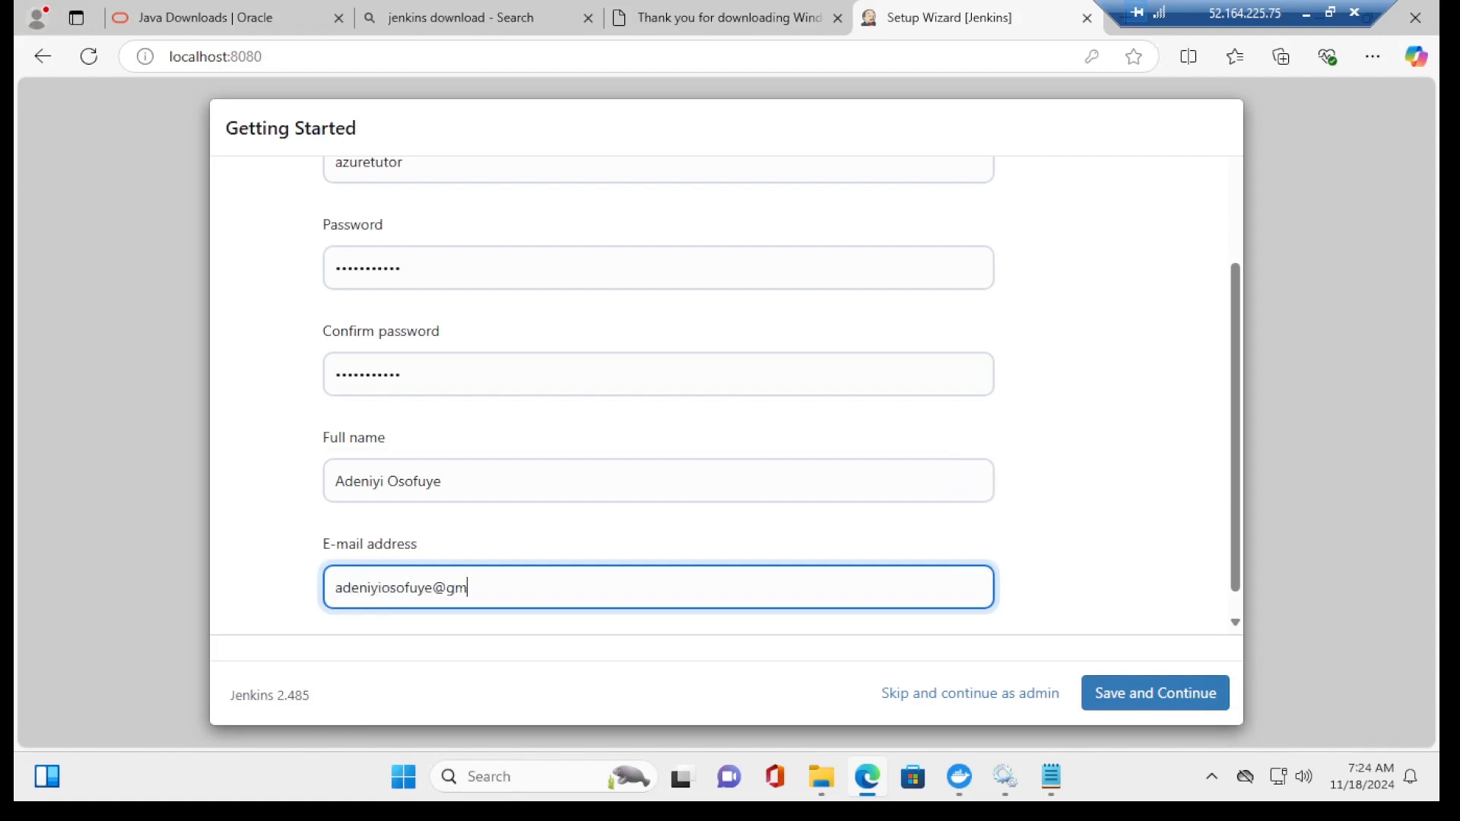
click(1148, 693)
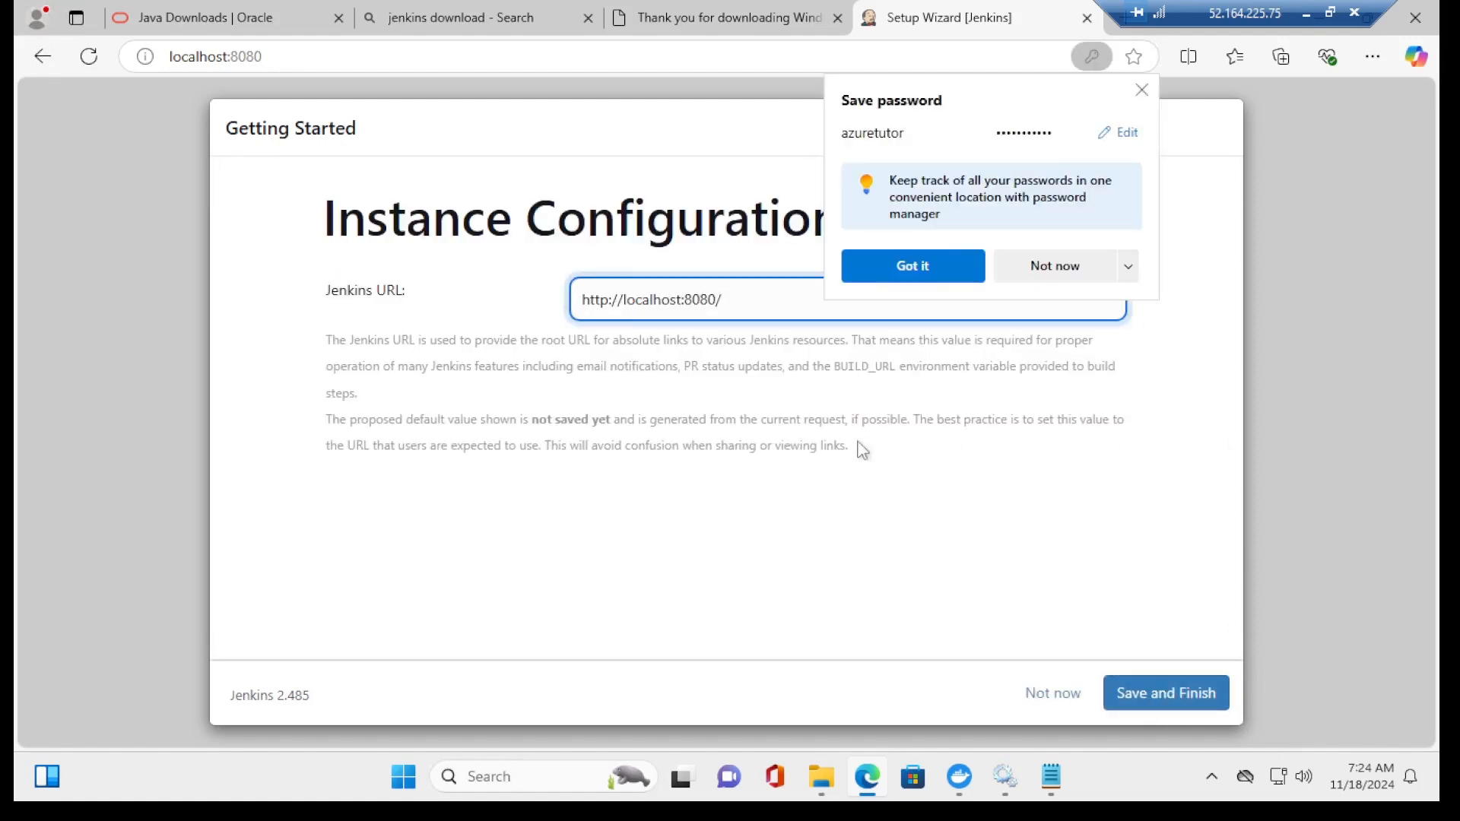
click(1057, 268)
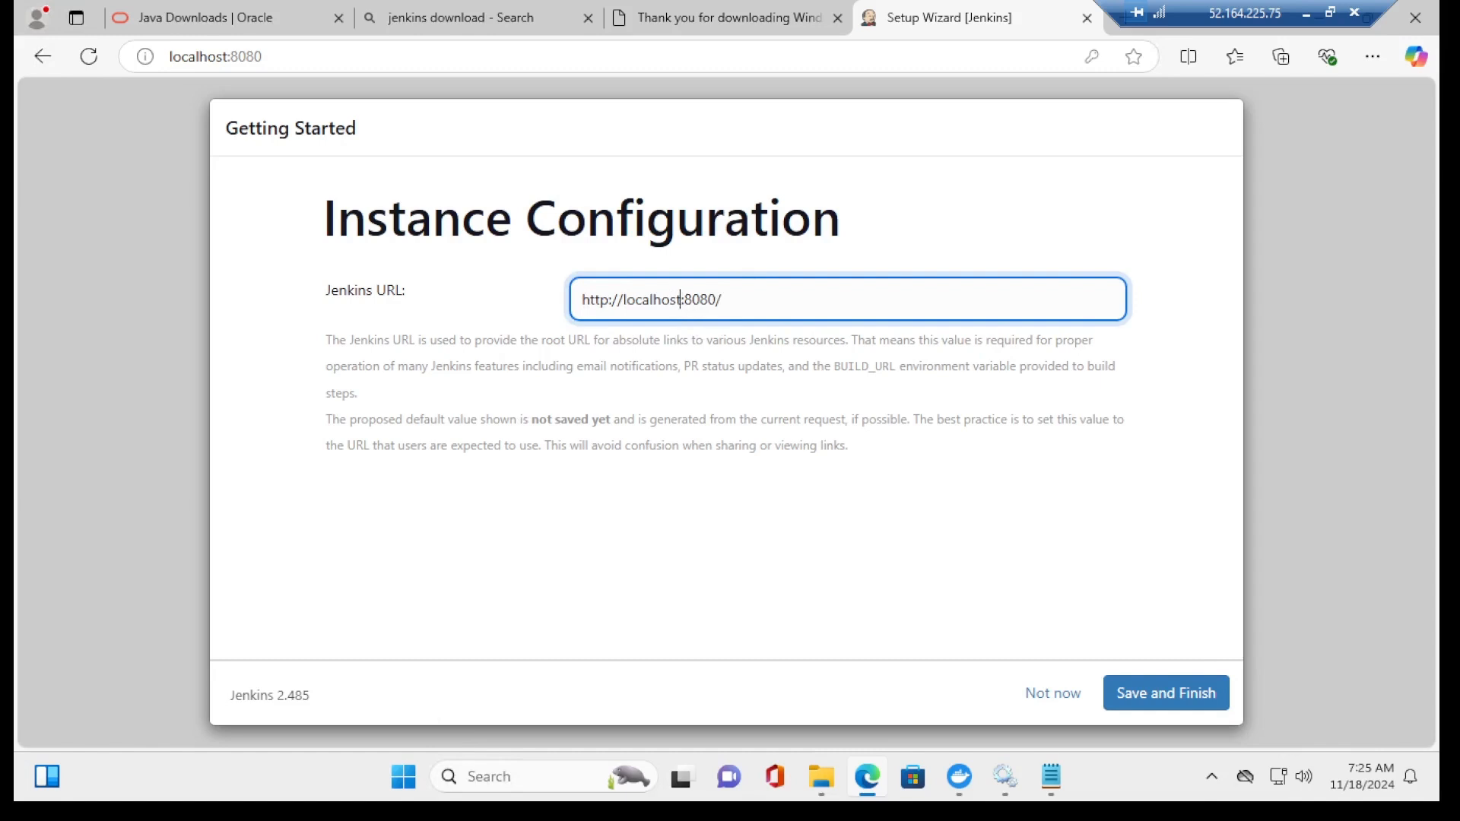
key(BackSpace)
key(BackSpace)
key(BackSpace)
key(BackSpace)
key(BackSpace)
key(BackSpace)
key(BackSpace)
key(BackSpace)
key(BackSpace)
text(52.164.225.75)
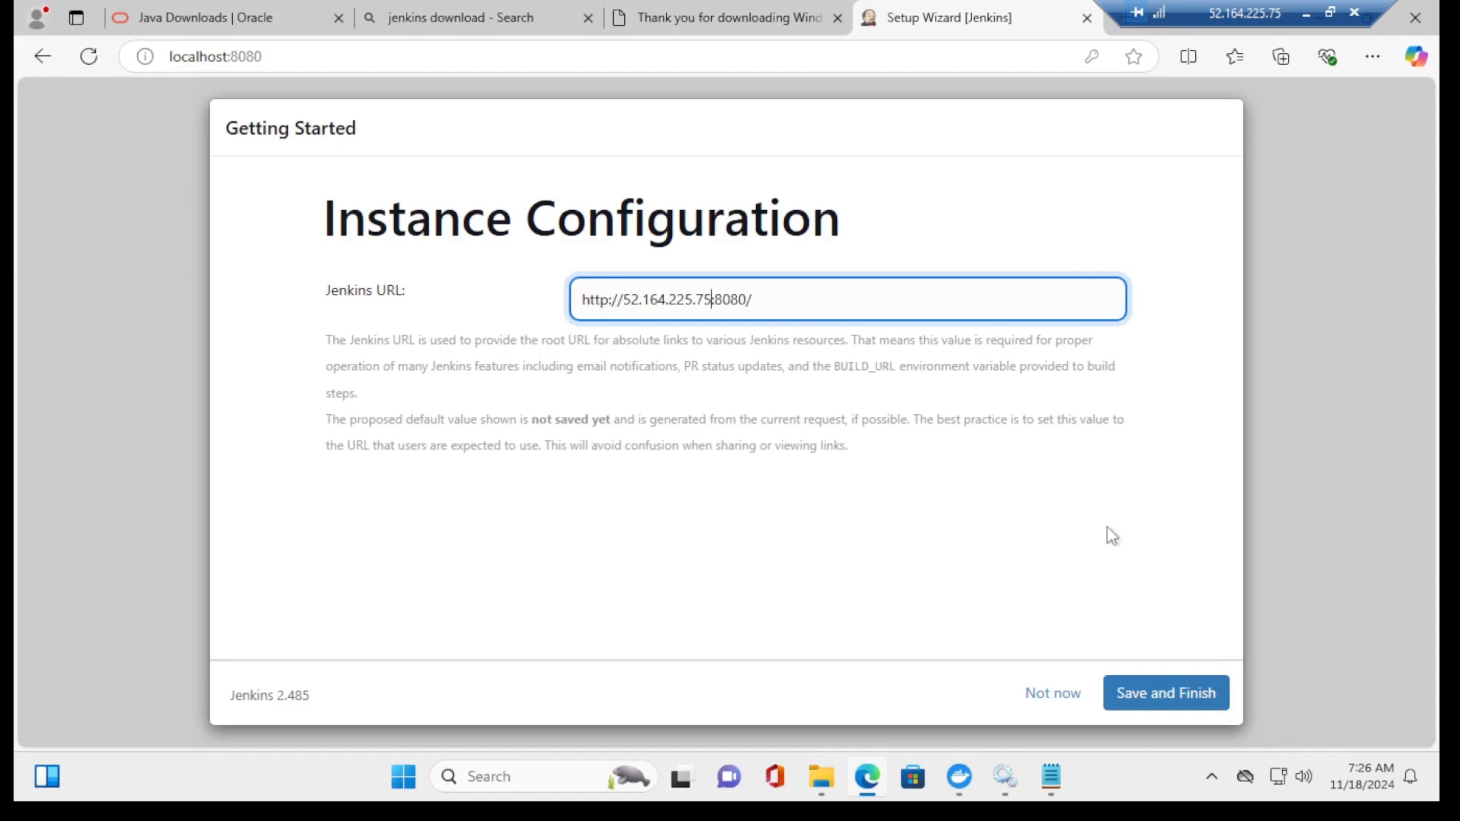
click(1147, 703)
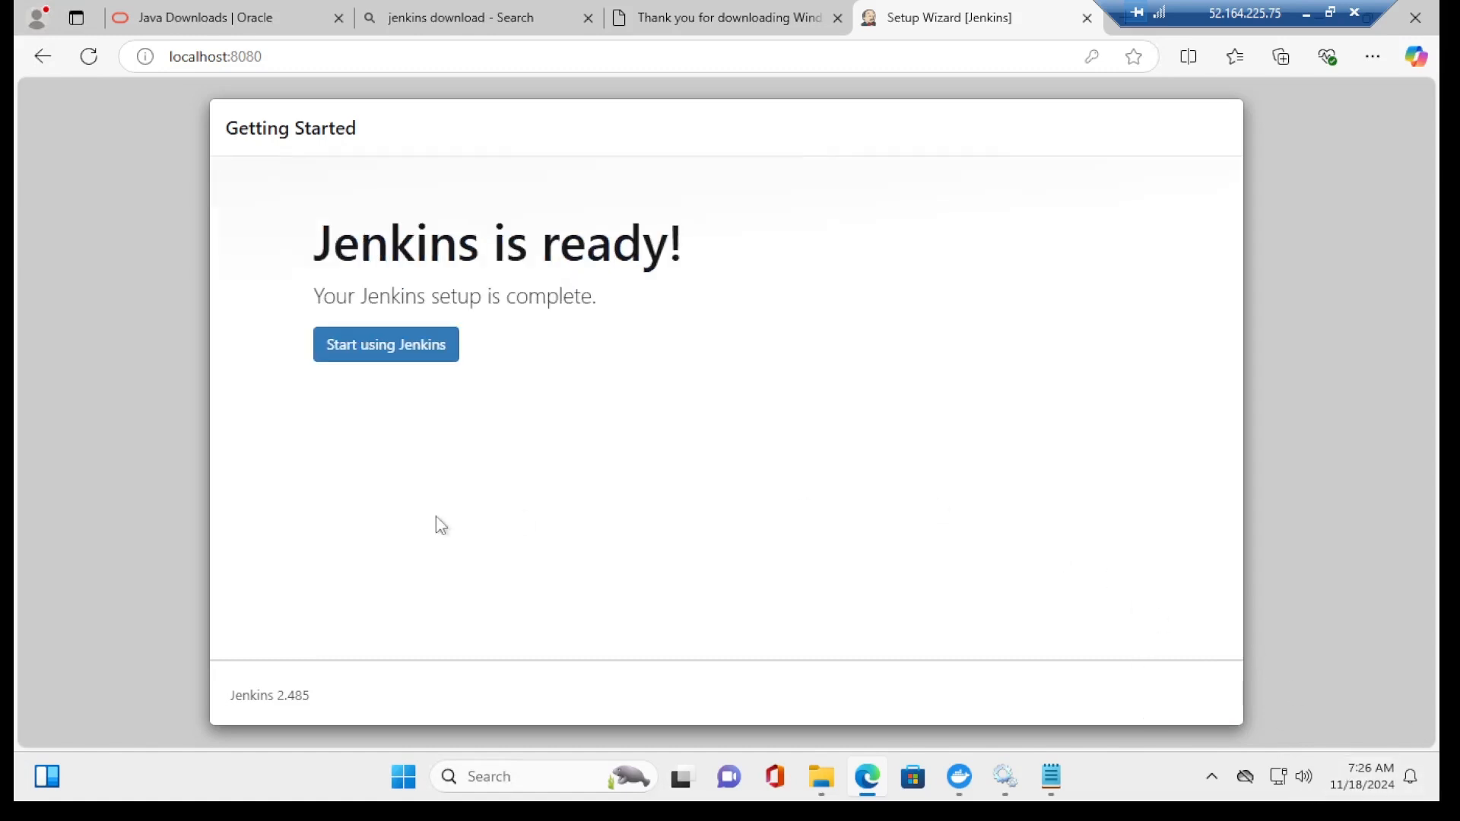
Step: Start a new item named azuretutorapp with Freestyle project as its type
click(392, 347)
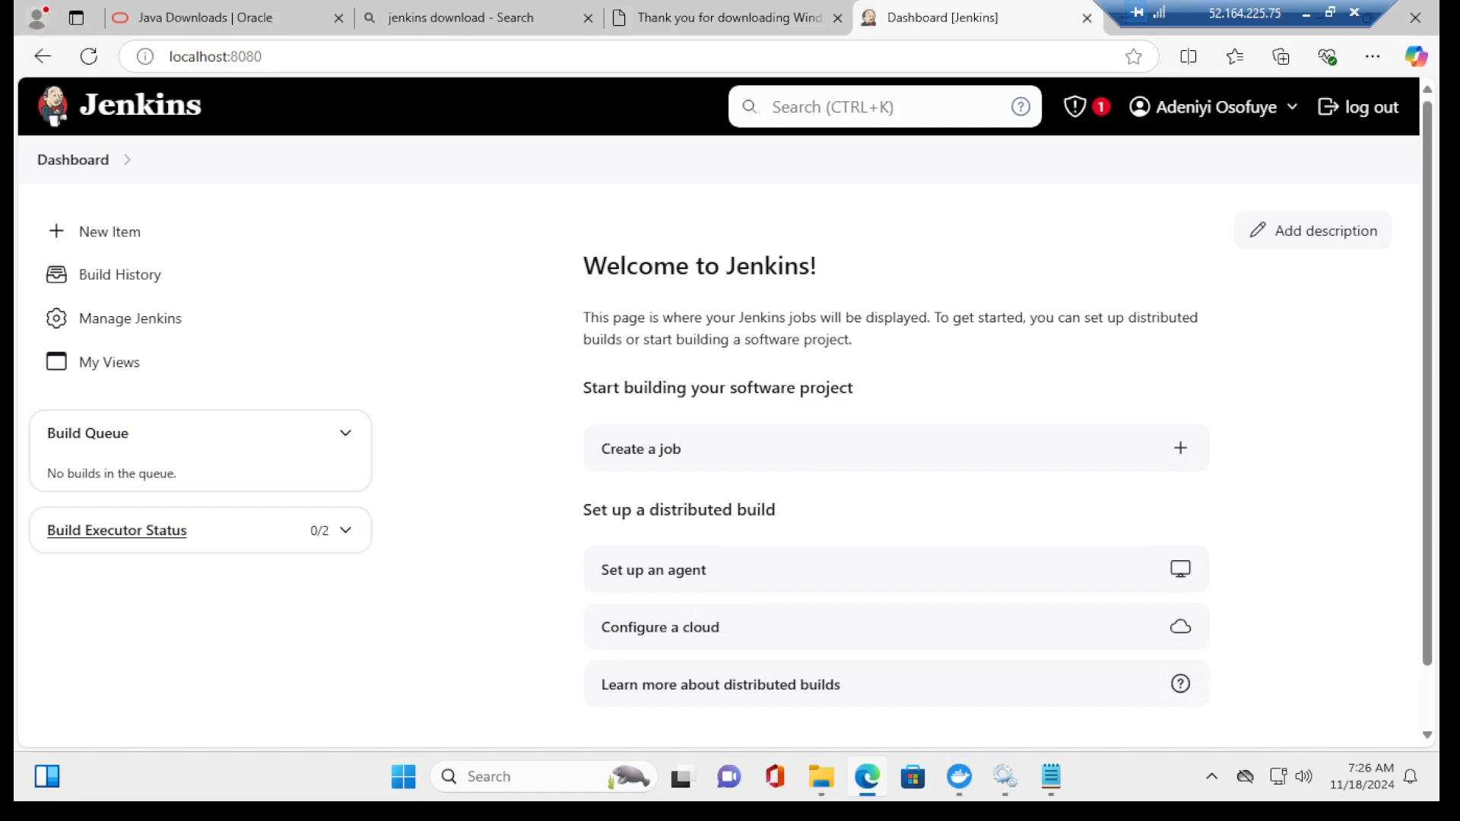
click(638, 452)
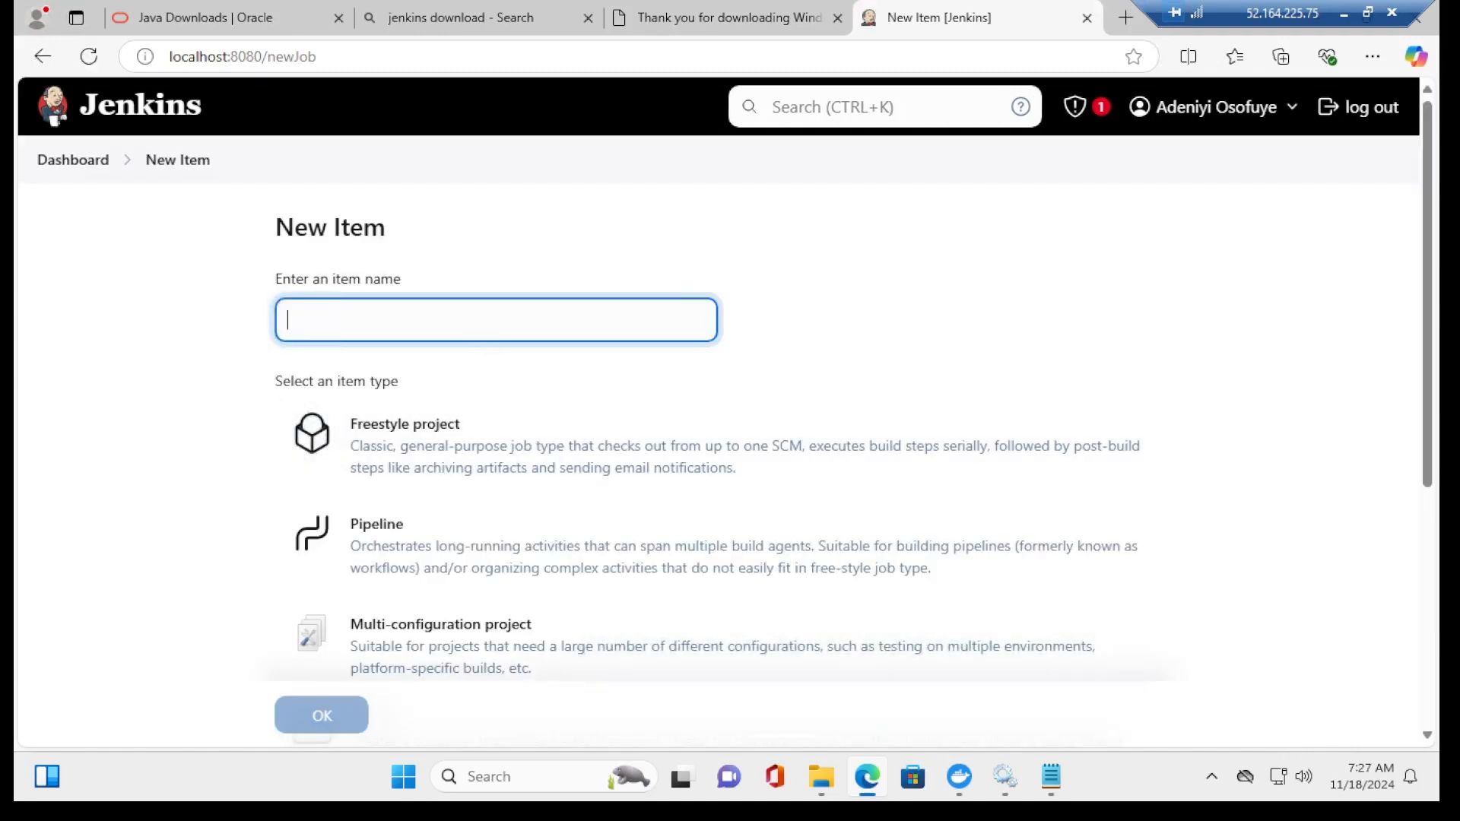
text(azuretutorapp)
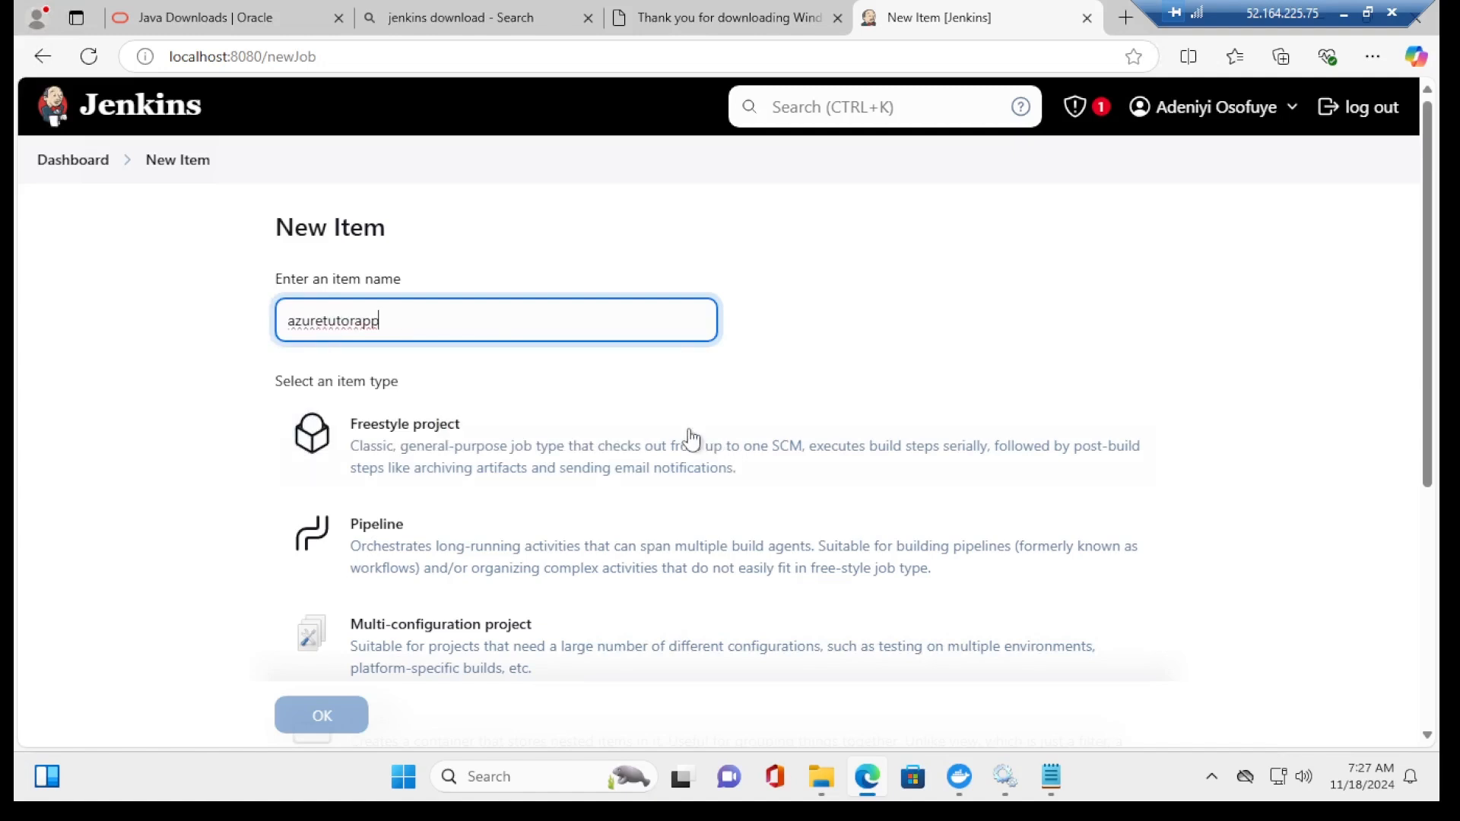
click(369, 426)
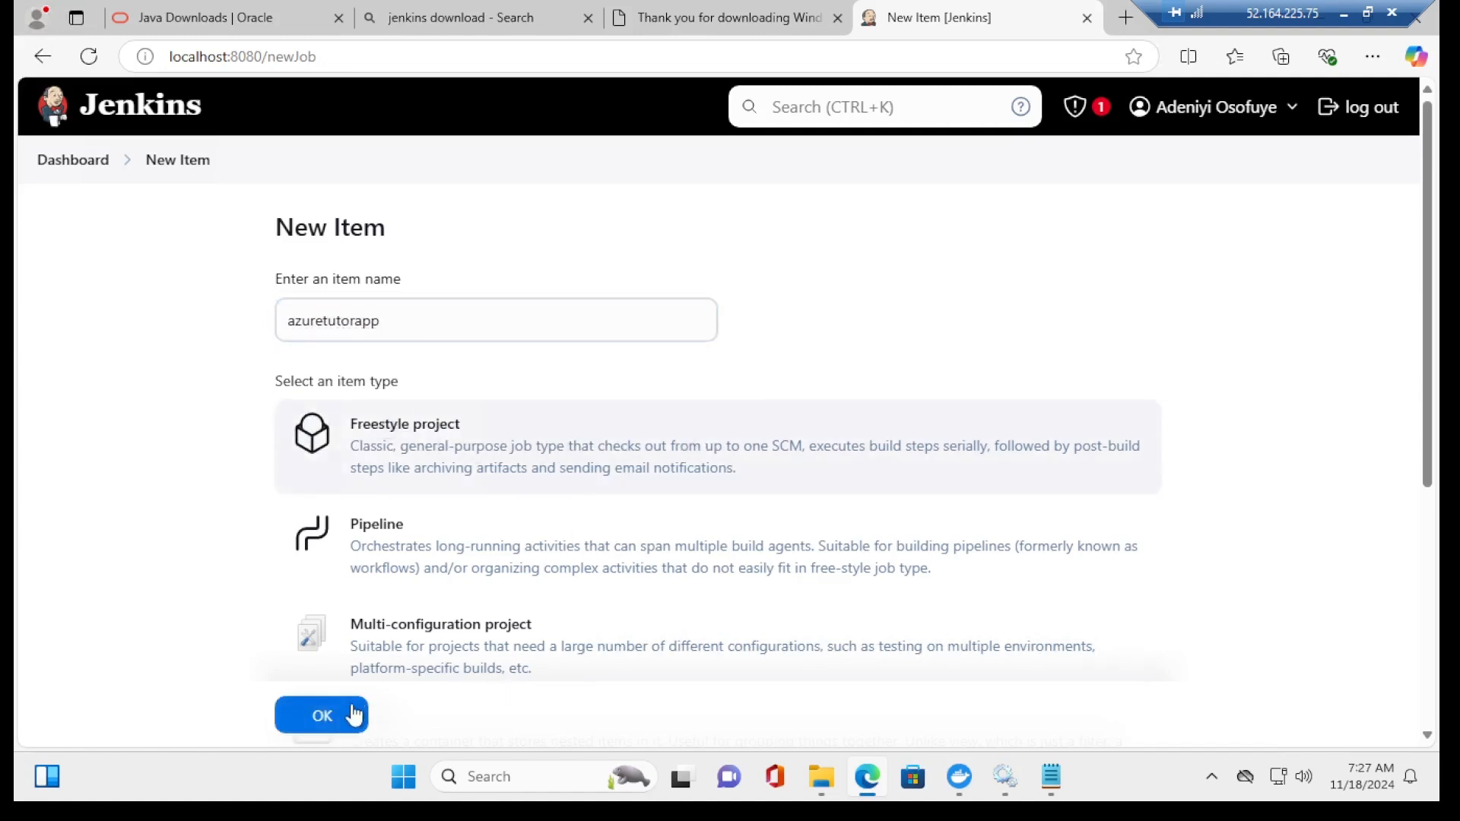
click(335, 718)
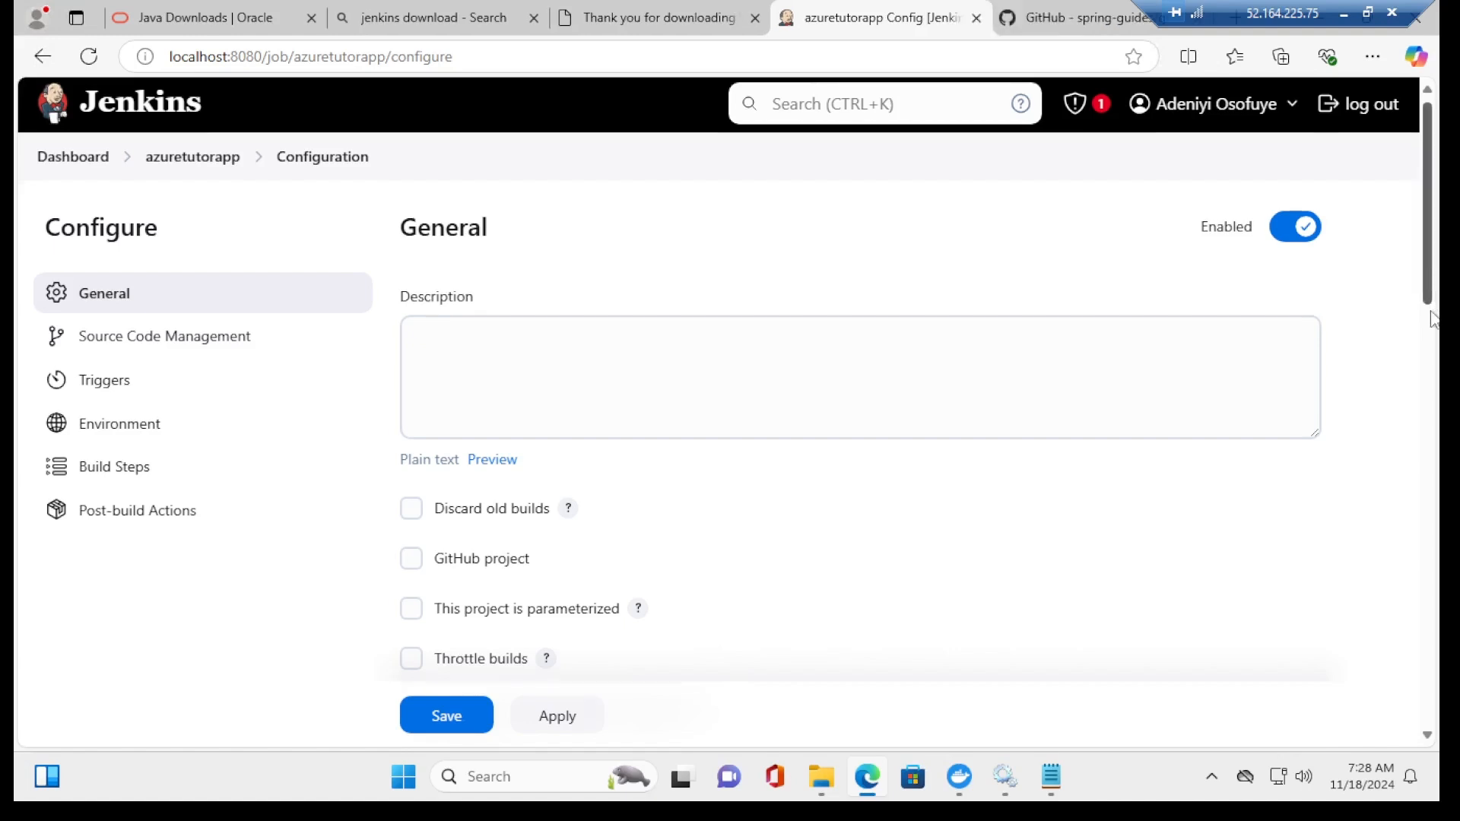
scroll(1433, 370, down, 3)
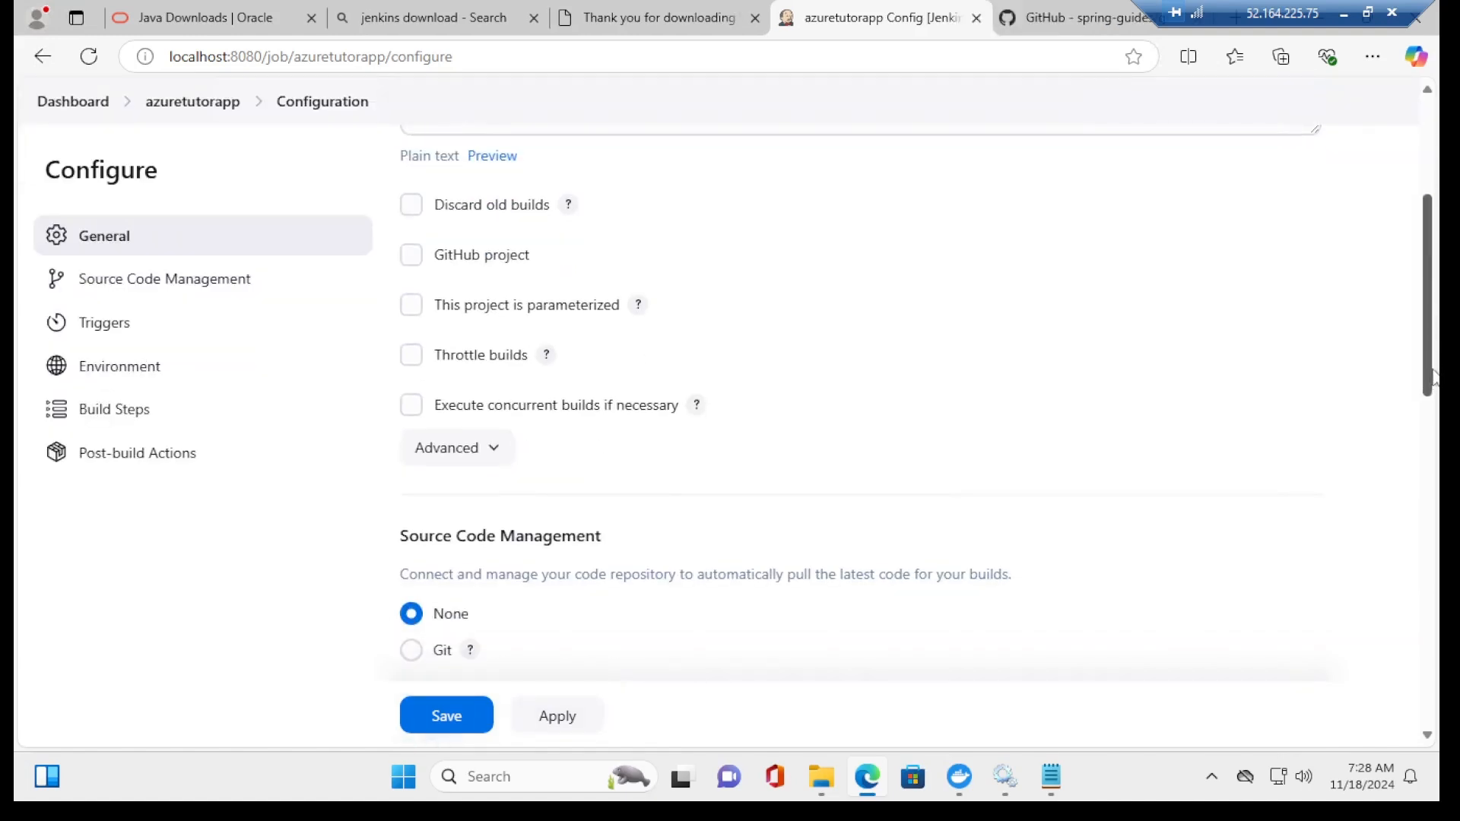
click(412, 637)
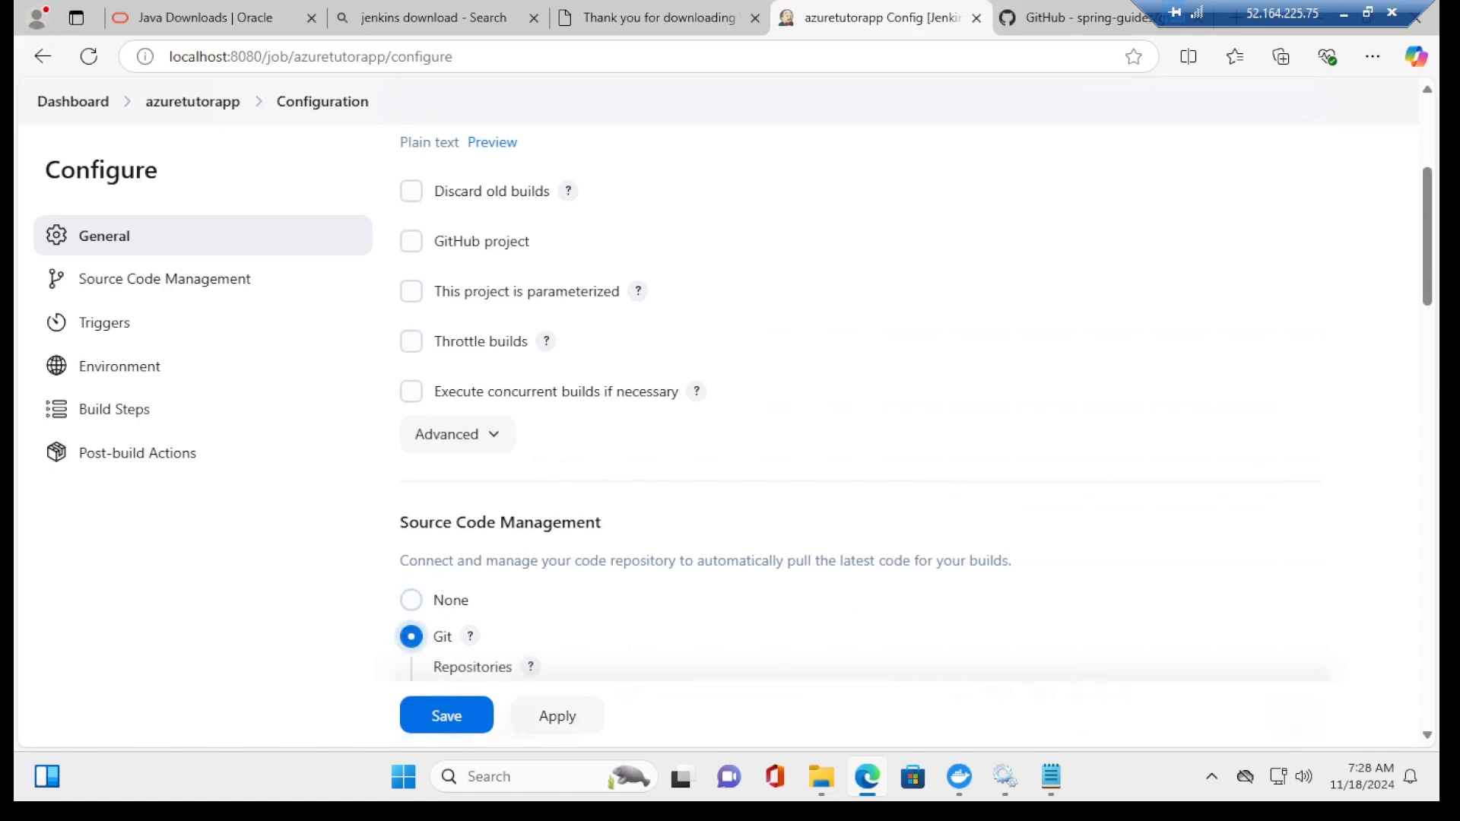
scroll(1427, 337, down, 2)
scroll(1426, 337, down, 4)
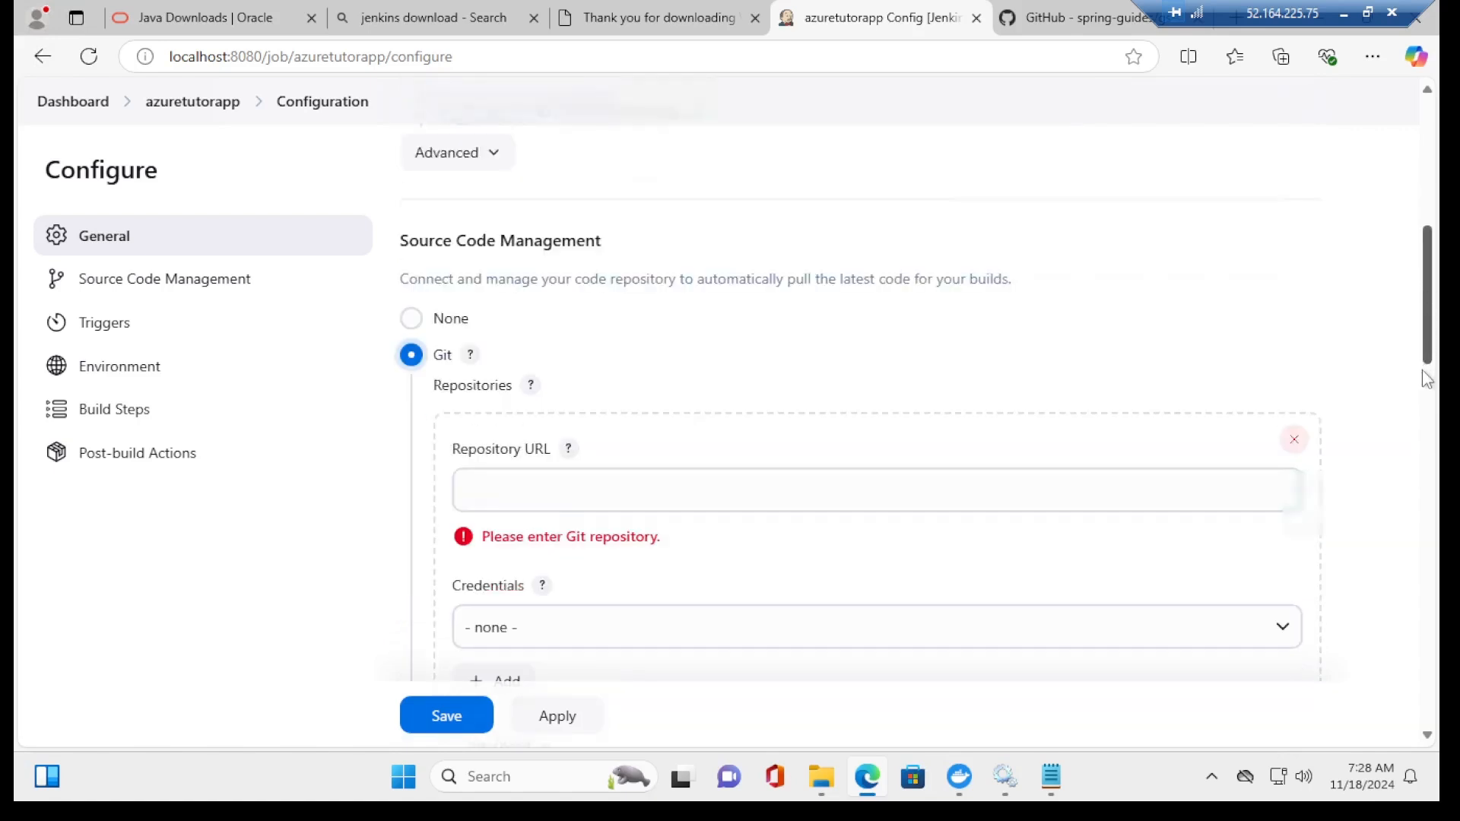
click(877, 340)
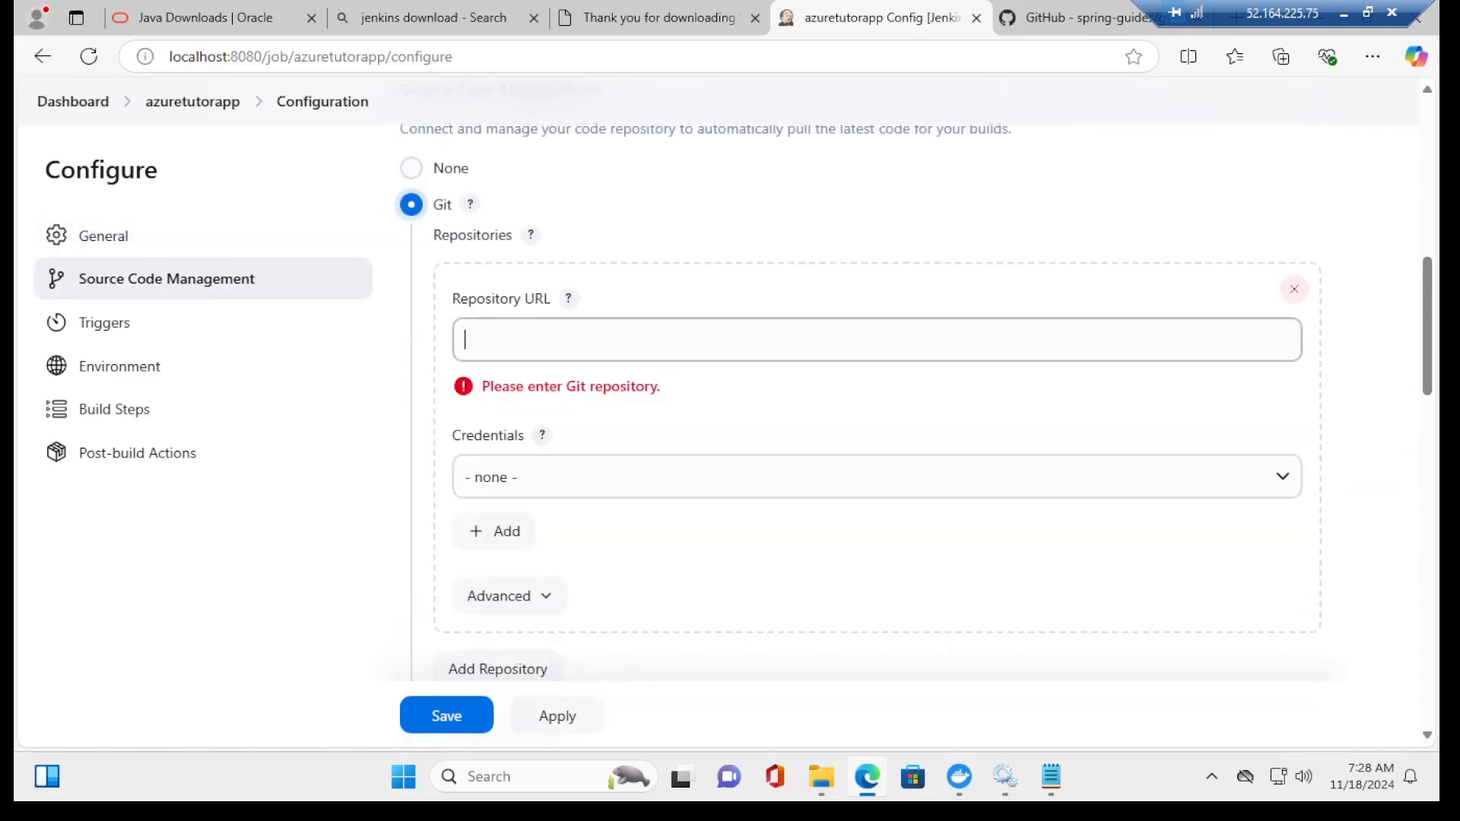
text(https://github.com/spring-guides/gs-spring-boot.git)
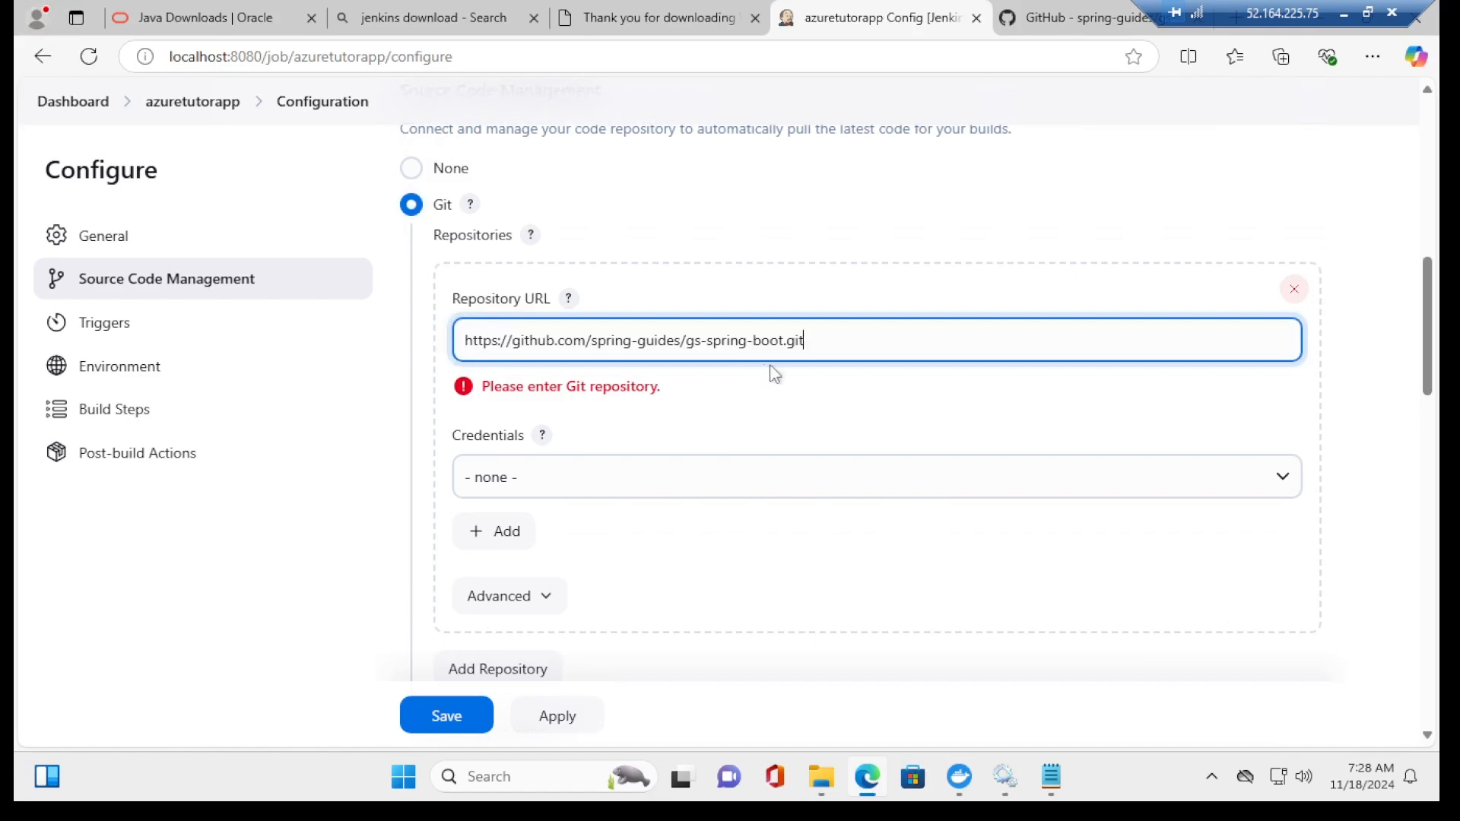
click(1248, 369)
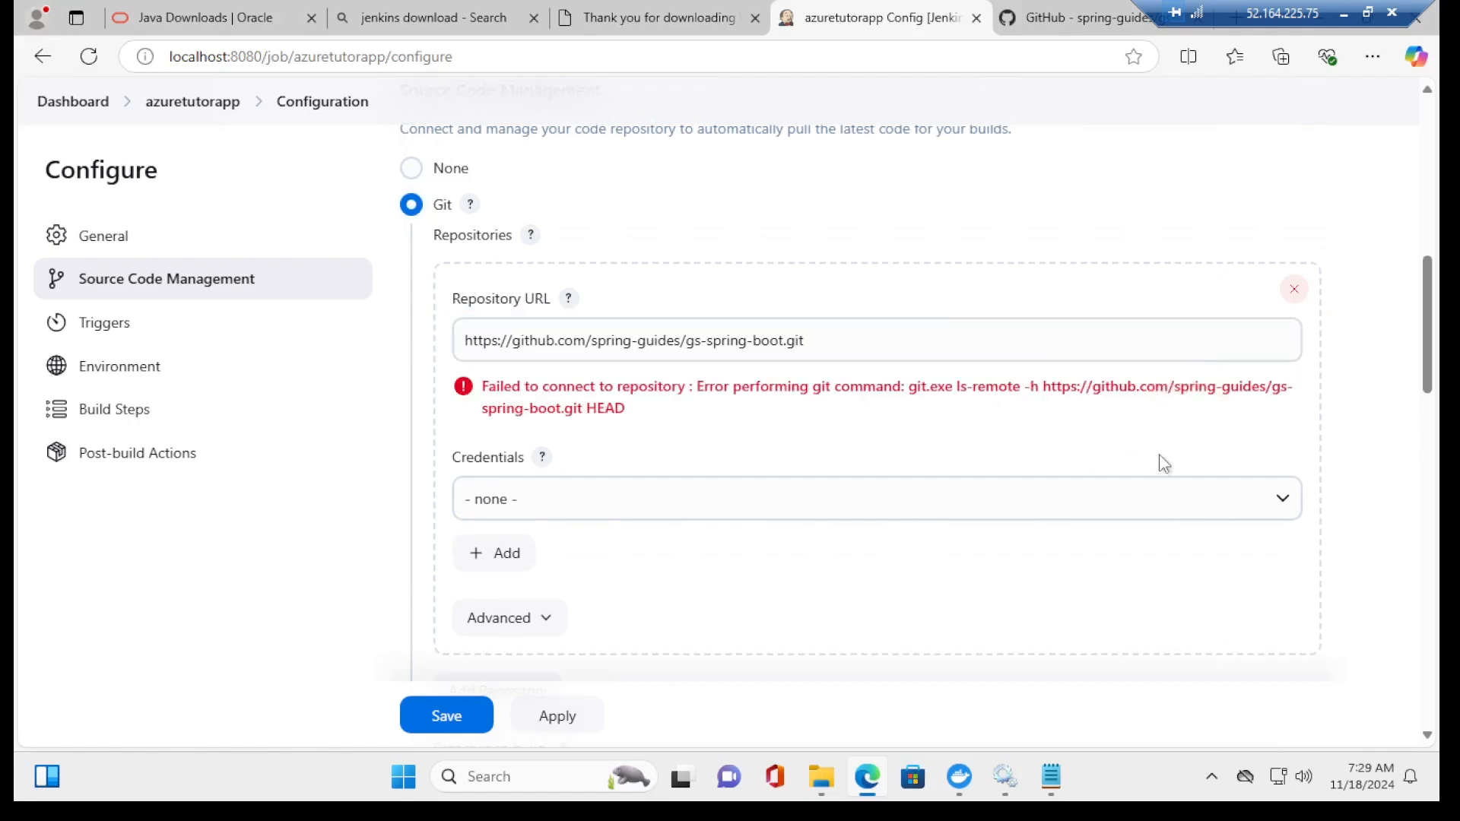
click(1238, 17)
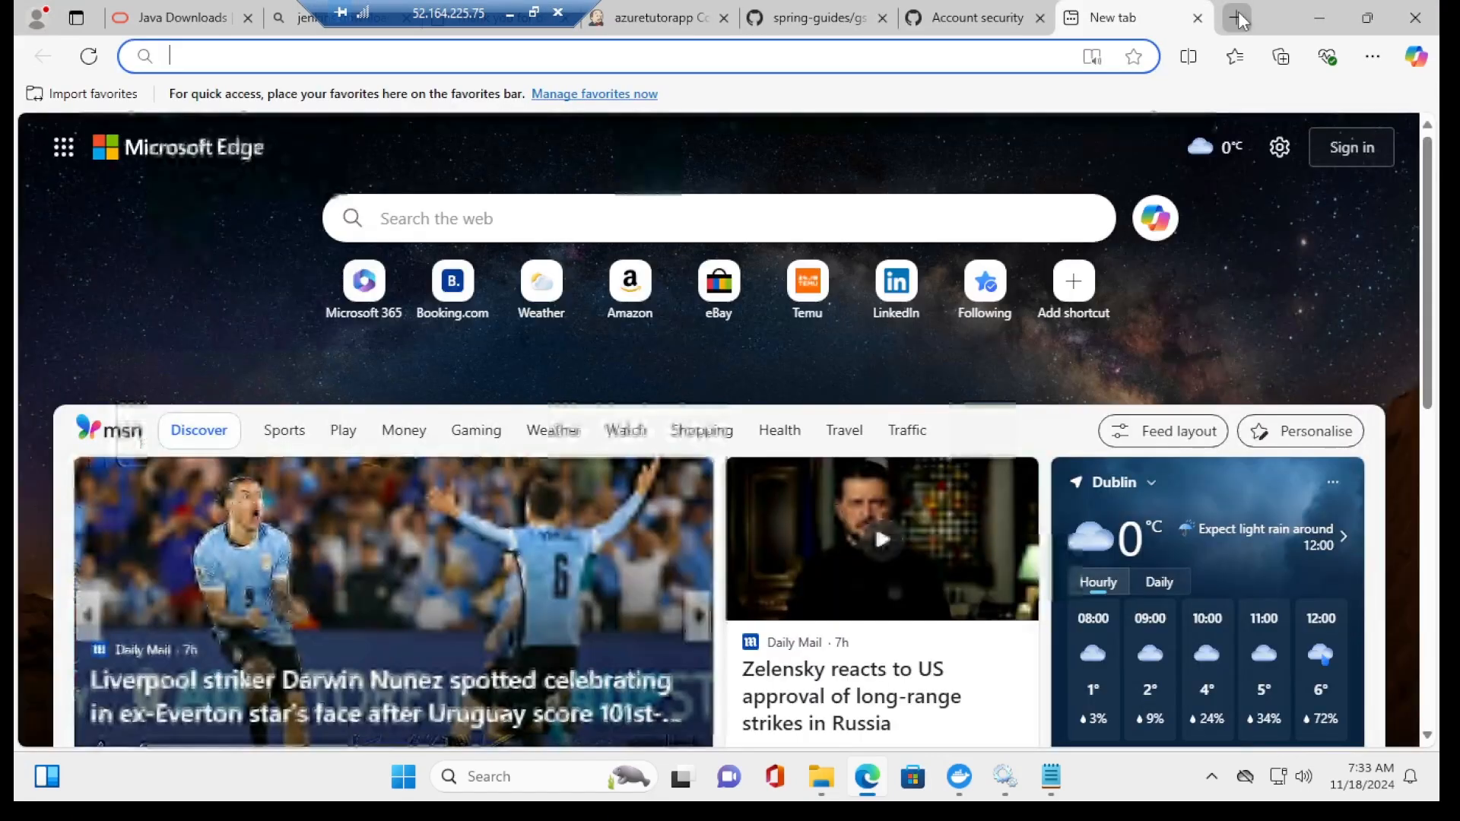
Step: Search 'git download' and download the 64-bit Git for Windows installer from git-scm.com
text(git download)
key(Return)
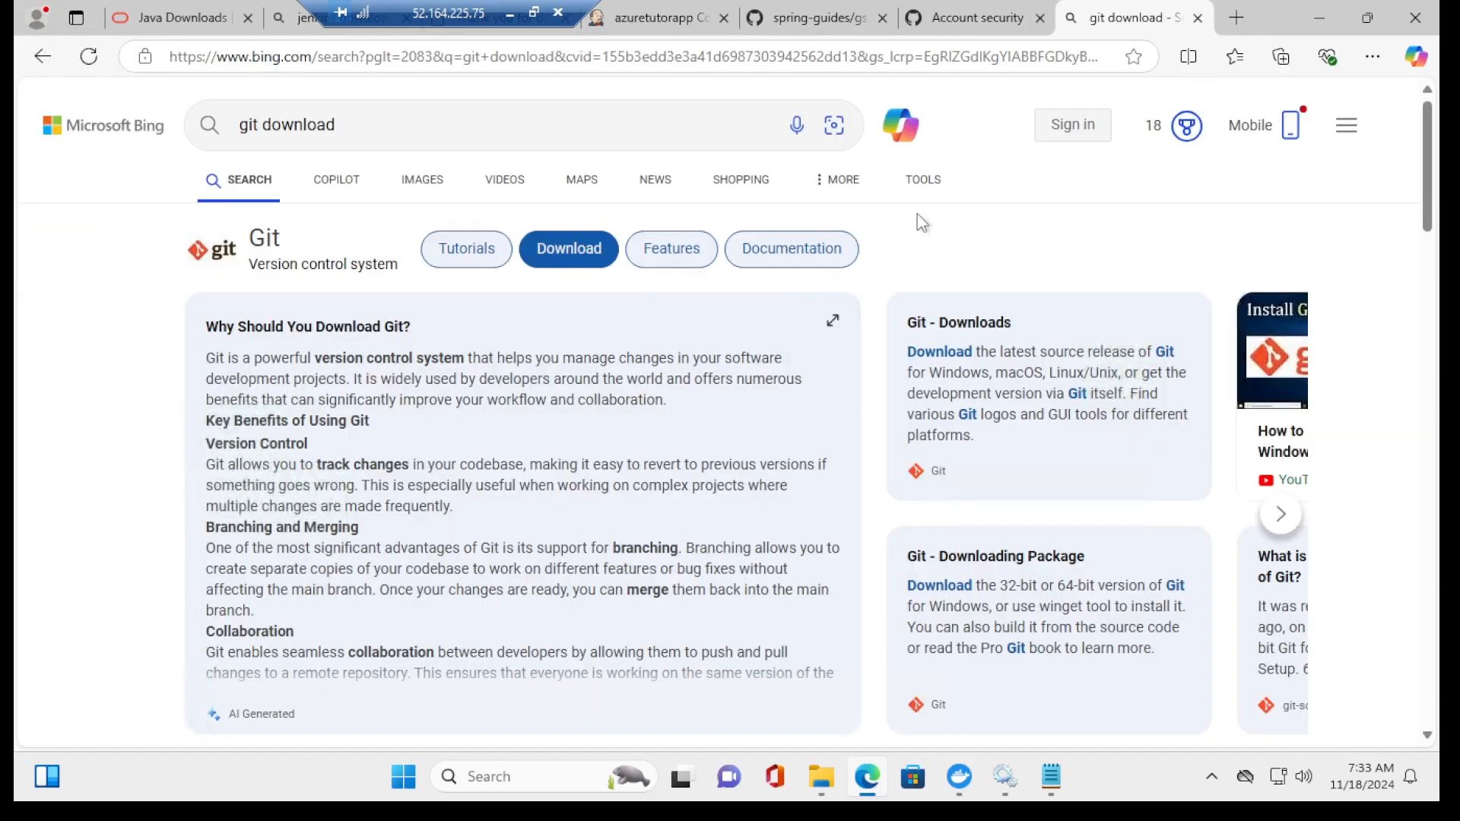
click(573, 255)
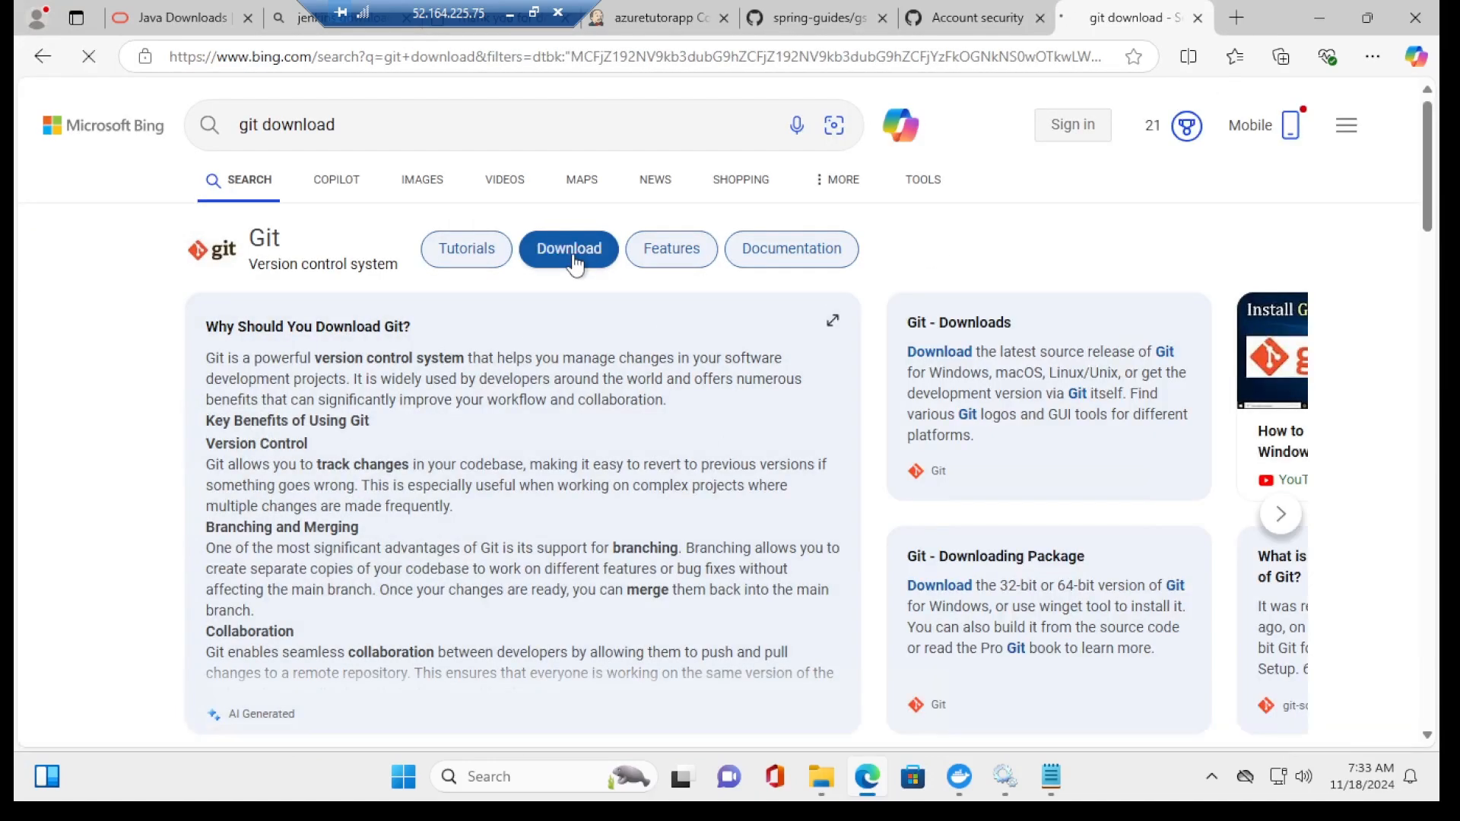
click(295, 683)
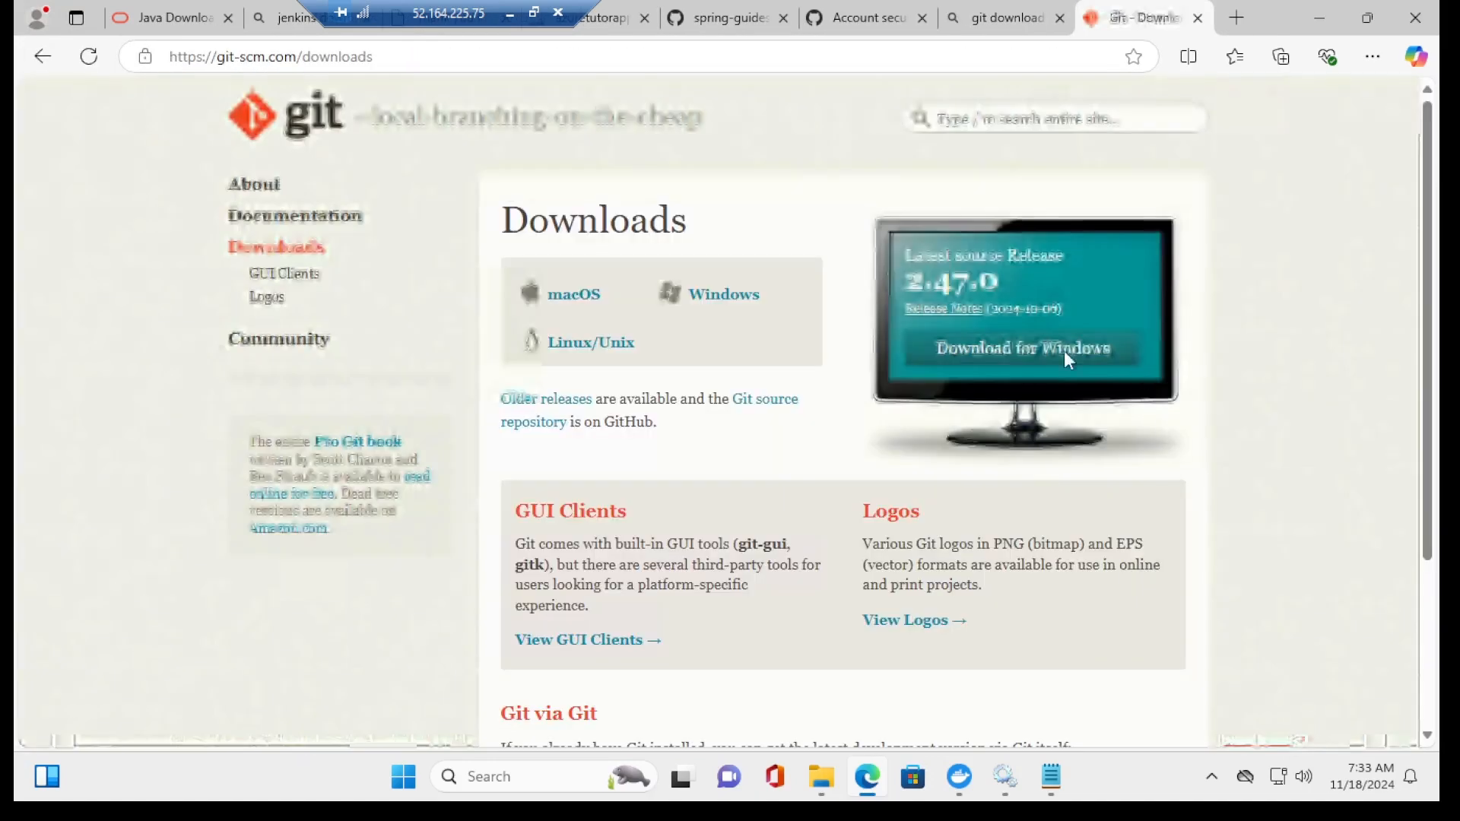
click(1067, 356)
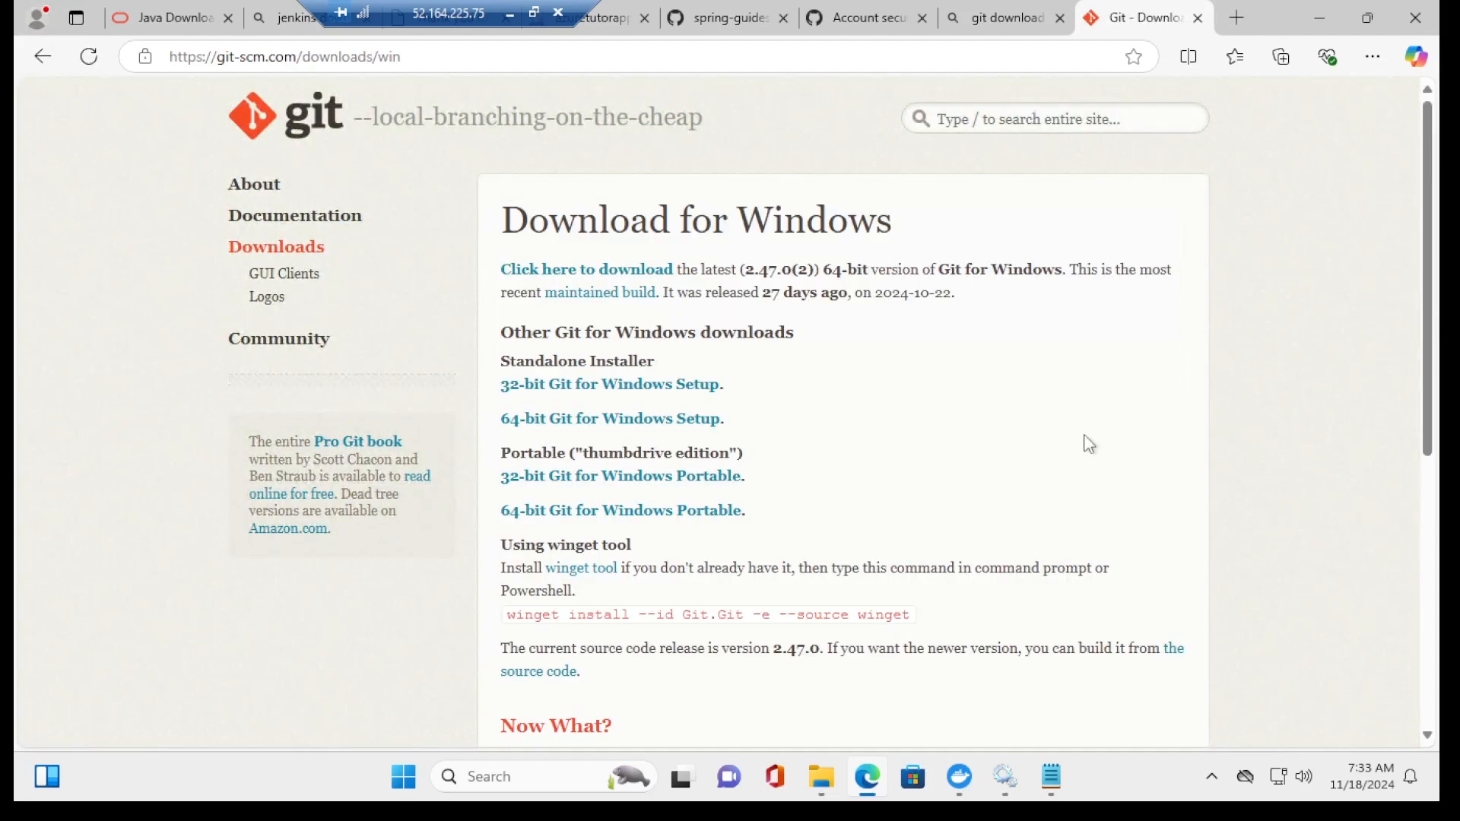
click(593, 271)
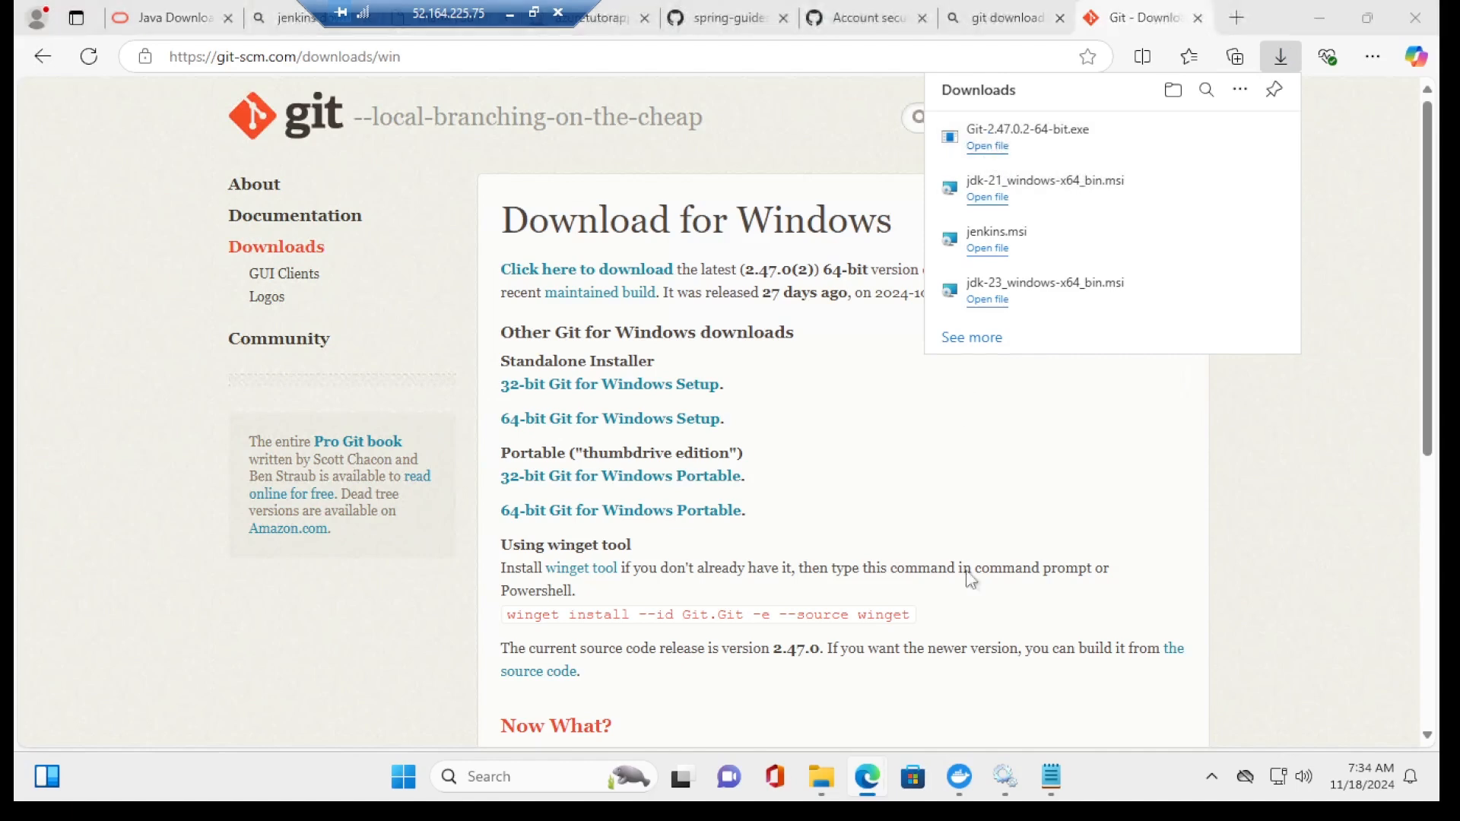
Step: Run Git-2.47.0.2-64-bit.exe, accept every default page, install, and close the installer
click(987, 146)
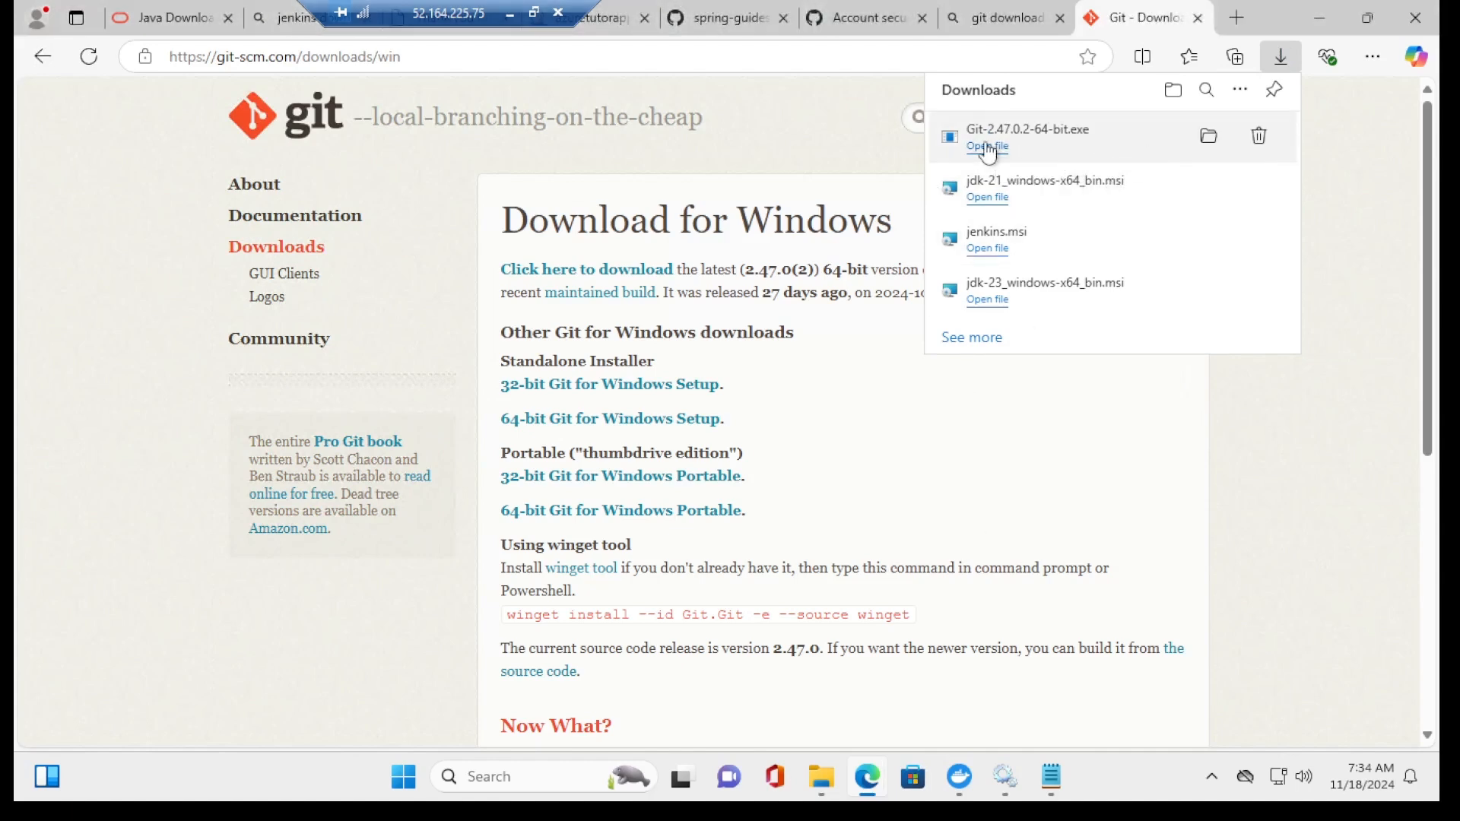
click(846, 552)
click(846, 552)
click(845, 552)
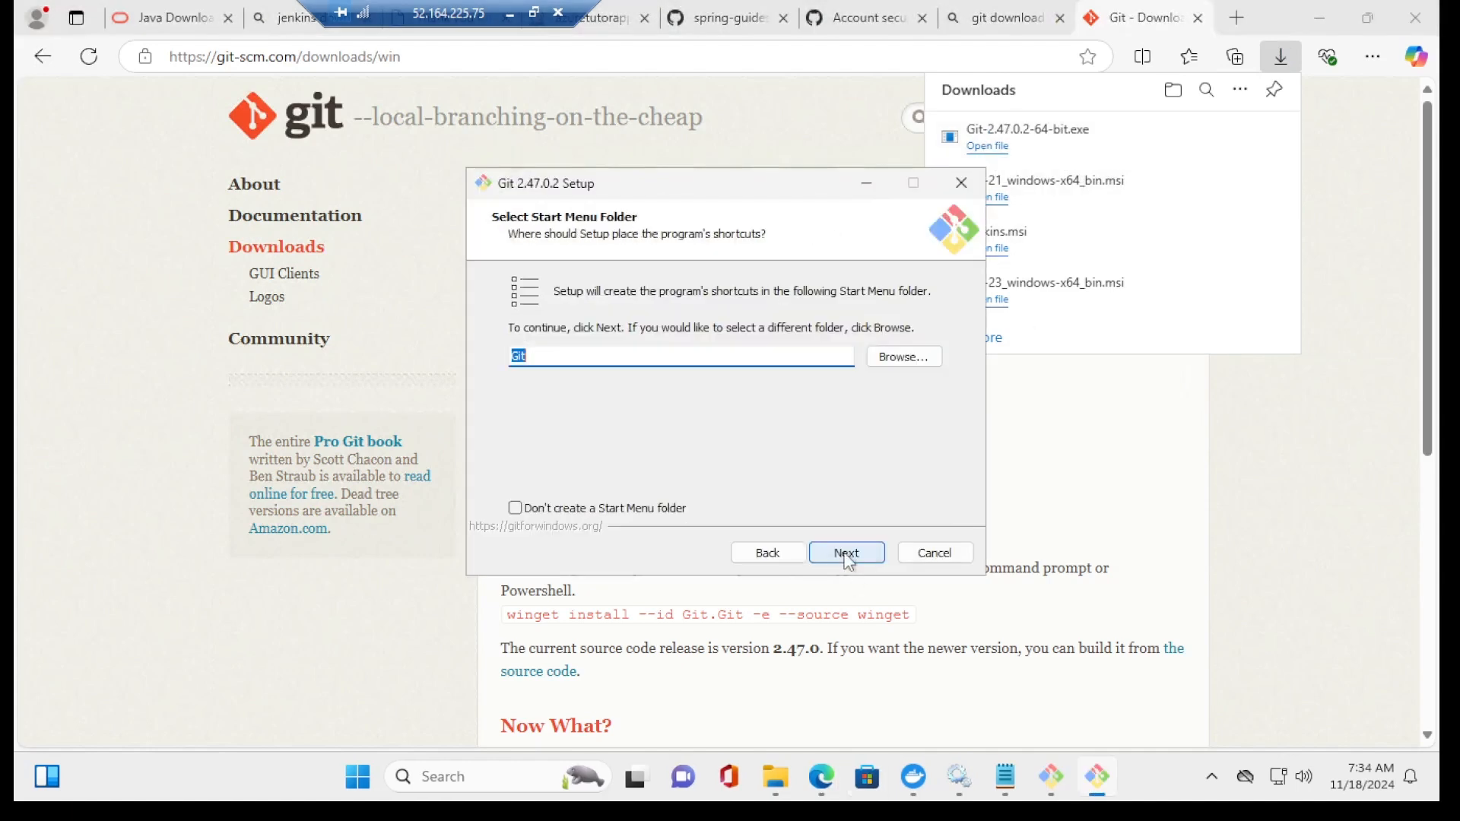
click(846, 553)
click(847, 552)
click(847, 552)
click(846, 553)
click(847, 553)
click(846, 553)
click(846, 553)
click(846, 553)
click(846, 552)
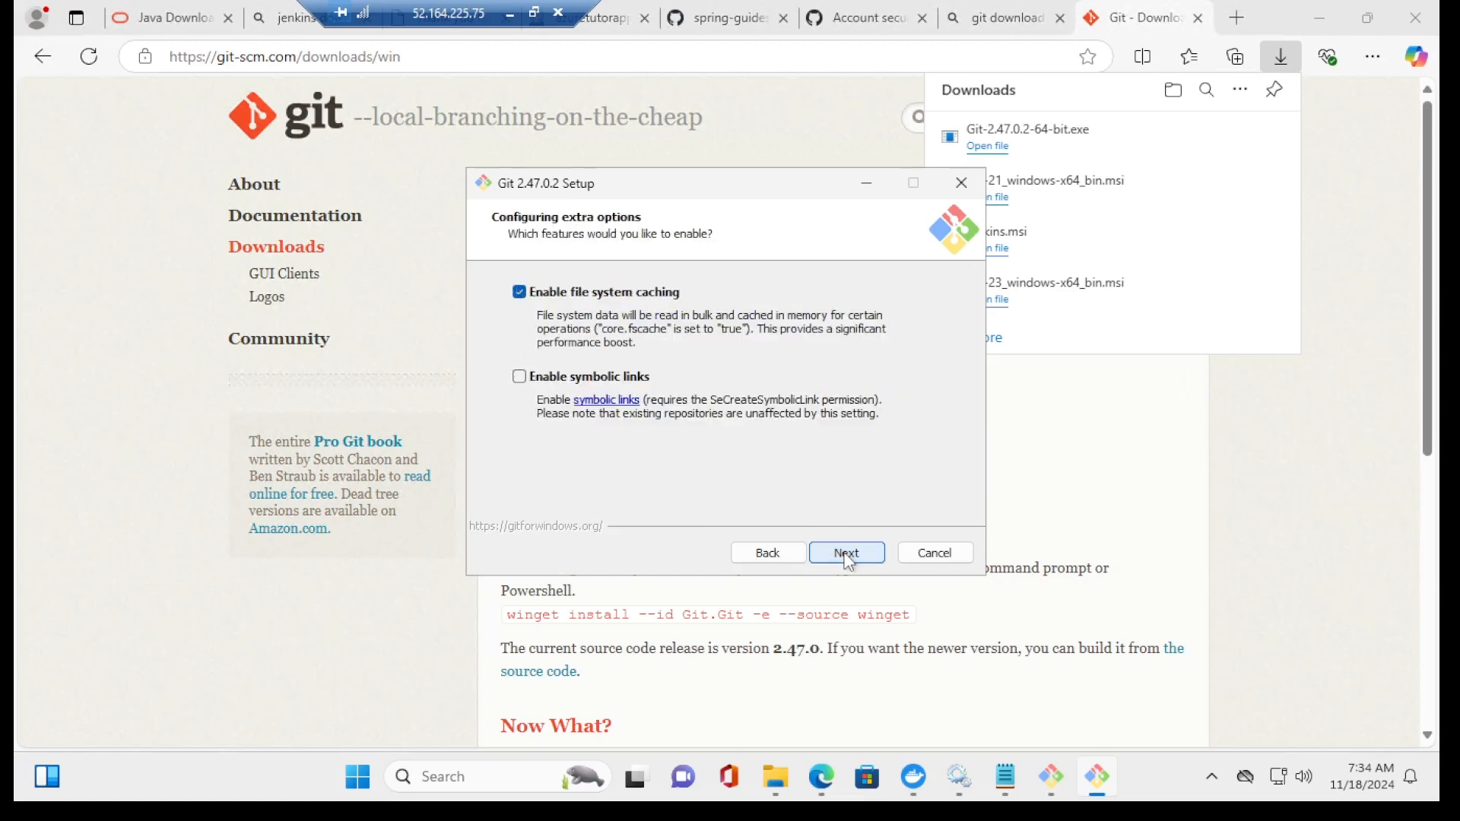
click(847, 553)
click(847, 553)
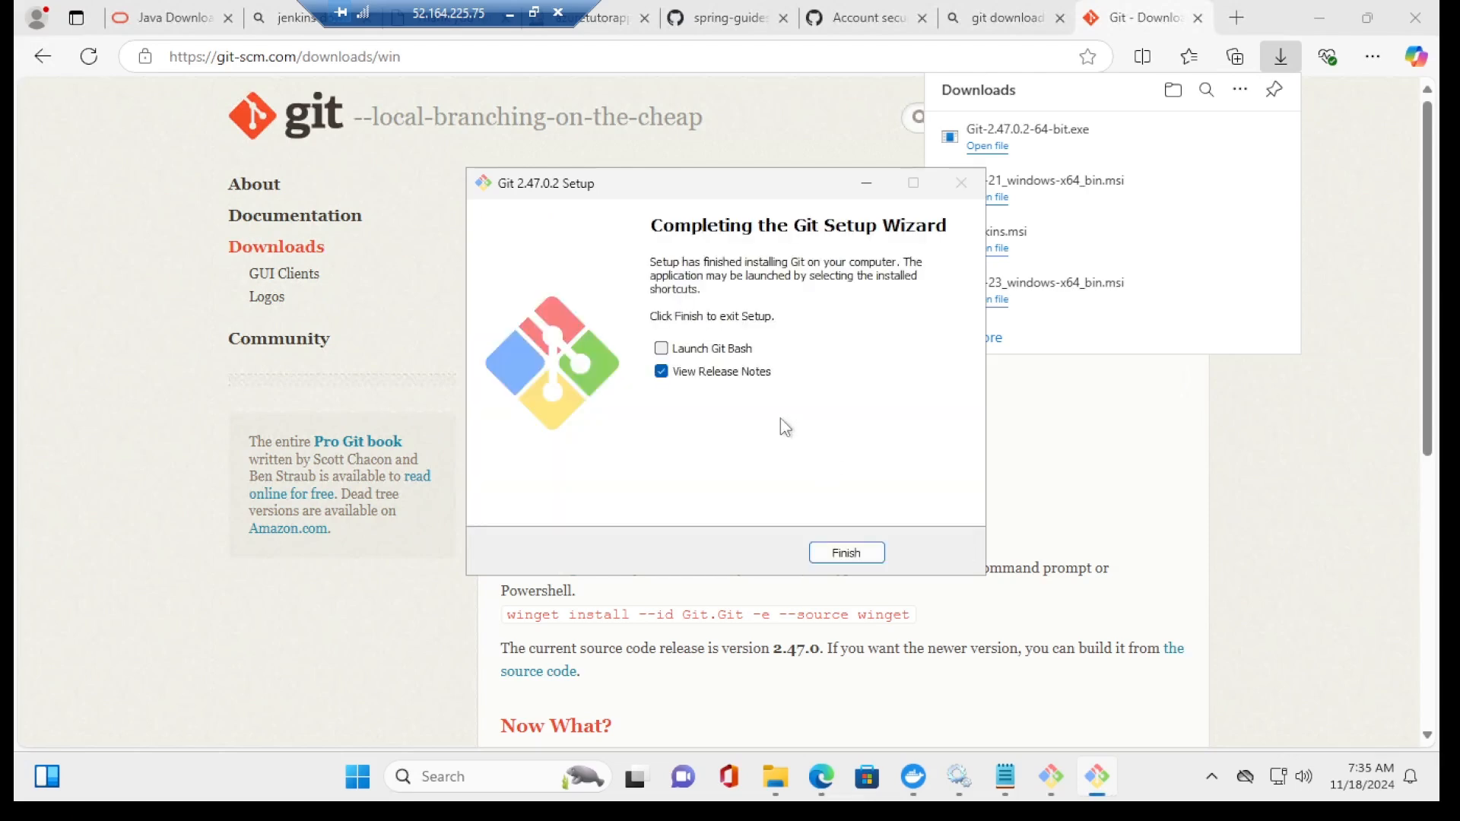
click(871, 552)
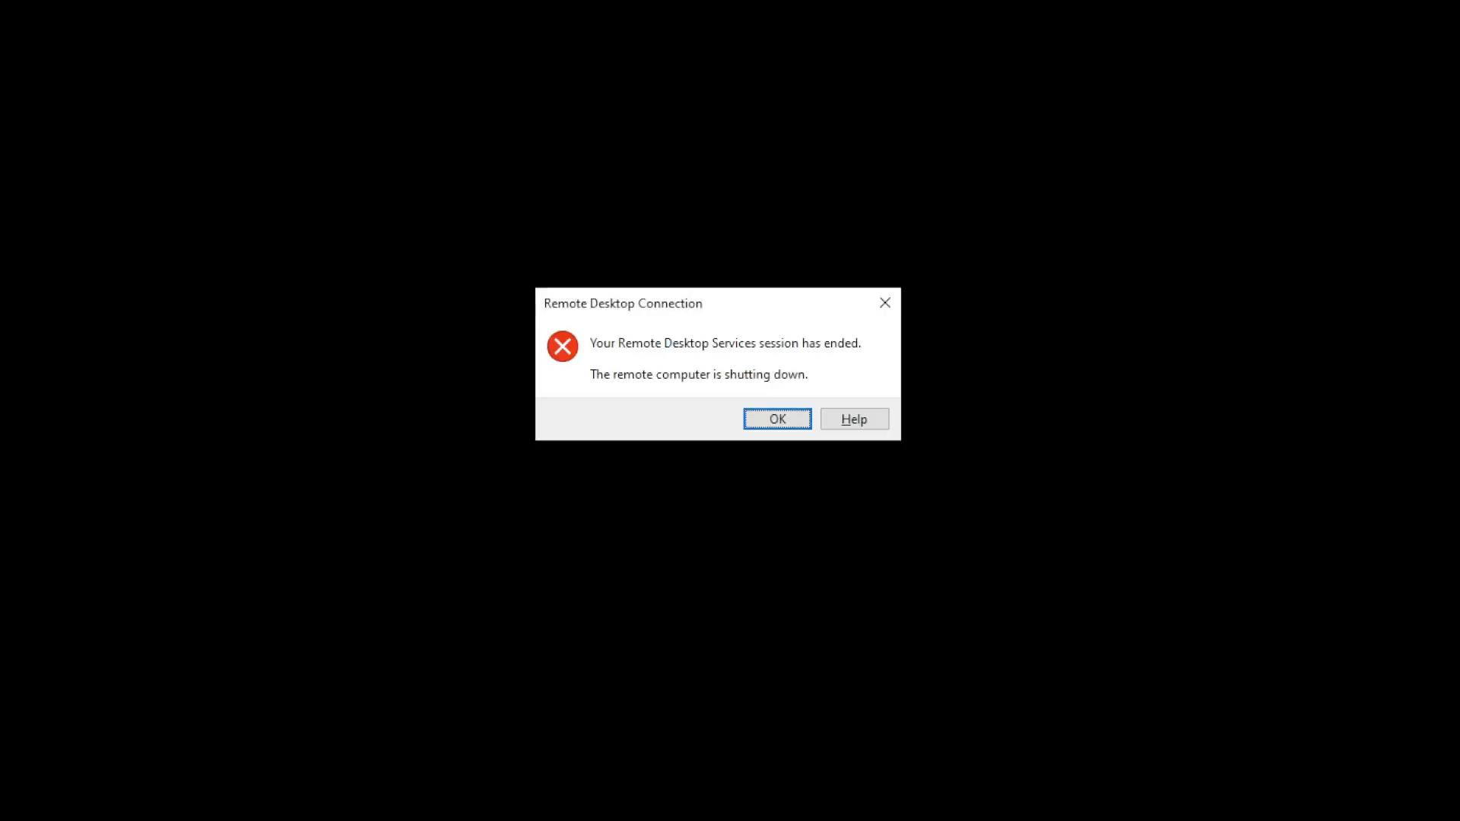
Step: Acknowledge the ended remote session and sign back in with the Jenkins username and password
click(771, 419)
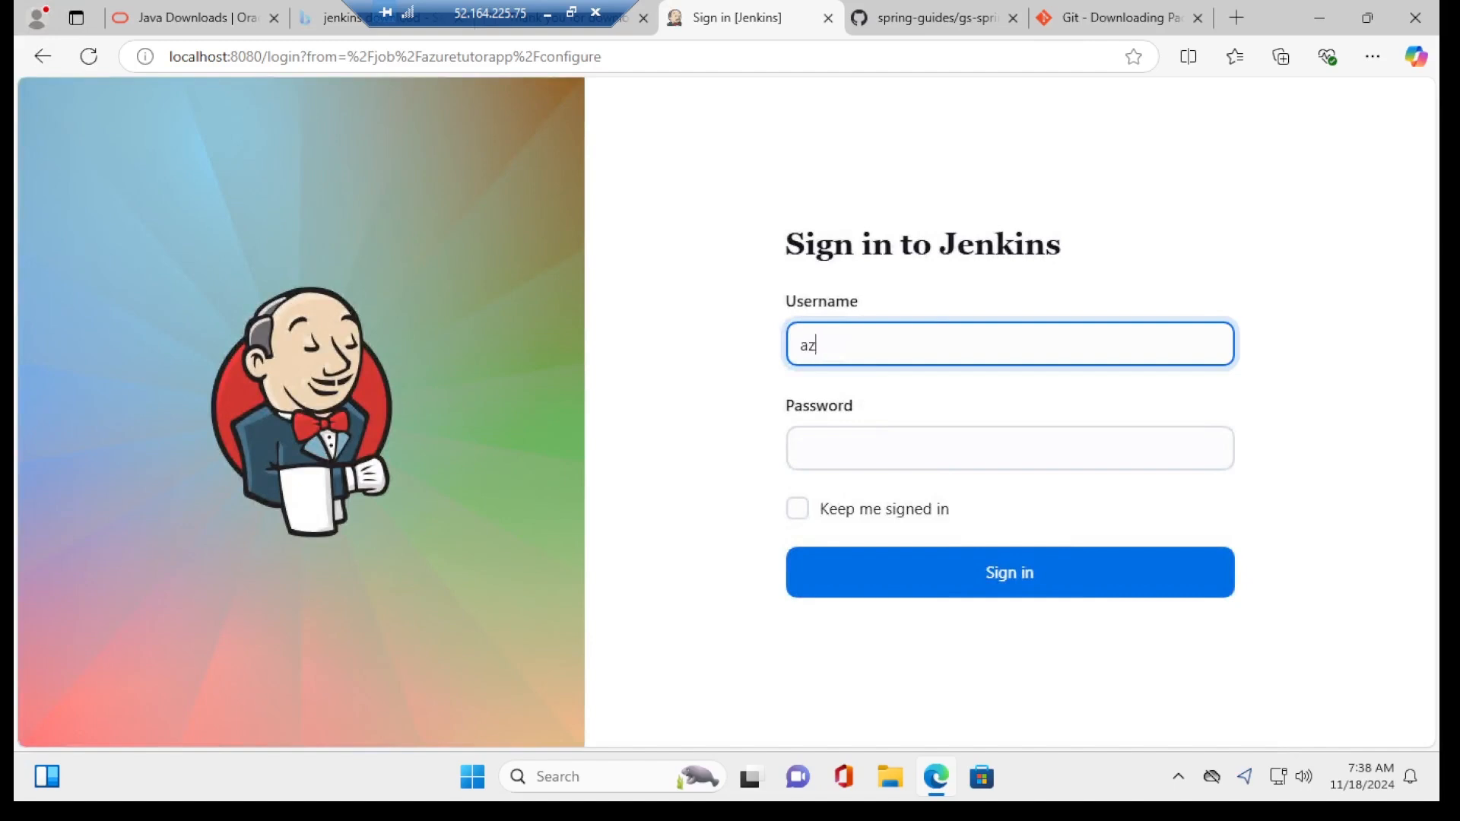
text(tutor)
key(Tab)
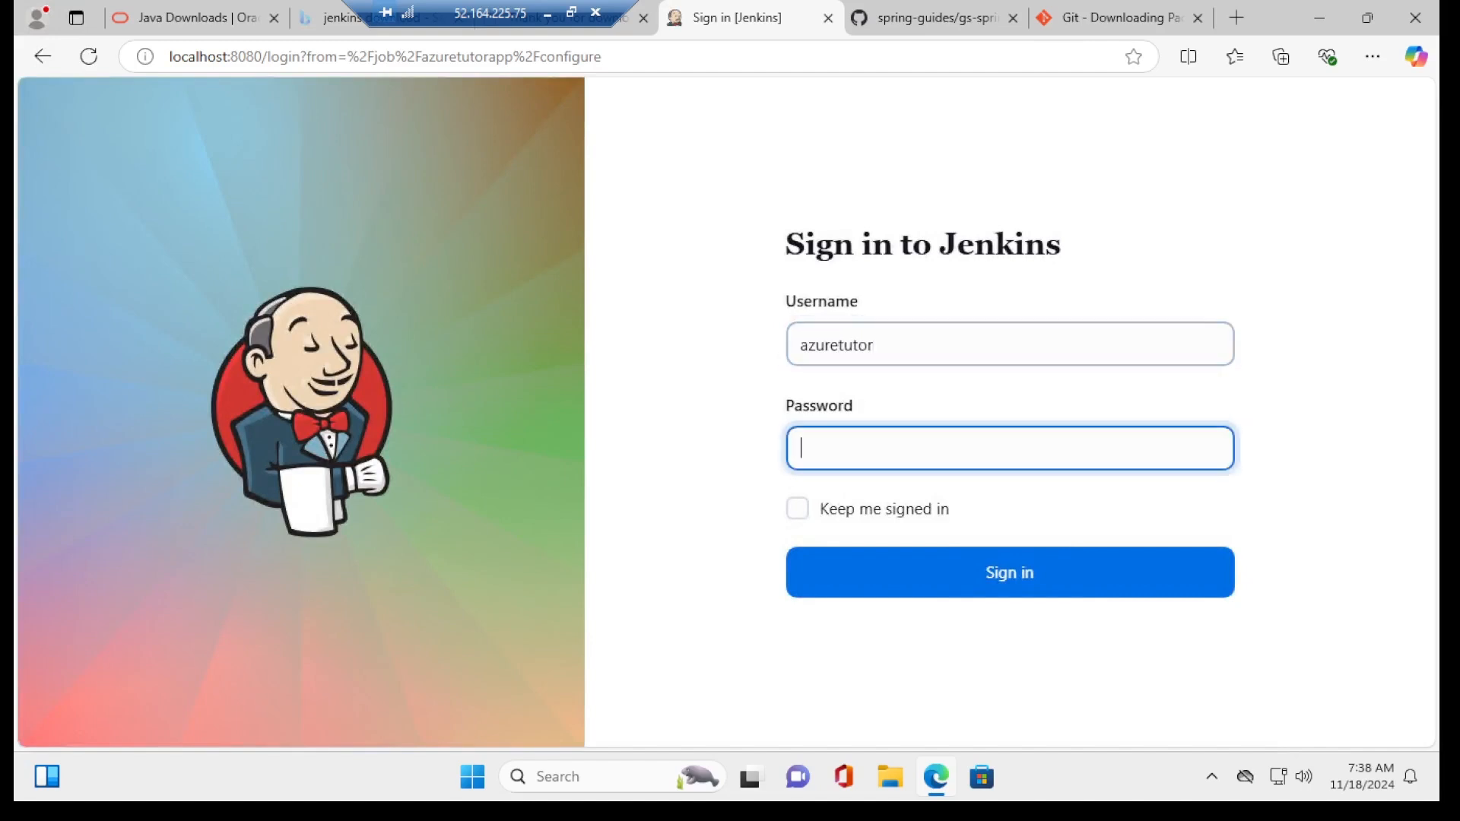
text(********)
key(Return)
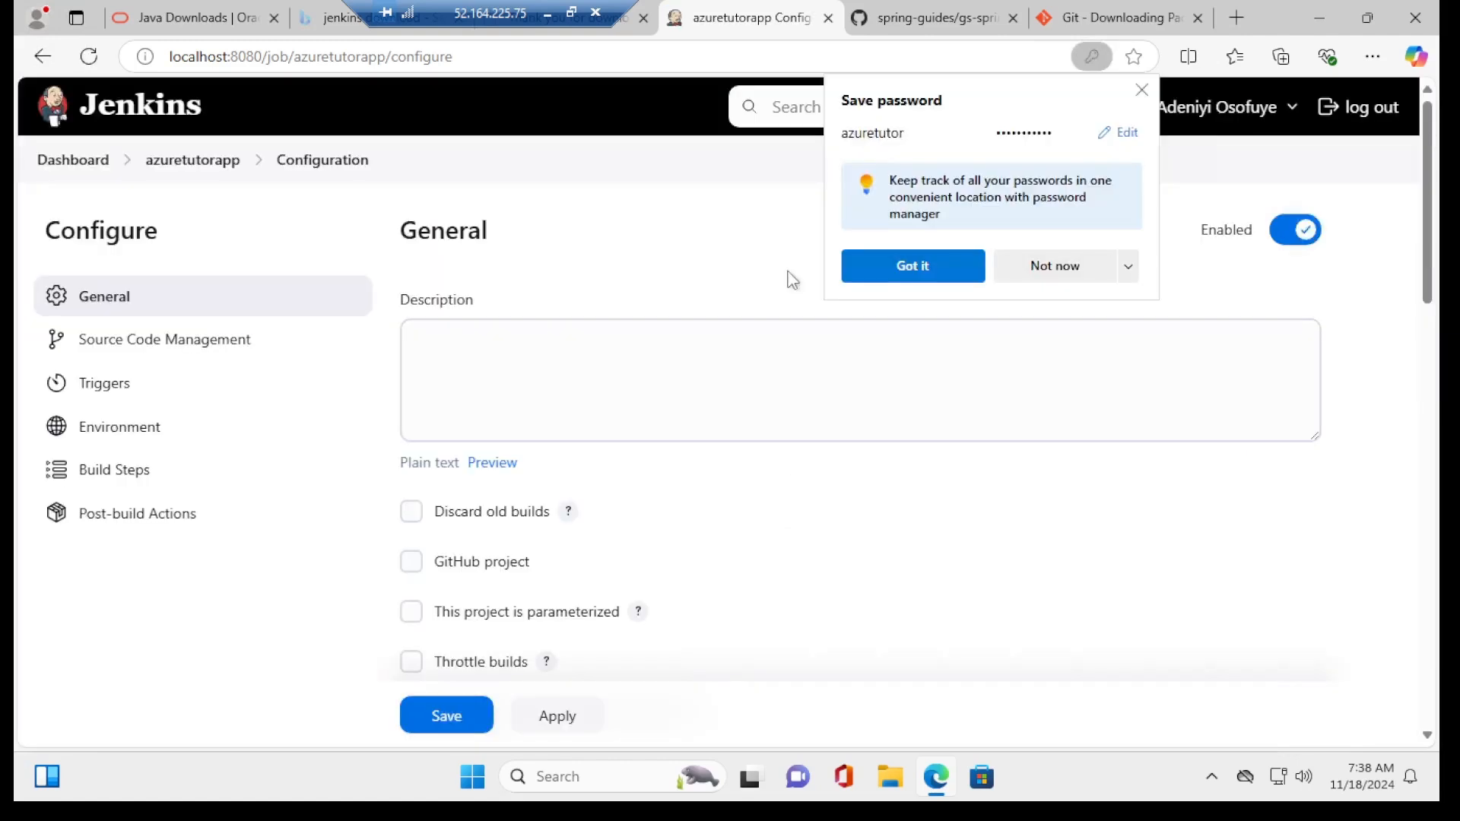
Step: Select Git and paste the gs-spring-boot HTTPS clone URL copied from GitHub
click(1142, 90)
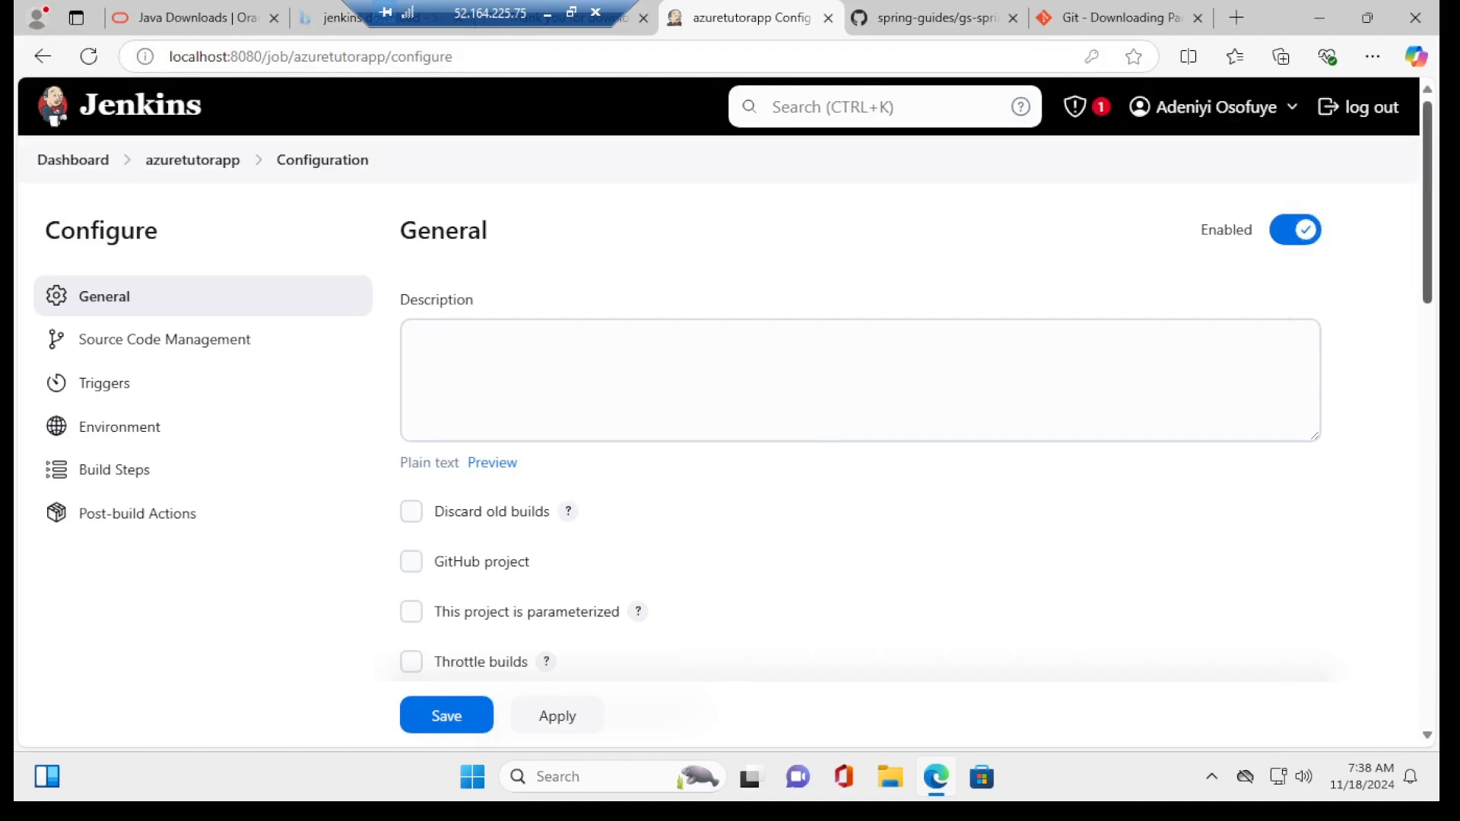
scroll(1412, 419, down, 7)
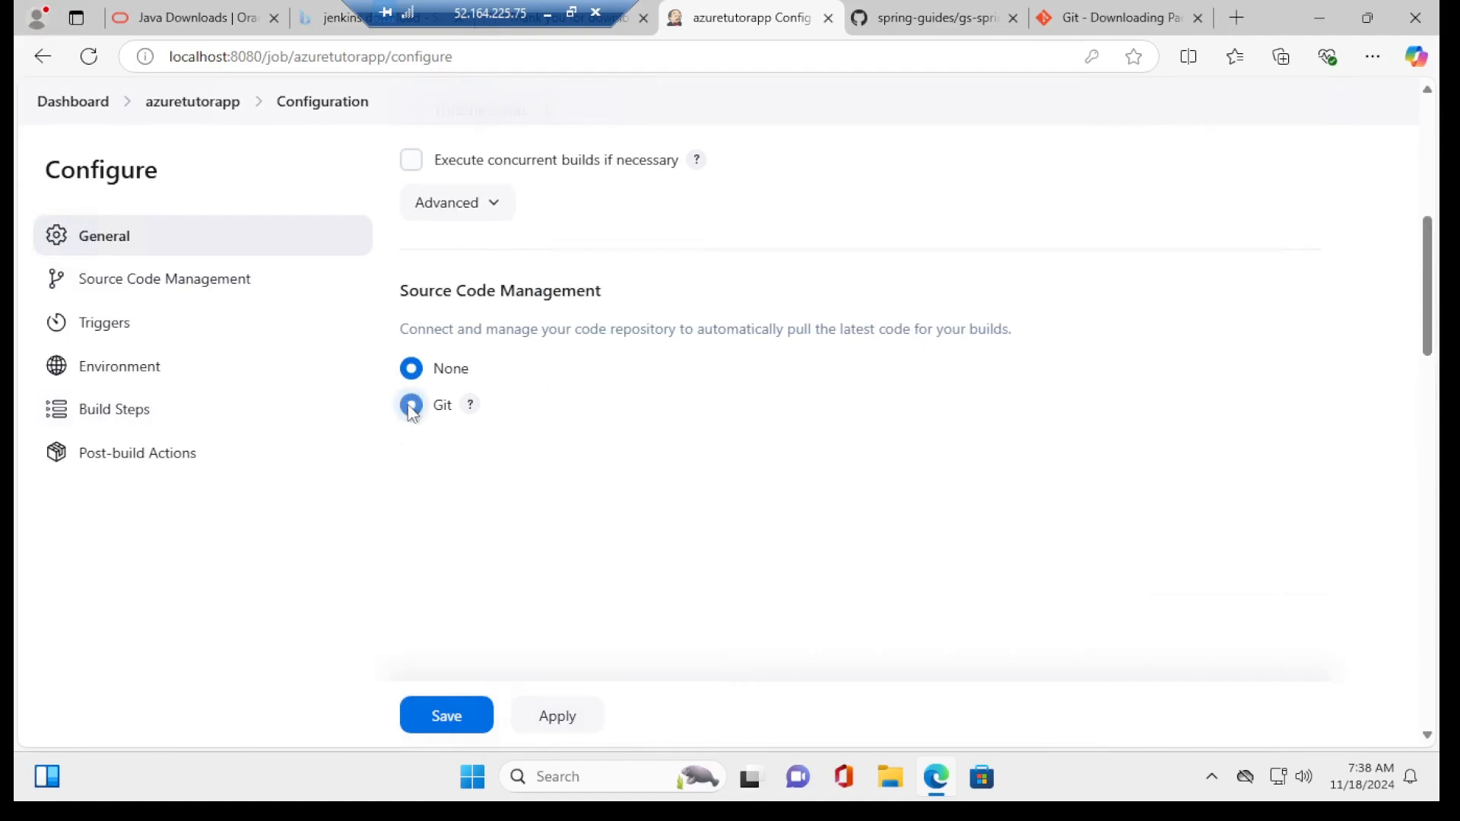
click(410, 404)
click(622, 561)
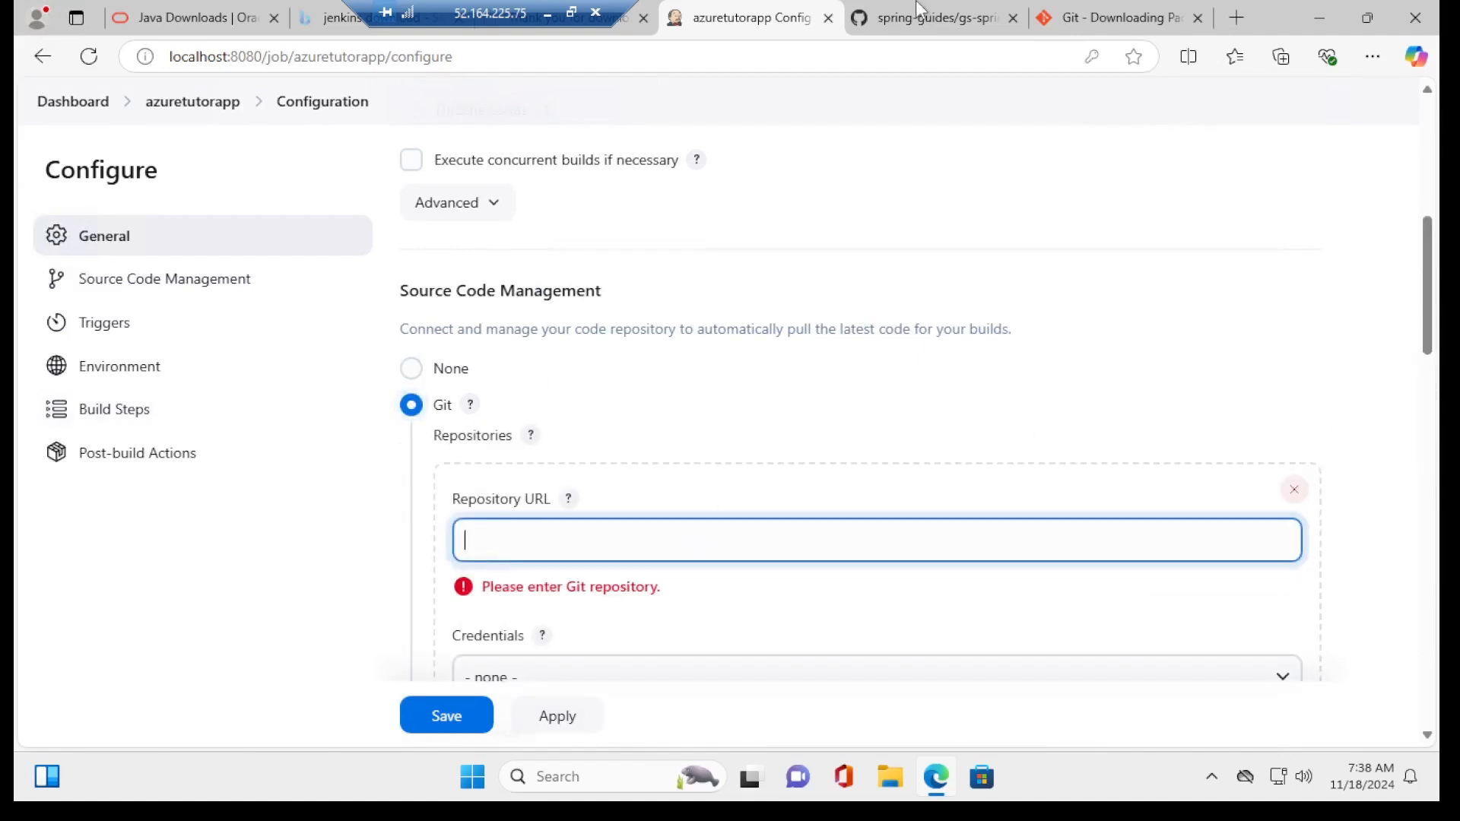
click(937, 19)
click(1002, 294)
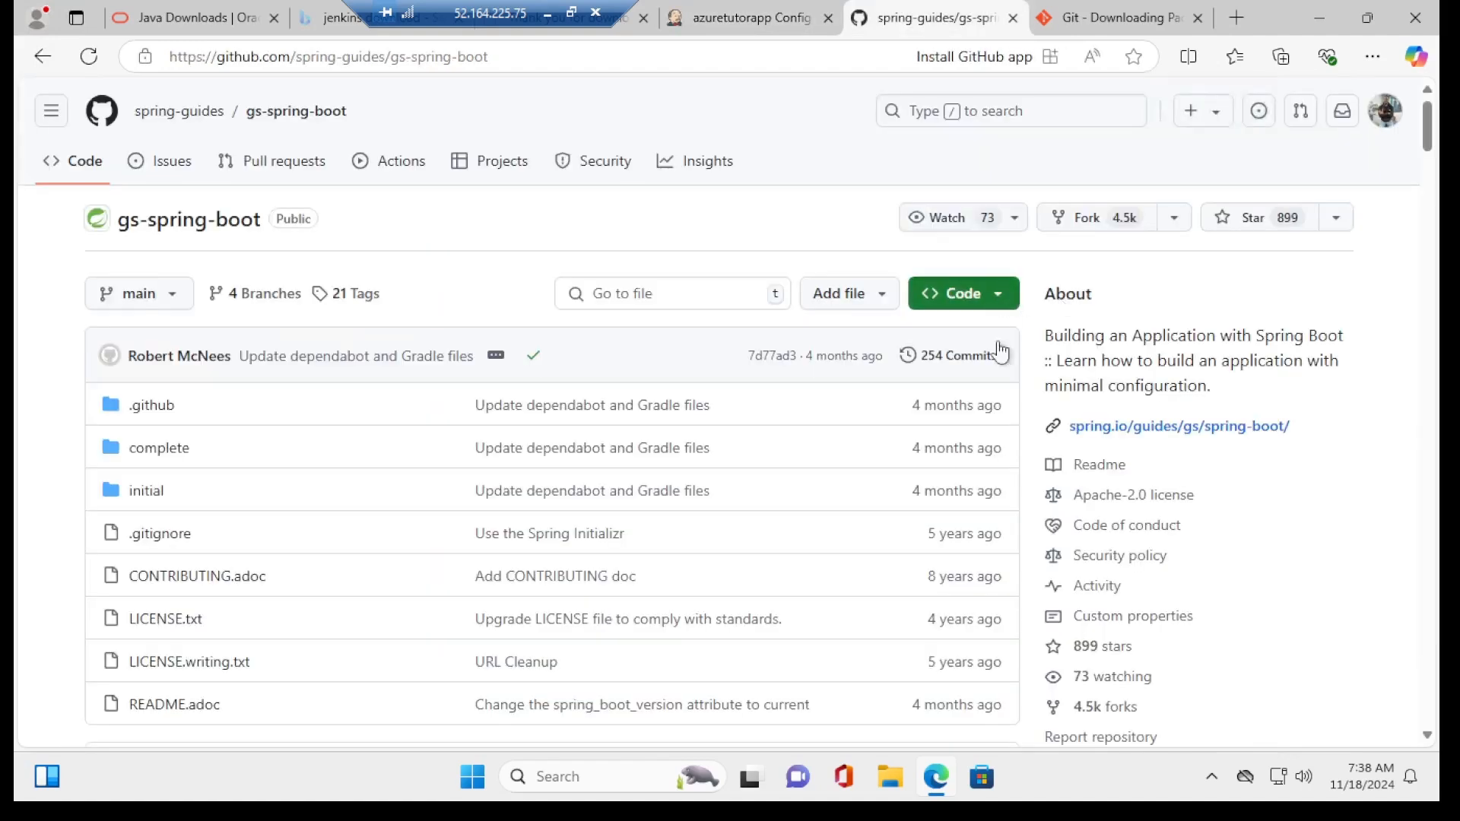
click(986, 479)
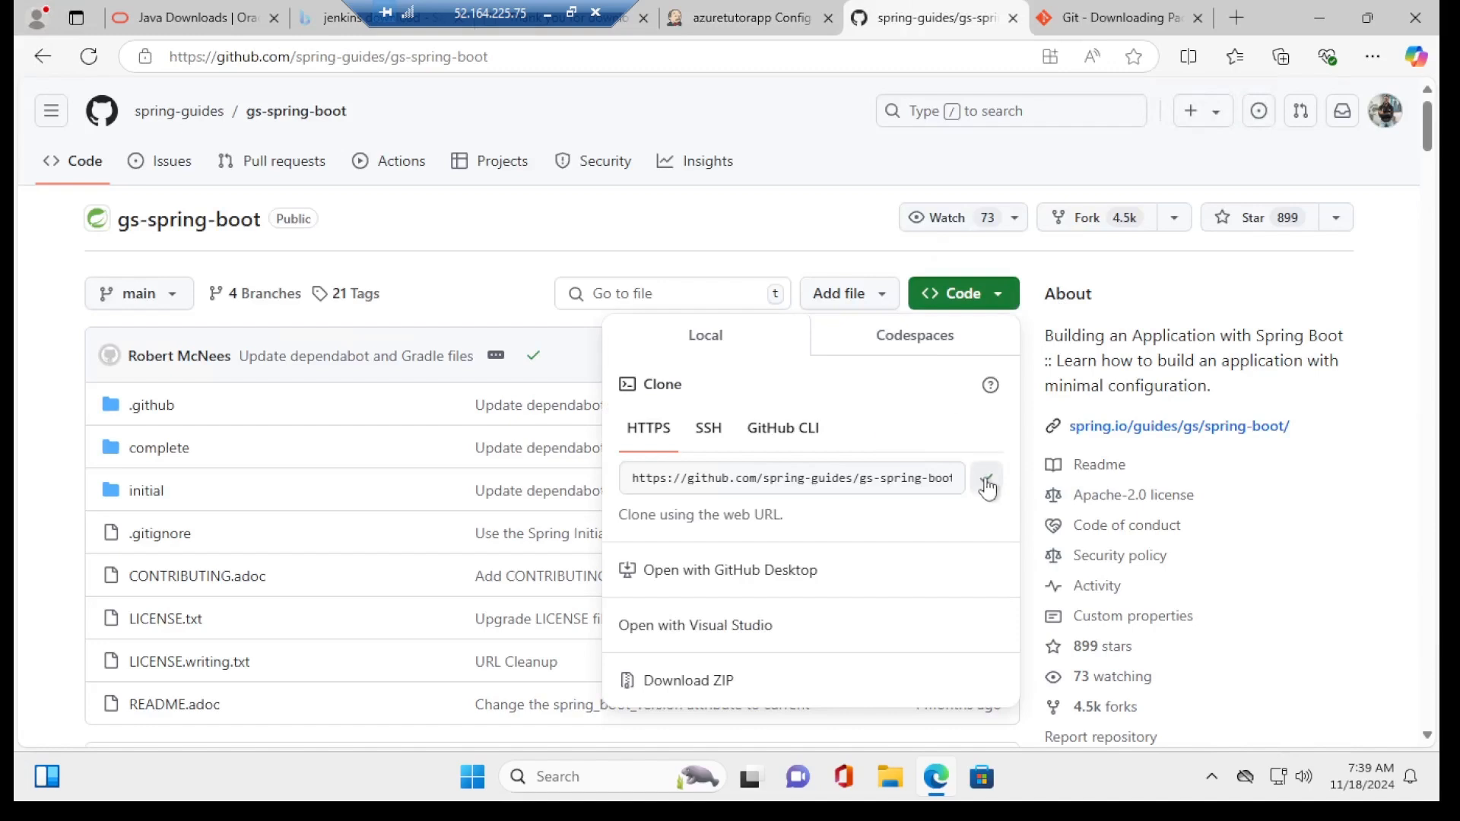
key(ctrl+shift+Tab)
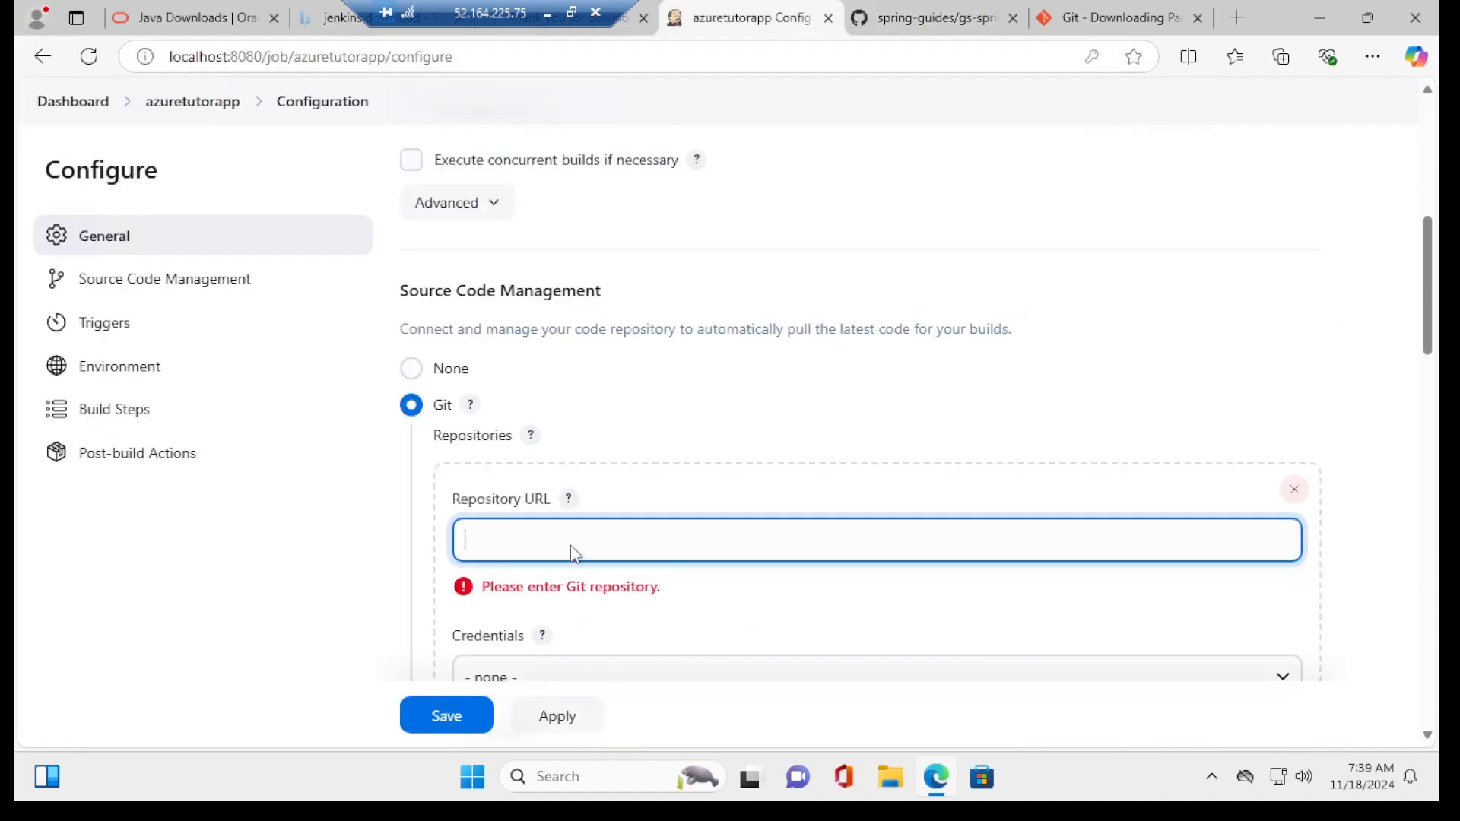
key(ctrl+v)
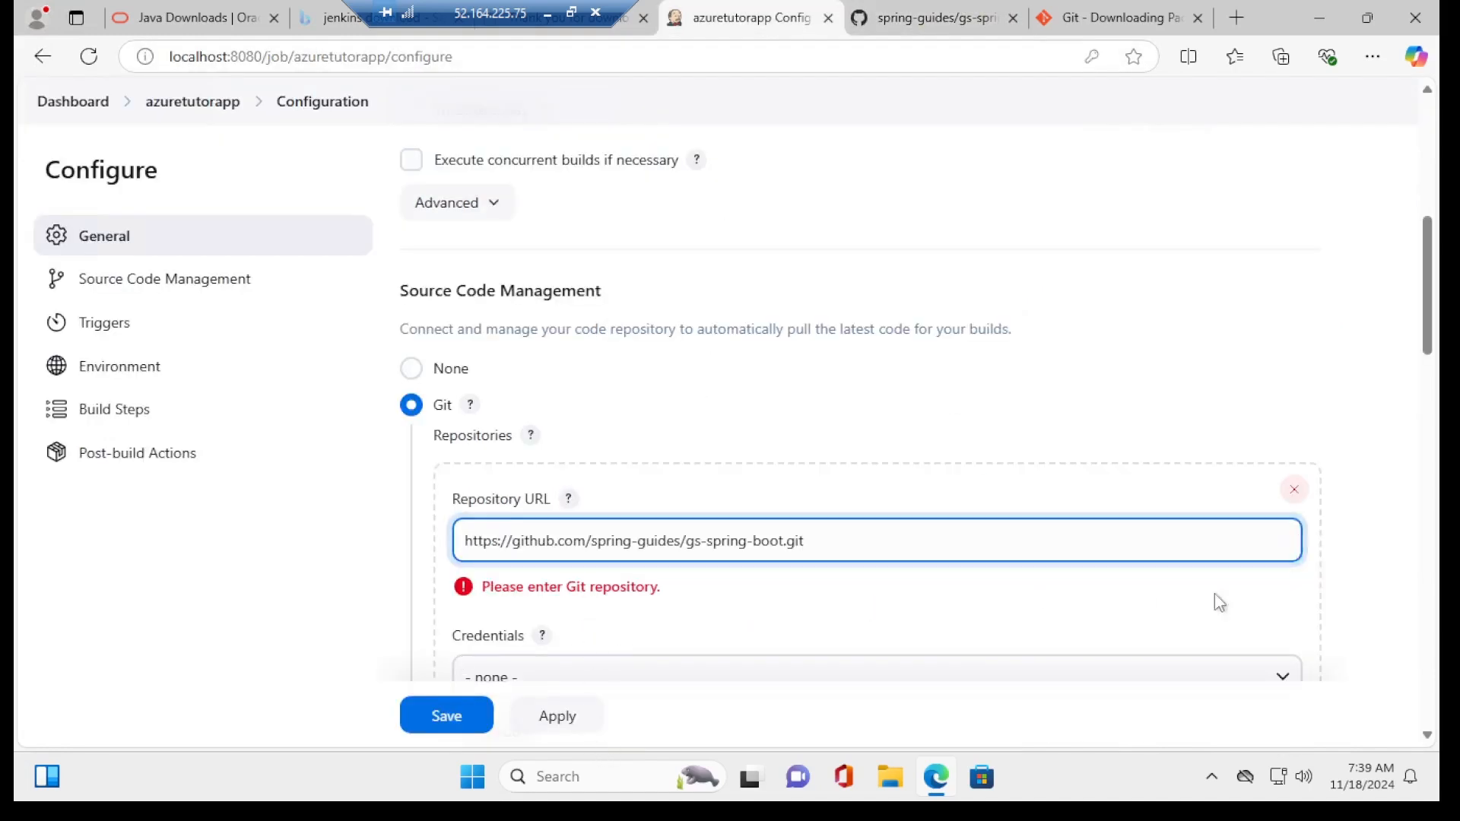
click(1334, 561)
scroll(987, 619, down, 5)
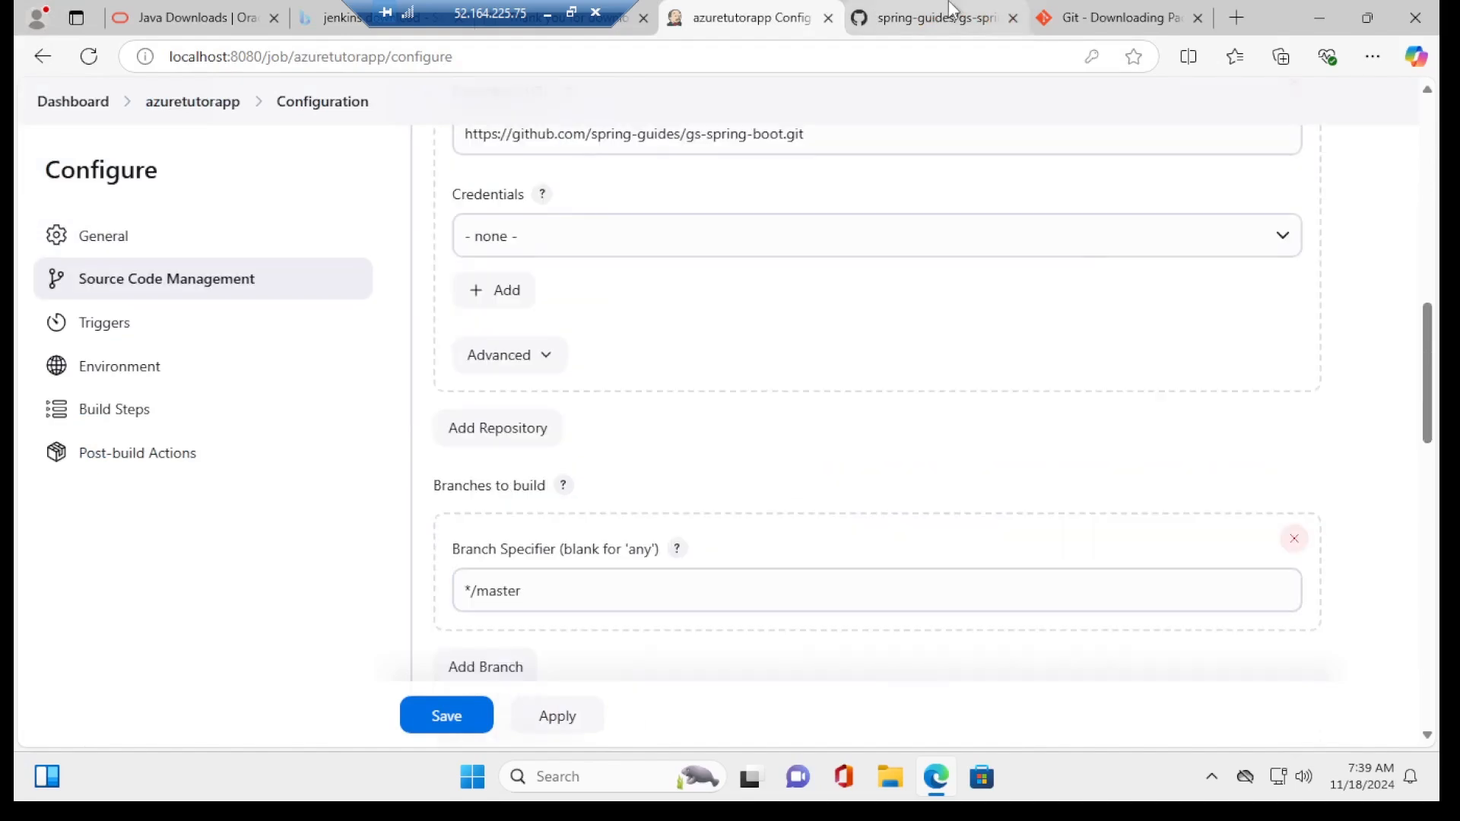
Step: Change the branch specifier from */master to */main to match the repository
click(950, 15)
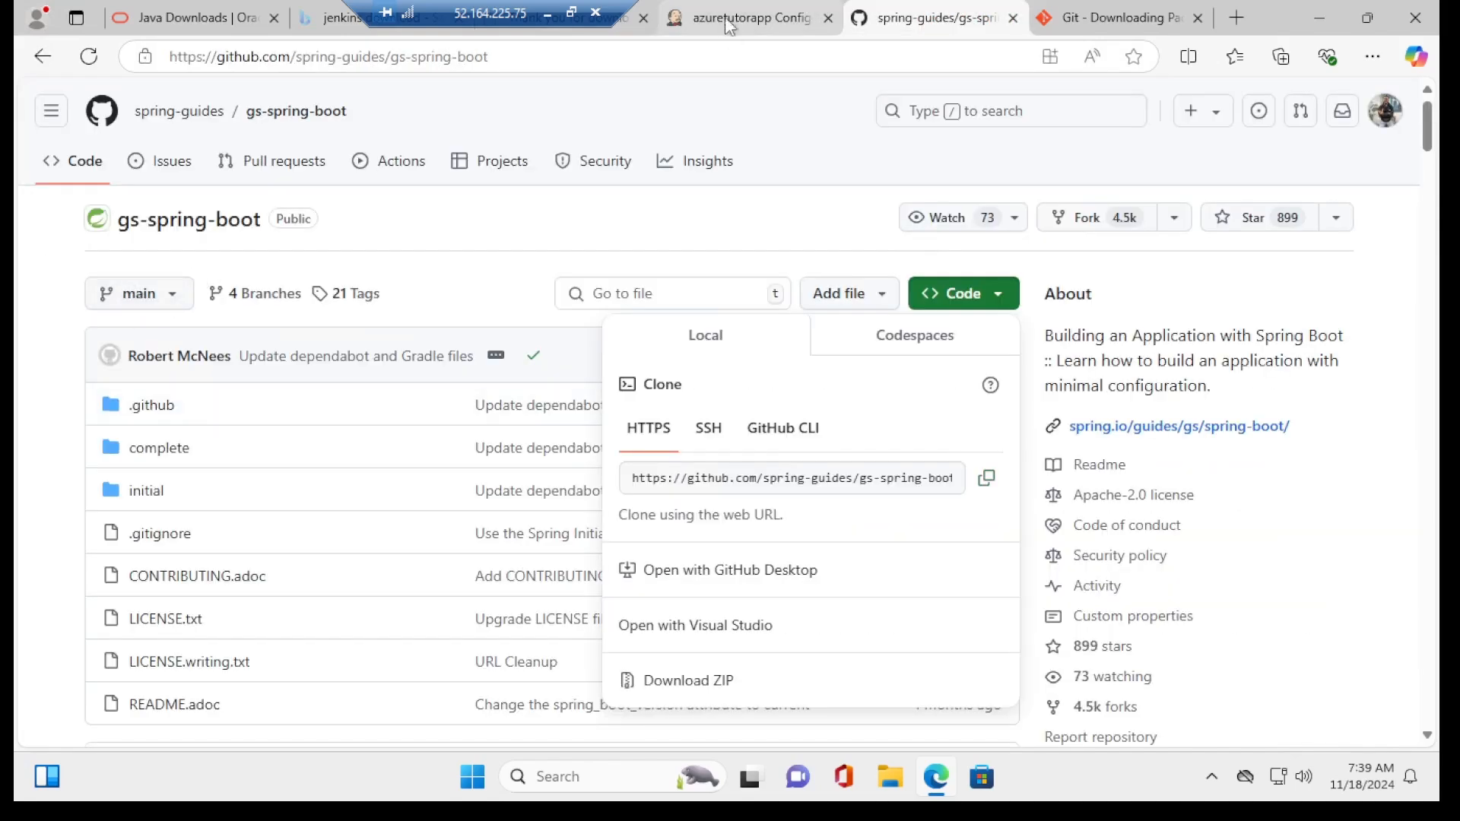
click(750, 16)
click(521, 591)
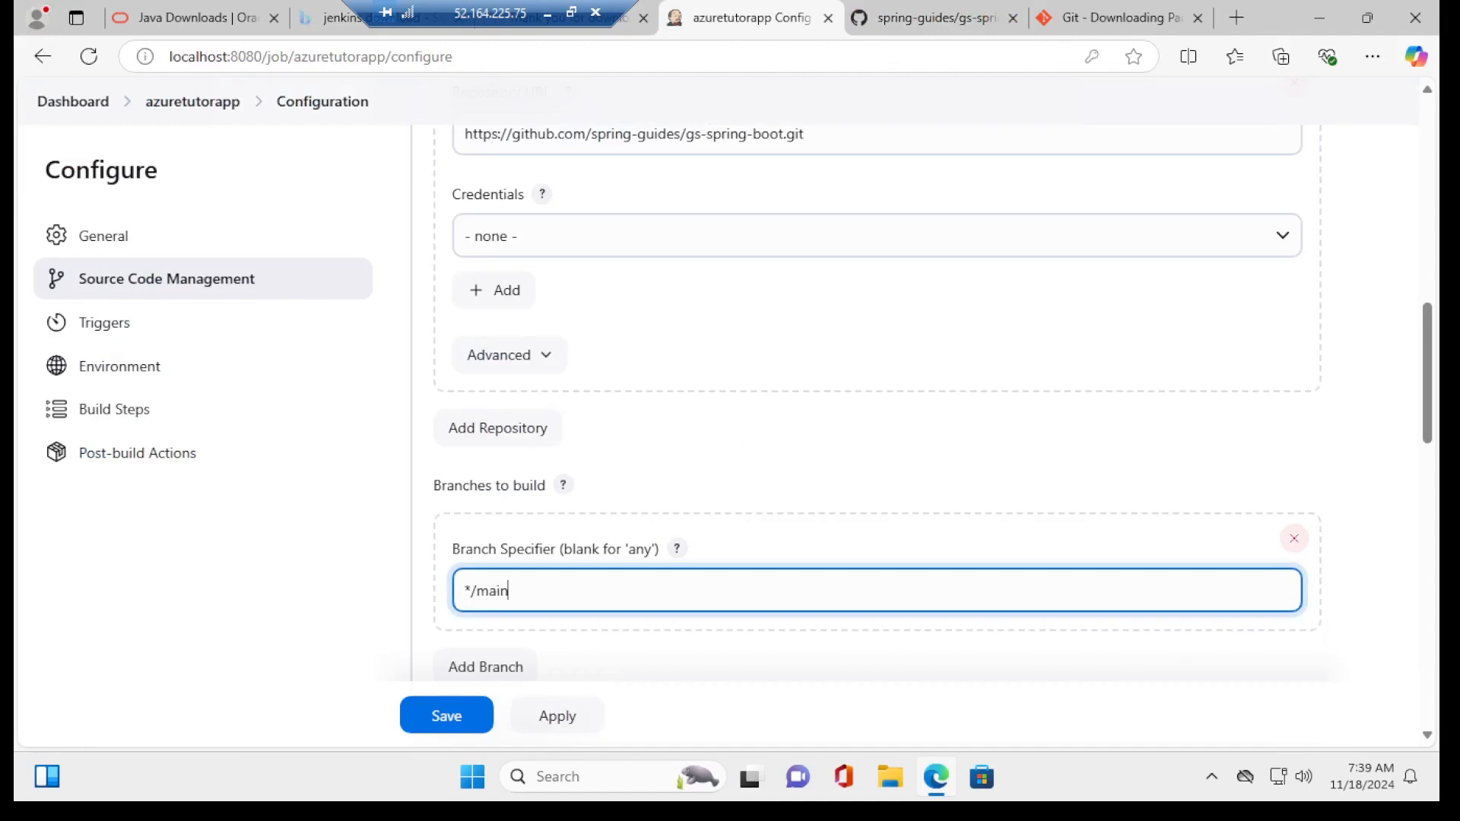
click(1375, 467)
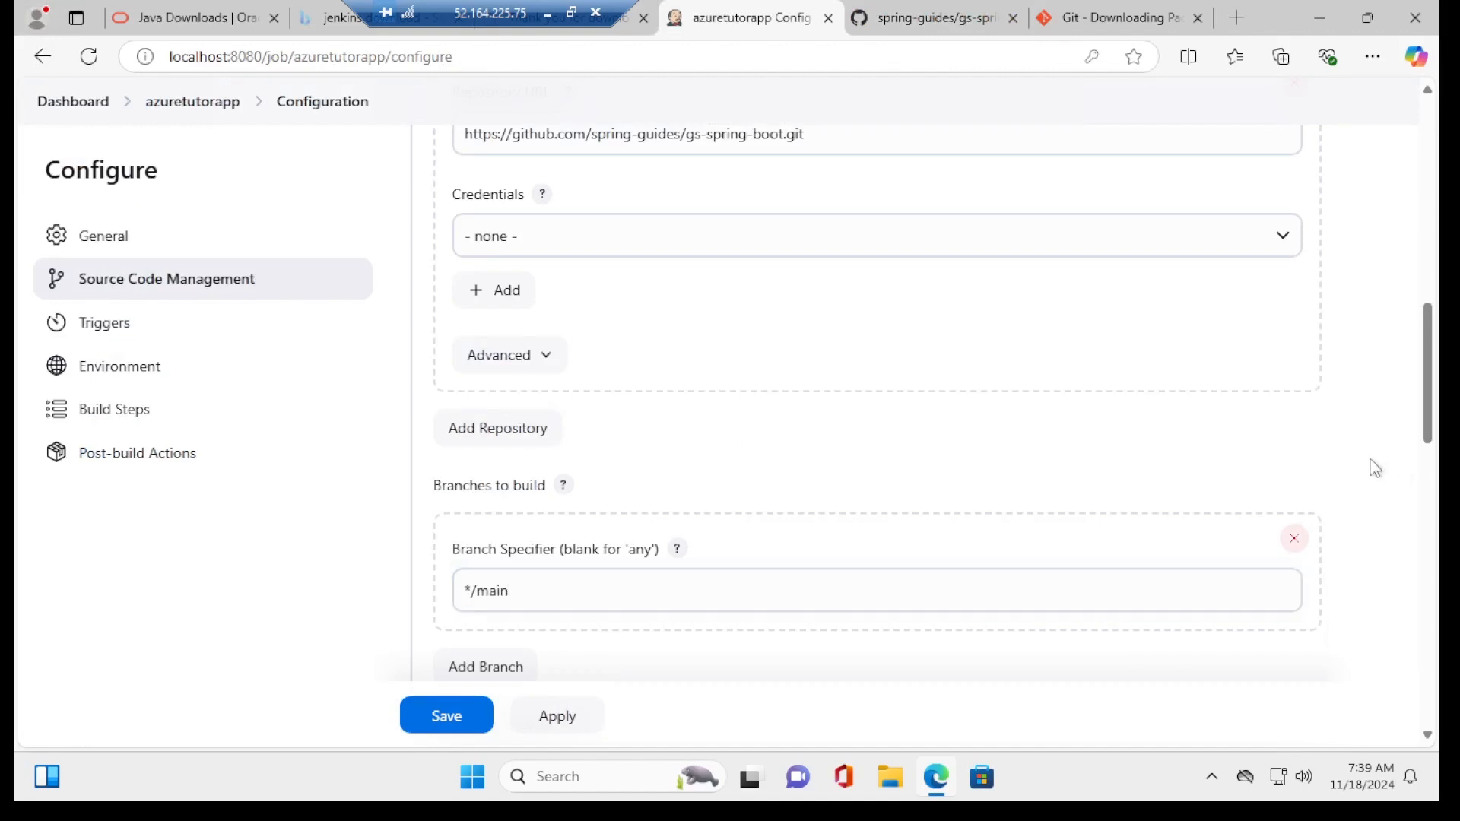
scroll(1431, 340, down, 3)
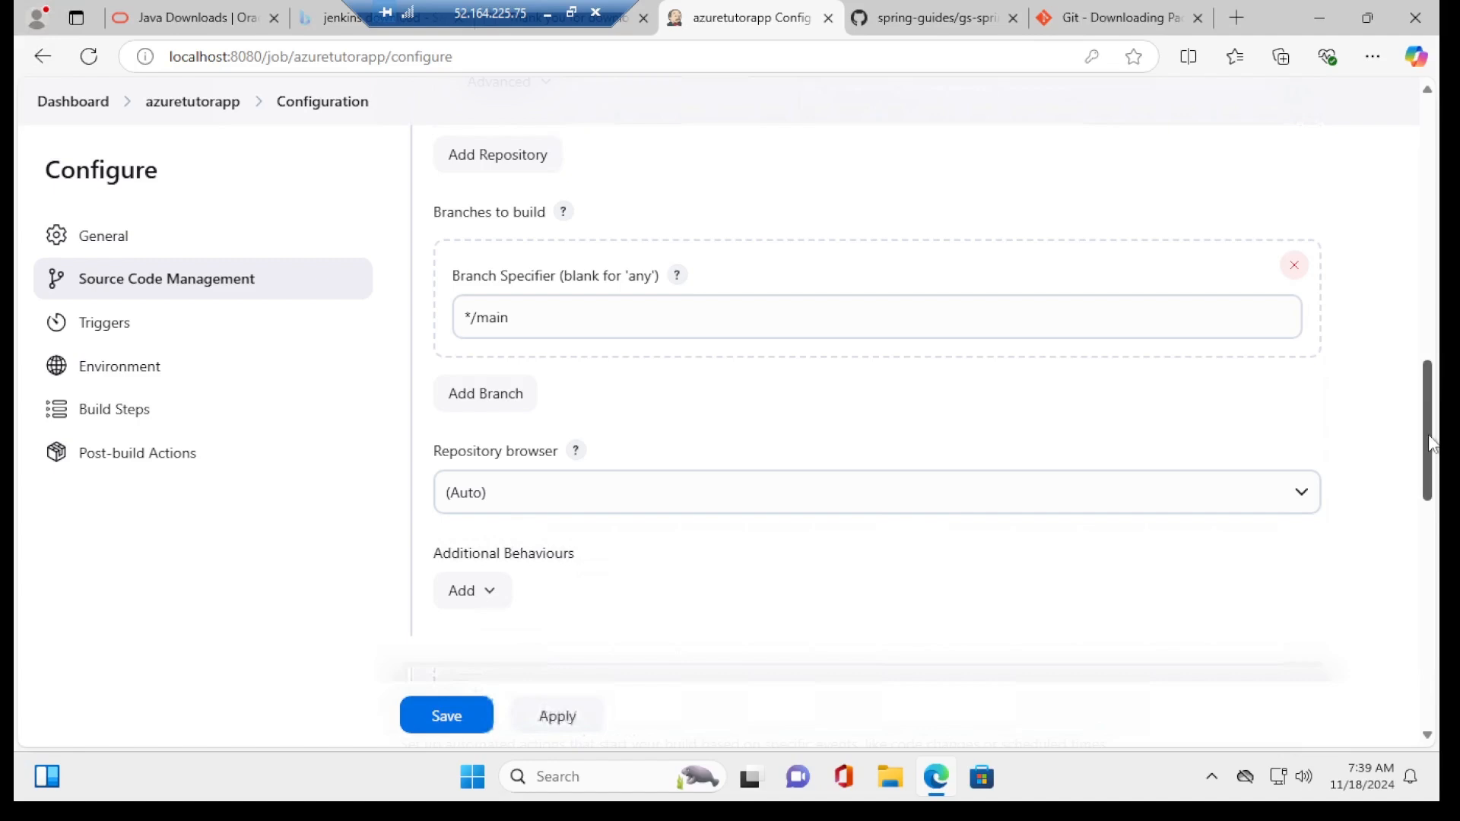
scroll(1433, 449, down, 3)
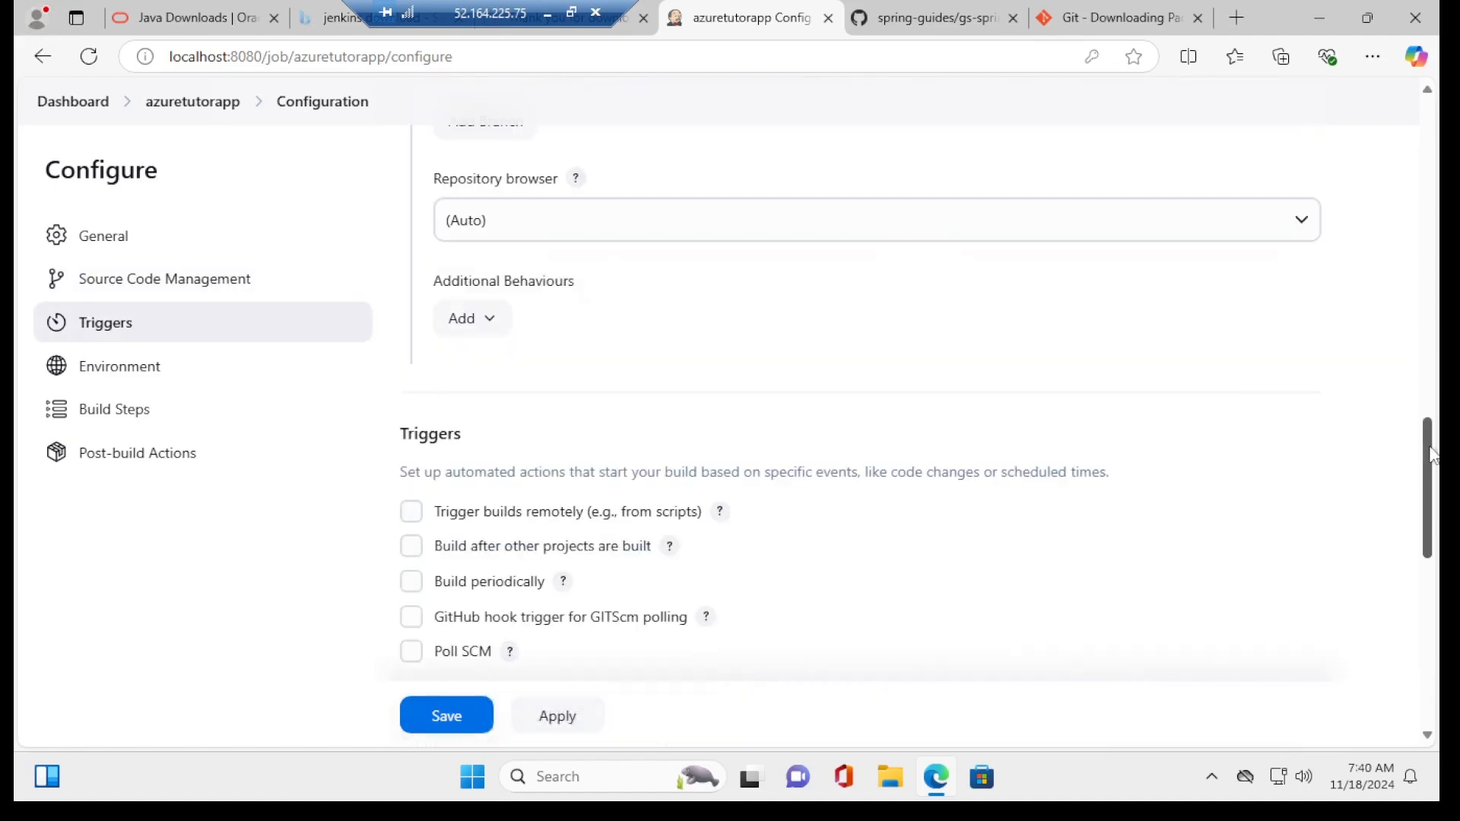
Step: Add an Invoke Gradle script step using the Gradle Wrapper, location complete, task build
drag(1430, 452, 1433, 606)
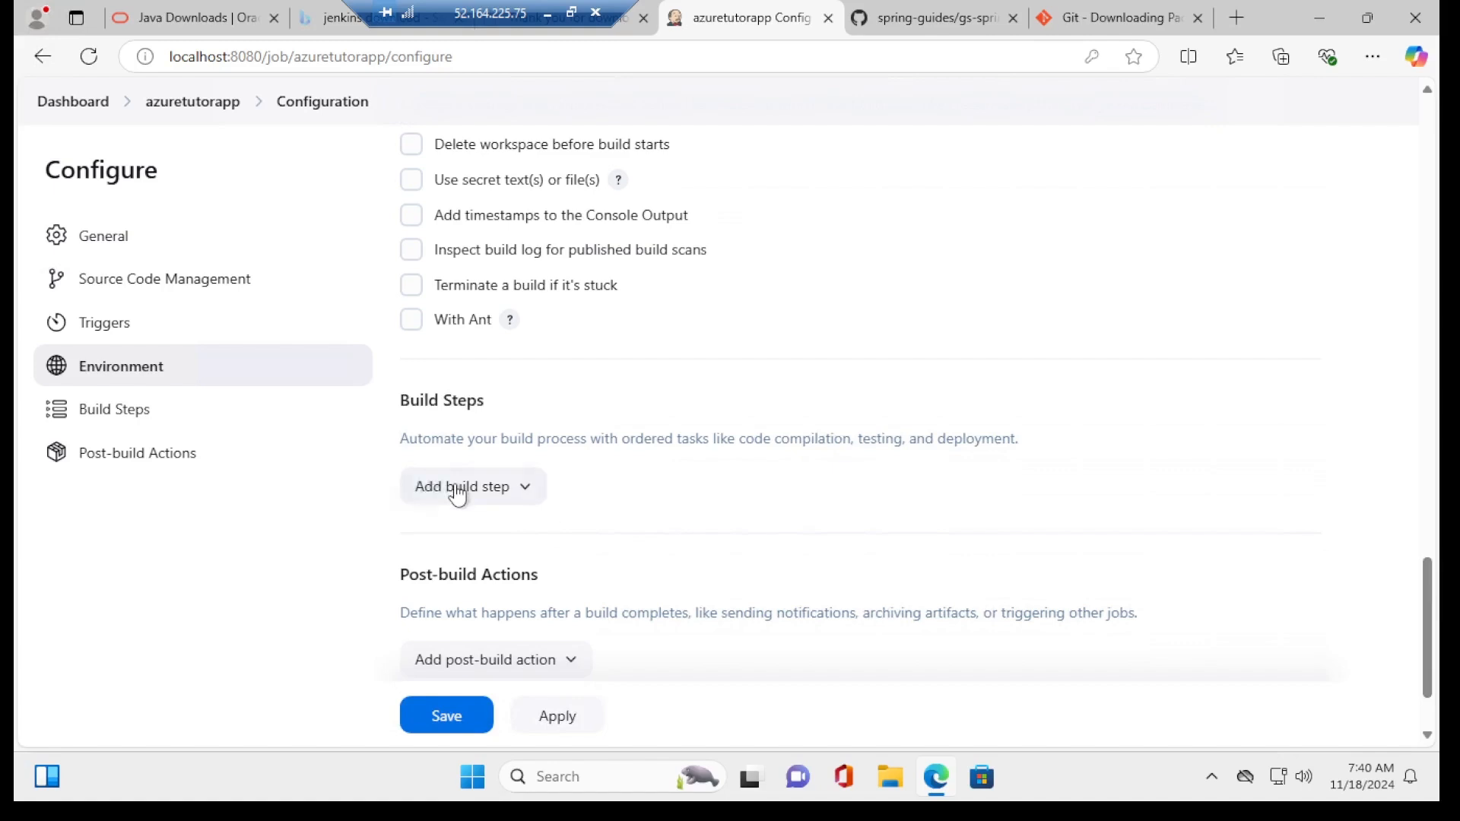
click(459, 495)
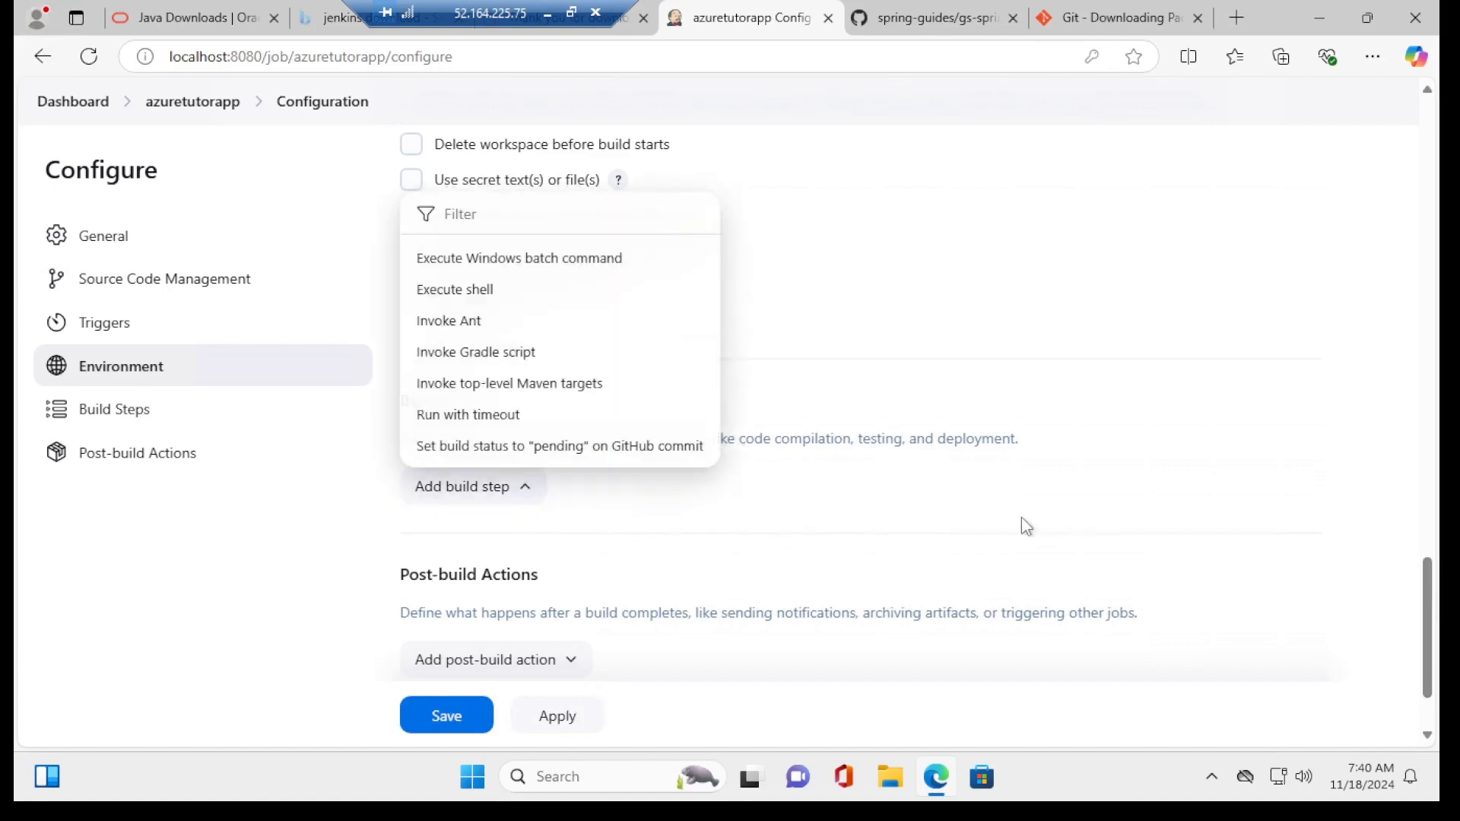
click(488, 356)
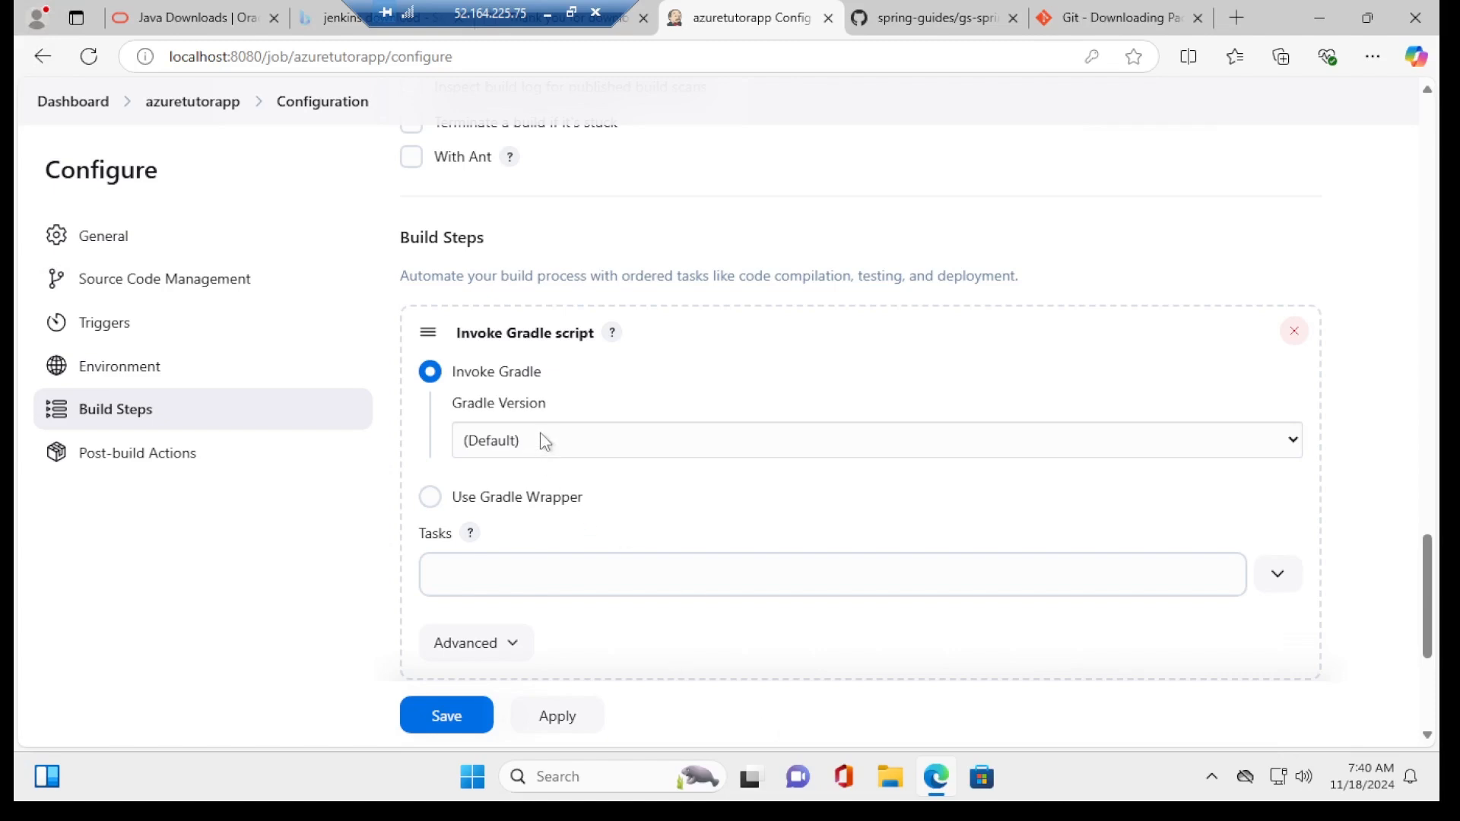
click(426, 499)
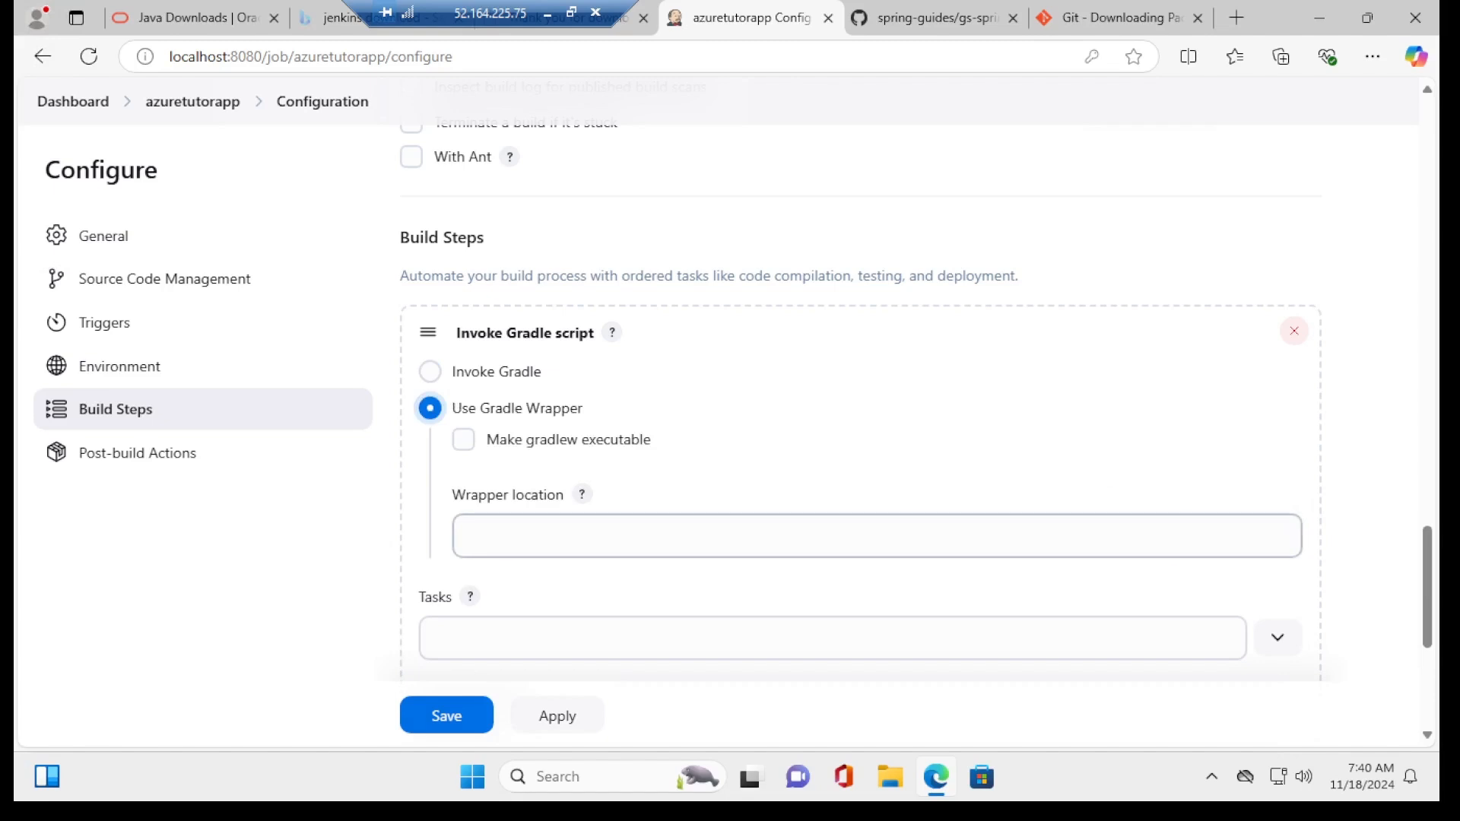
click(877, 536)
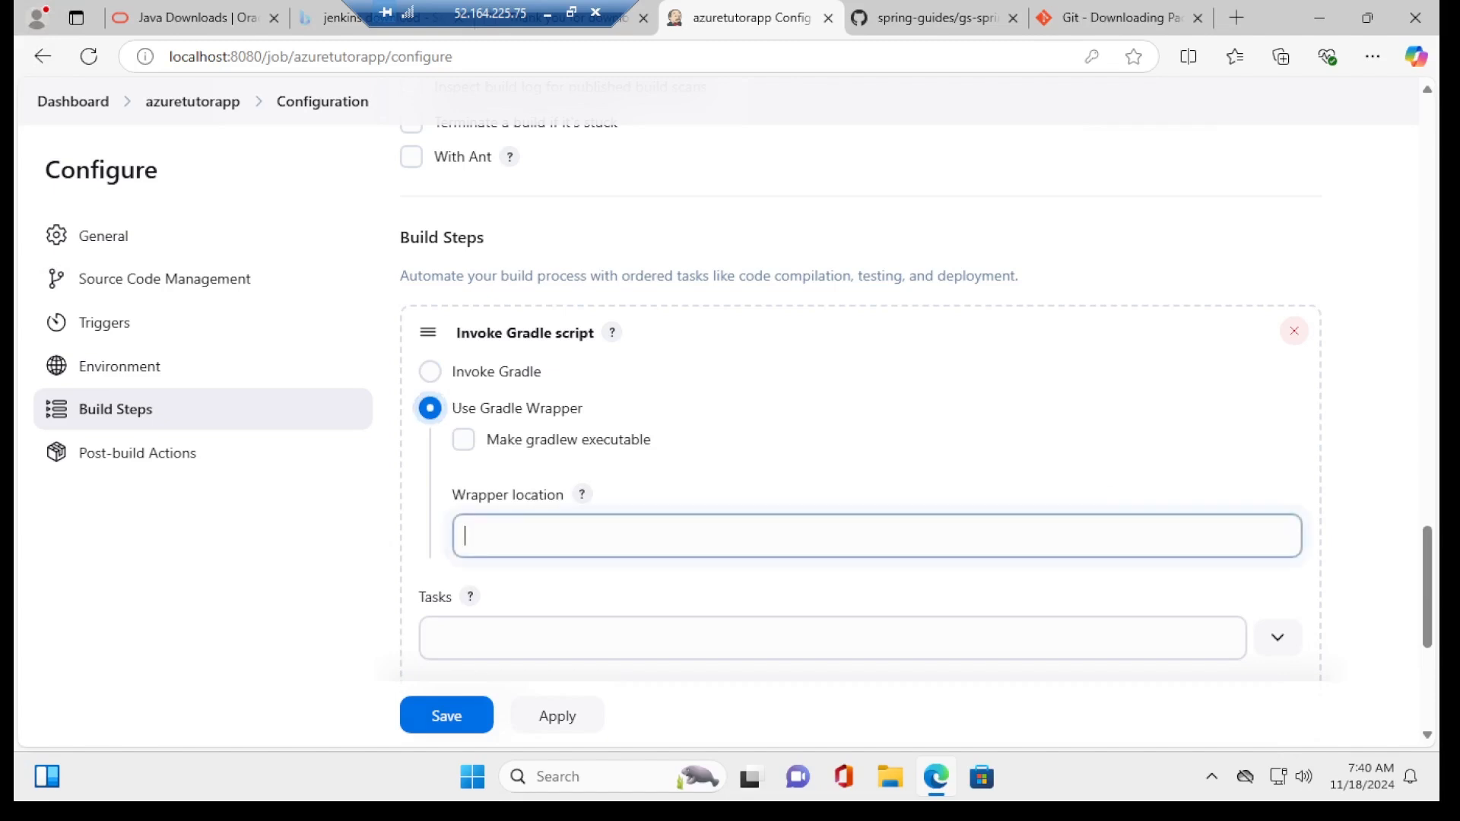
text(complete)
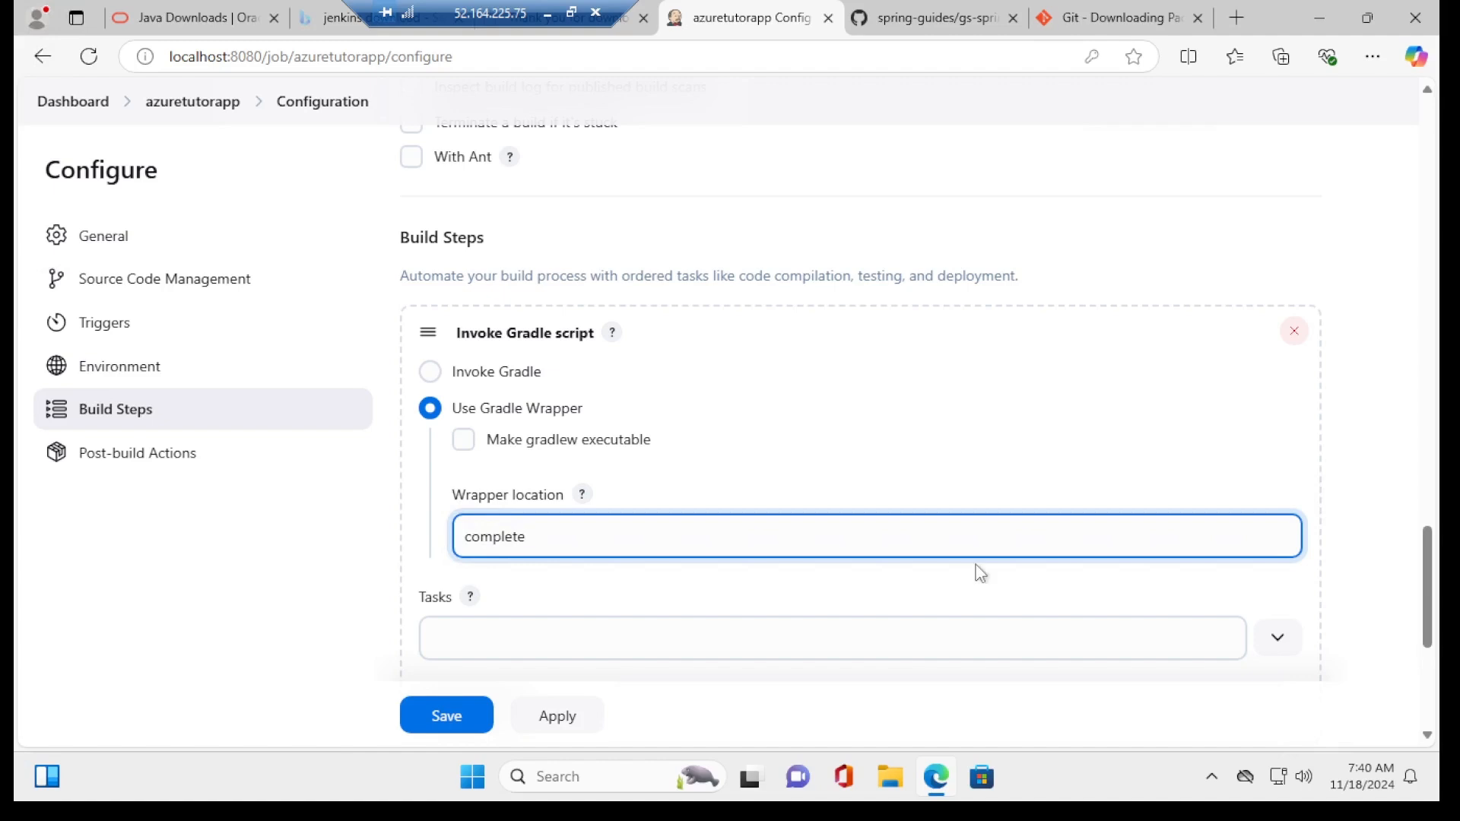
click(638, 620)
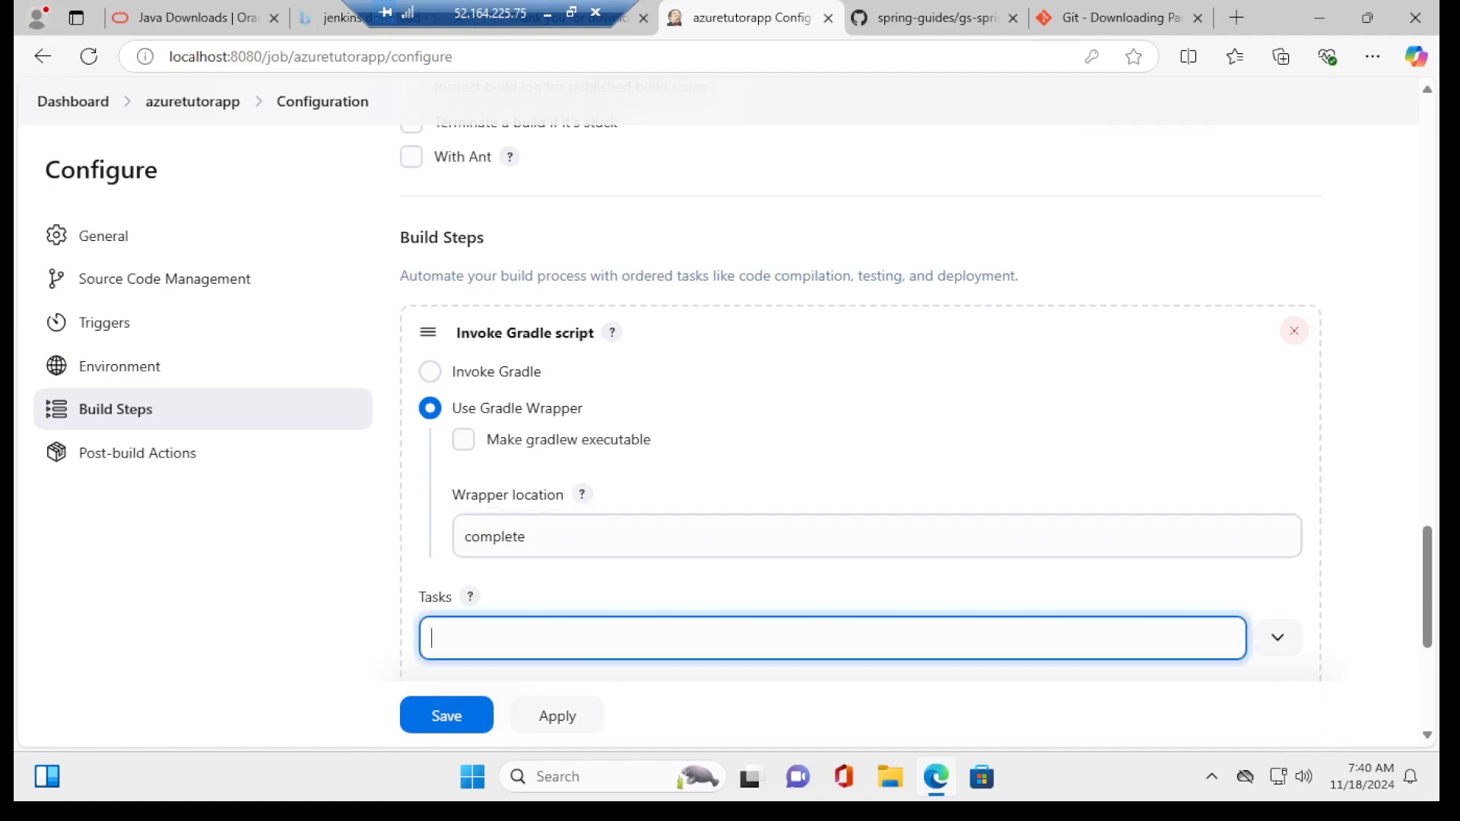
text(build)
Step: Set the advanced Root Build script option to complete
scroll(1431, 642, down, 3)
scroll(1431, 642, down, 2)
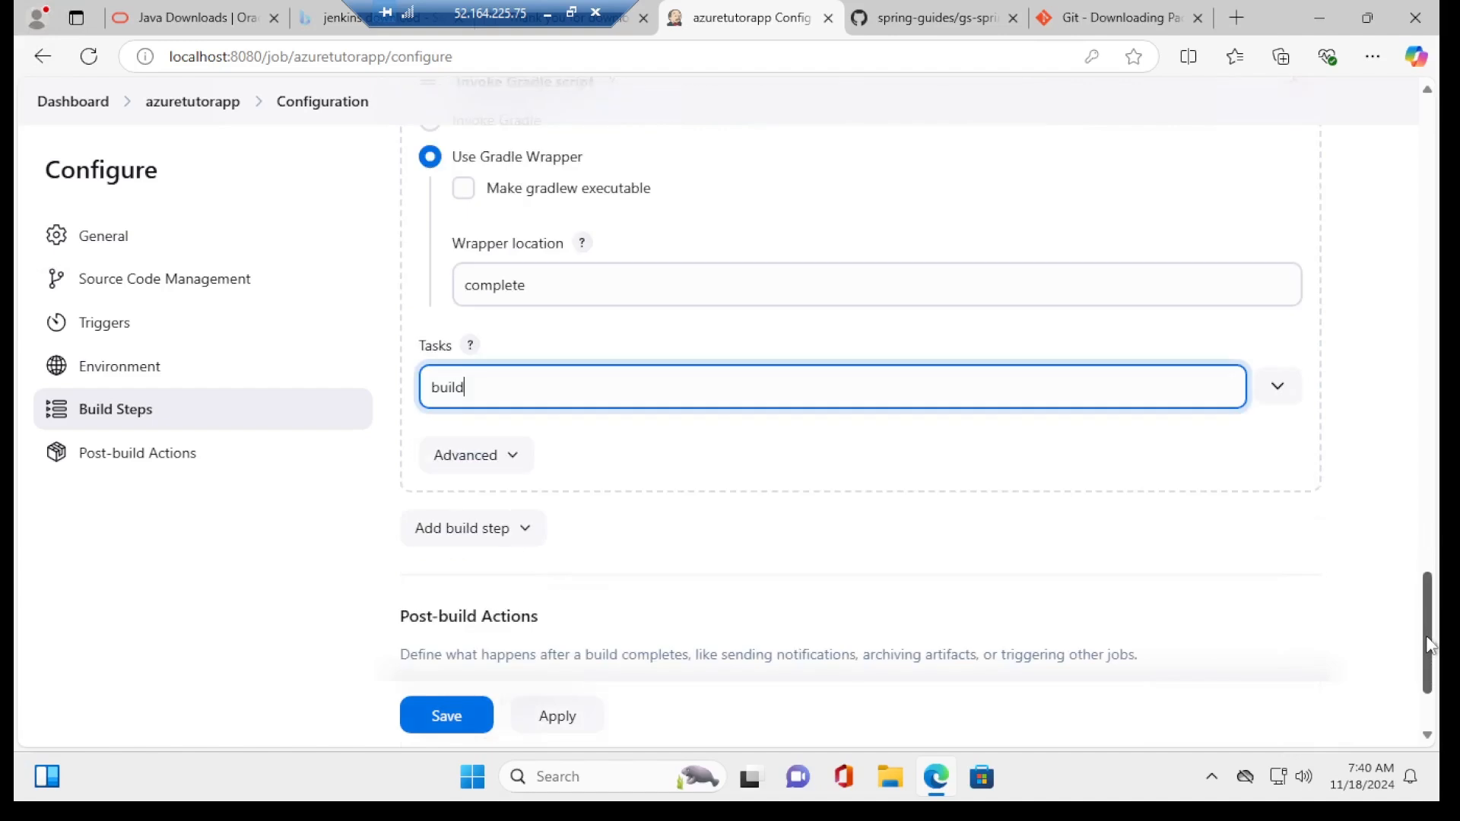
drag(1426, 594, 1425, 591)
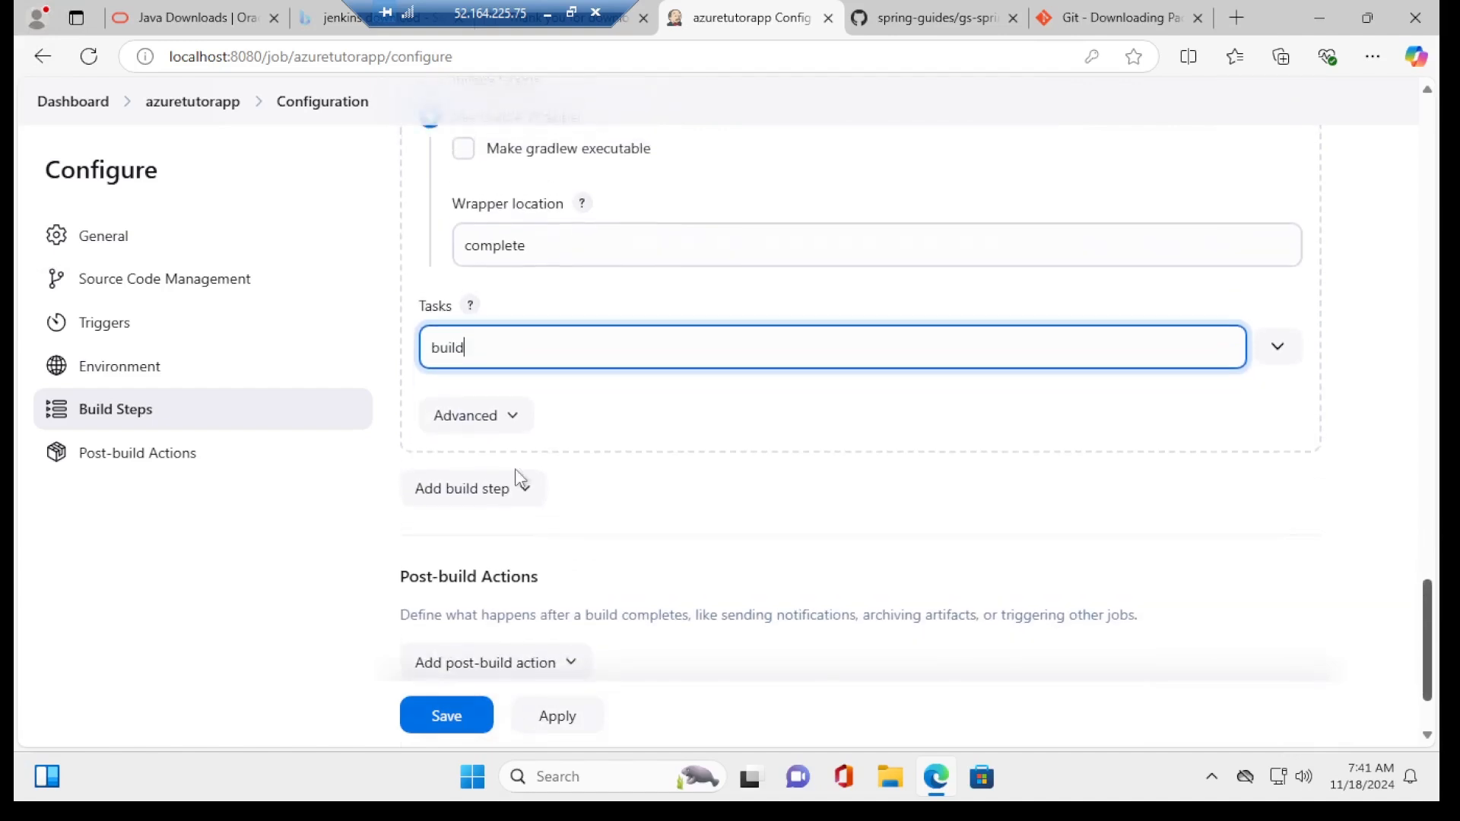
click(479, 416)
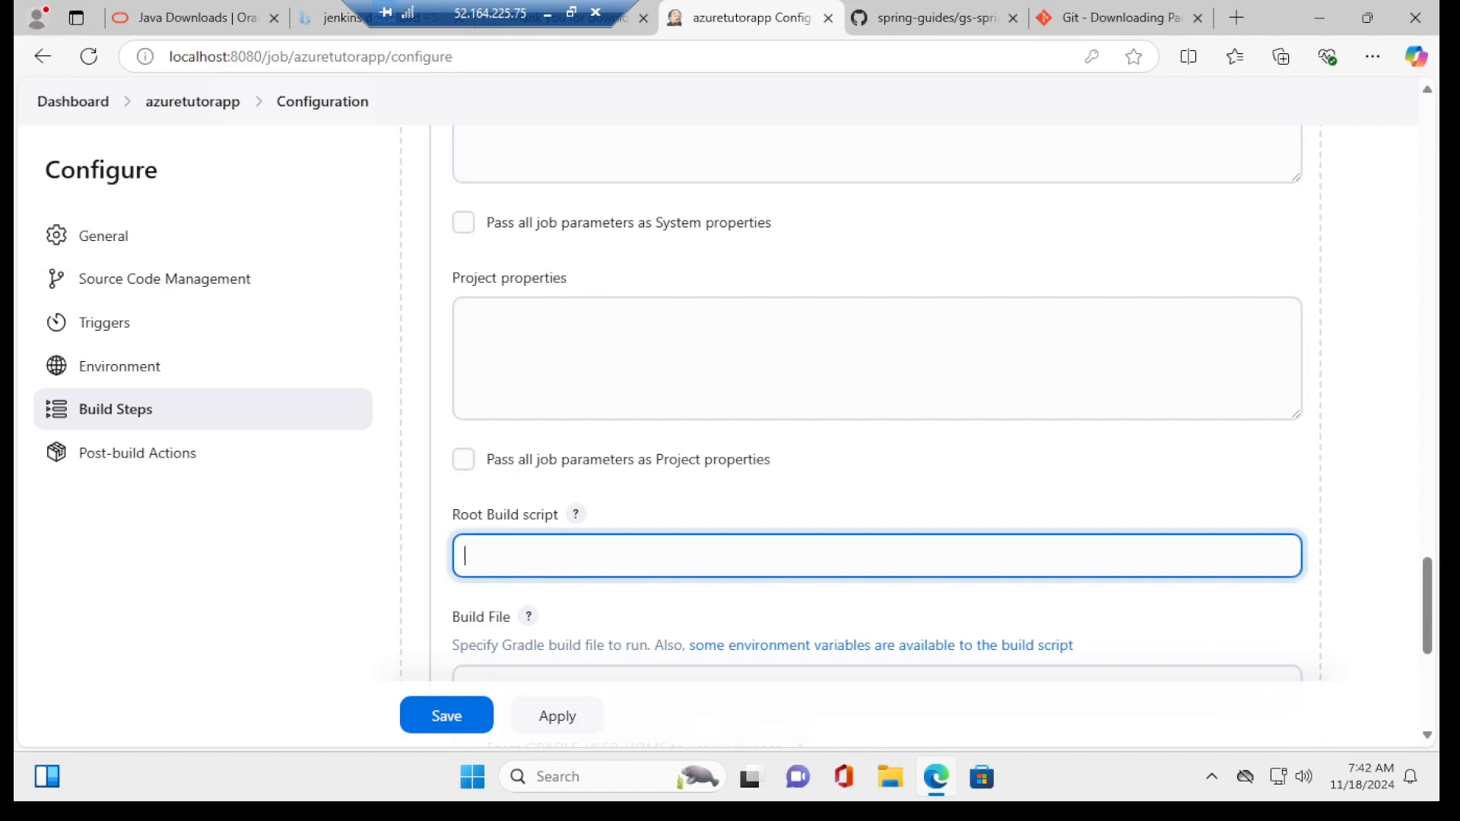
text(omplete)
drag(1431, 622, 1434, 726)
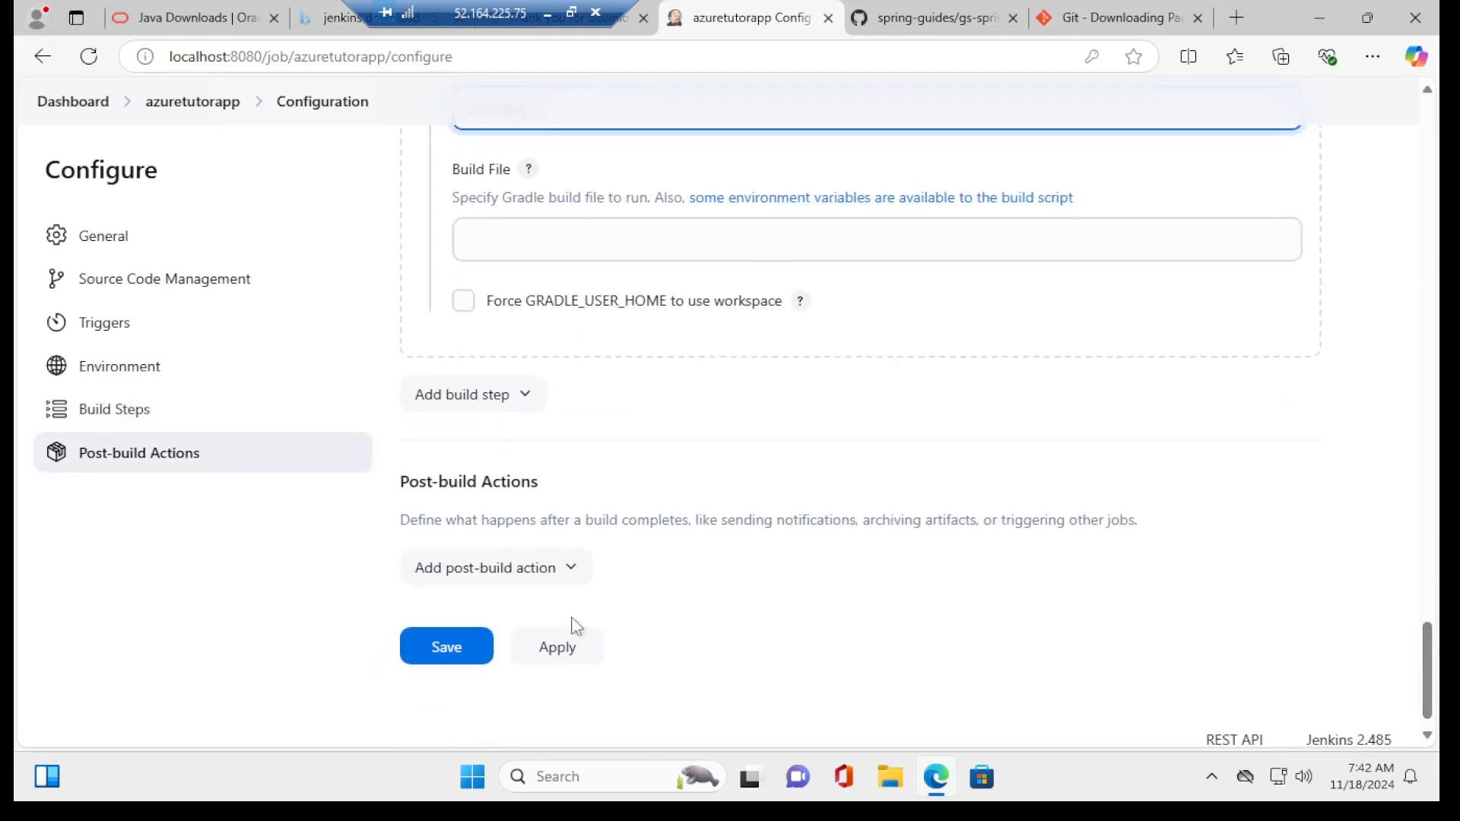
Step: Save the azuretutorapp job settings and launch build #1, which completes successfully
click(447, 649)
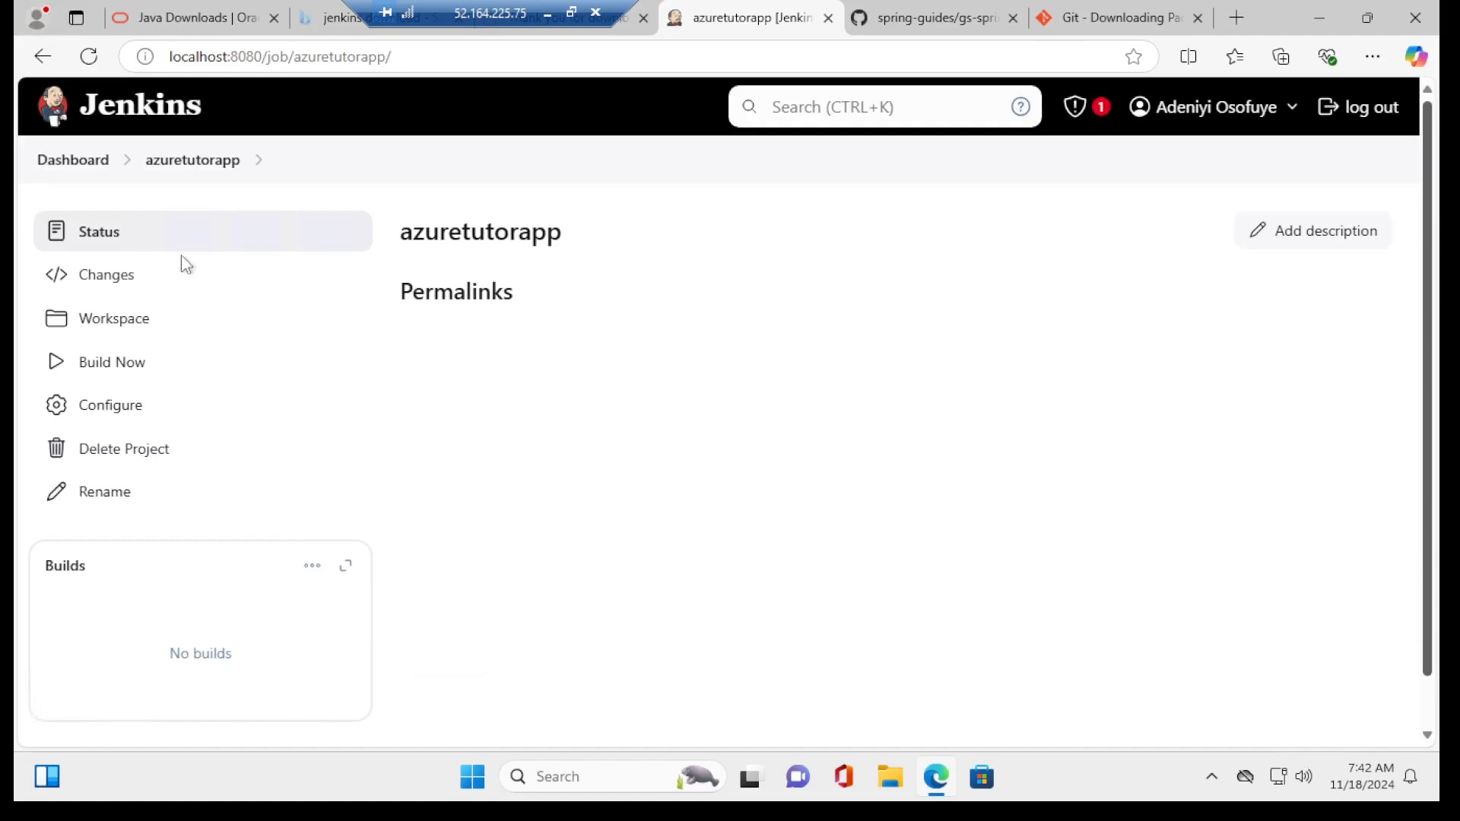
click(112, 363)
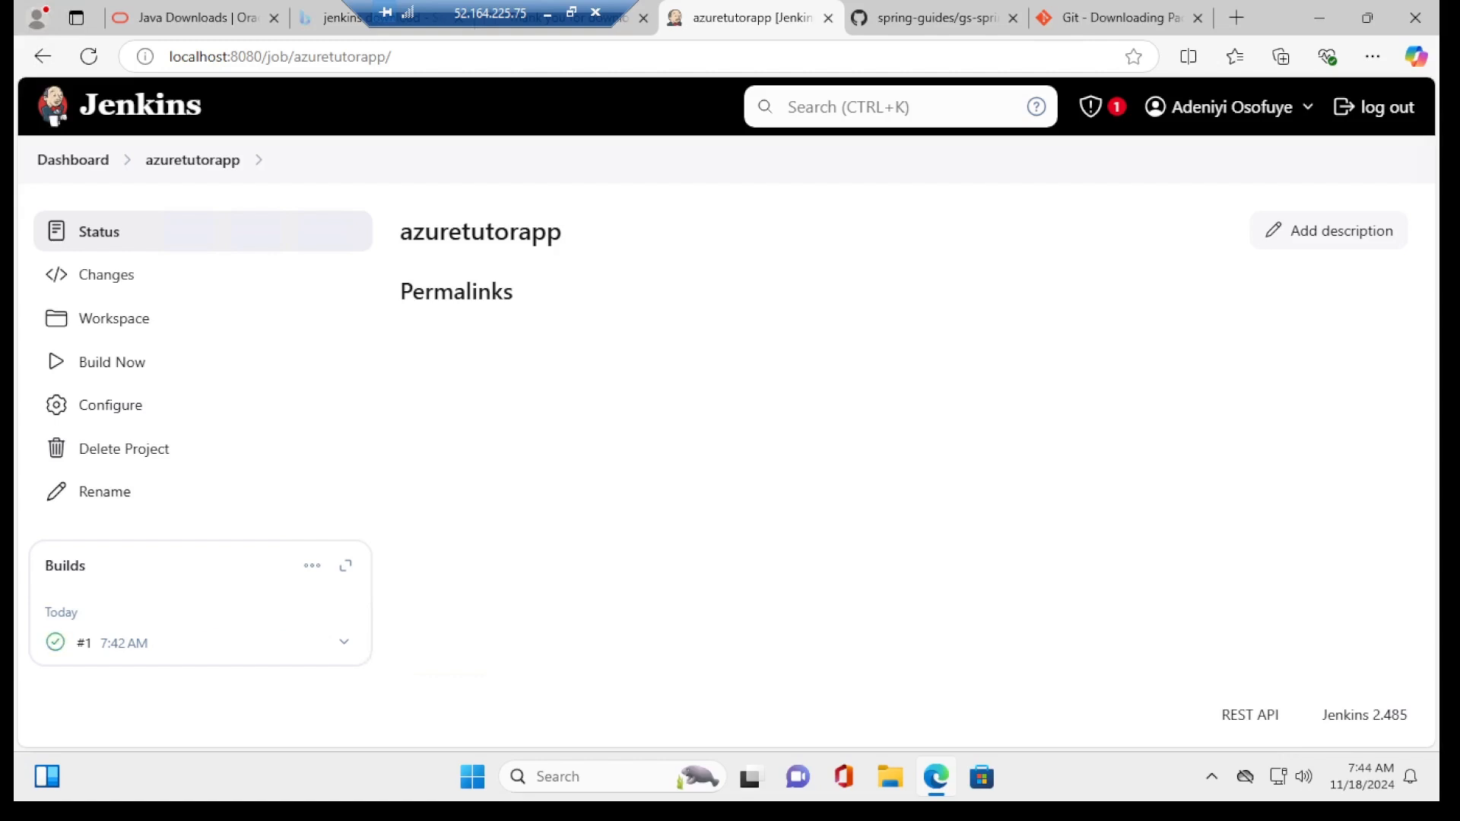
Step: Browse the azuretutorapp workspace through complete and build into the libs output folder
click(104, 326)
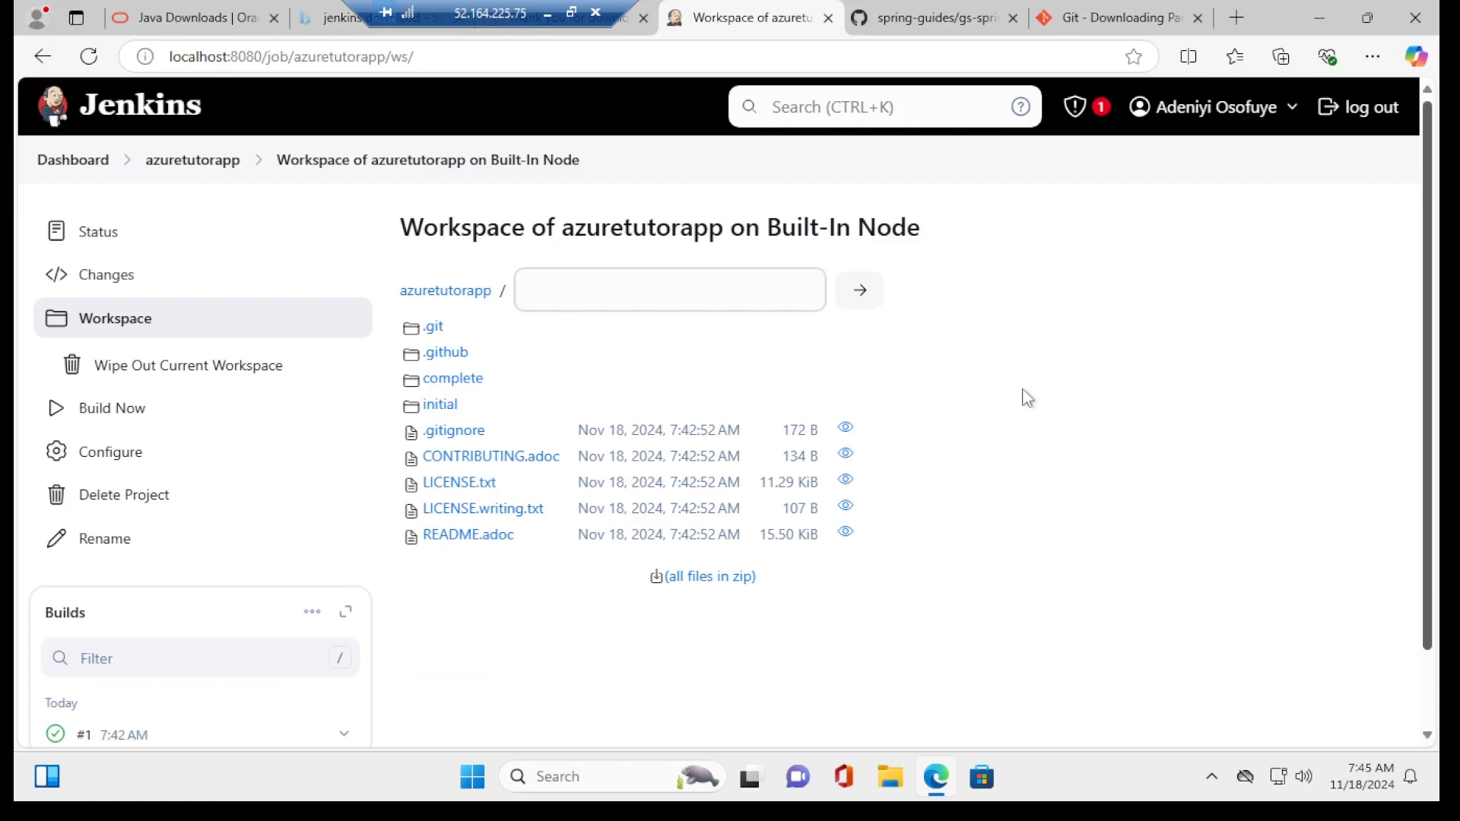
click(454, 380)
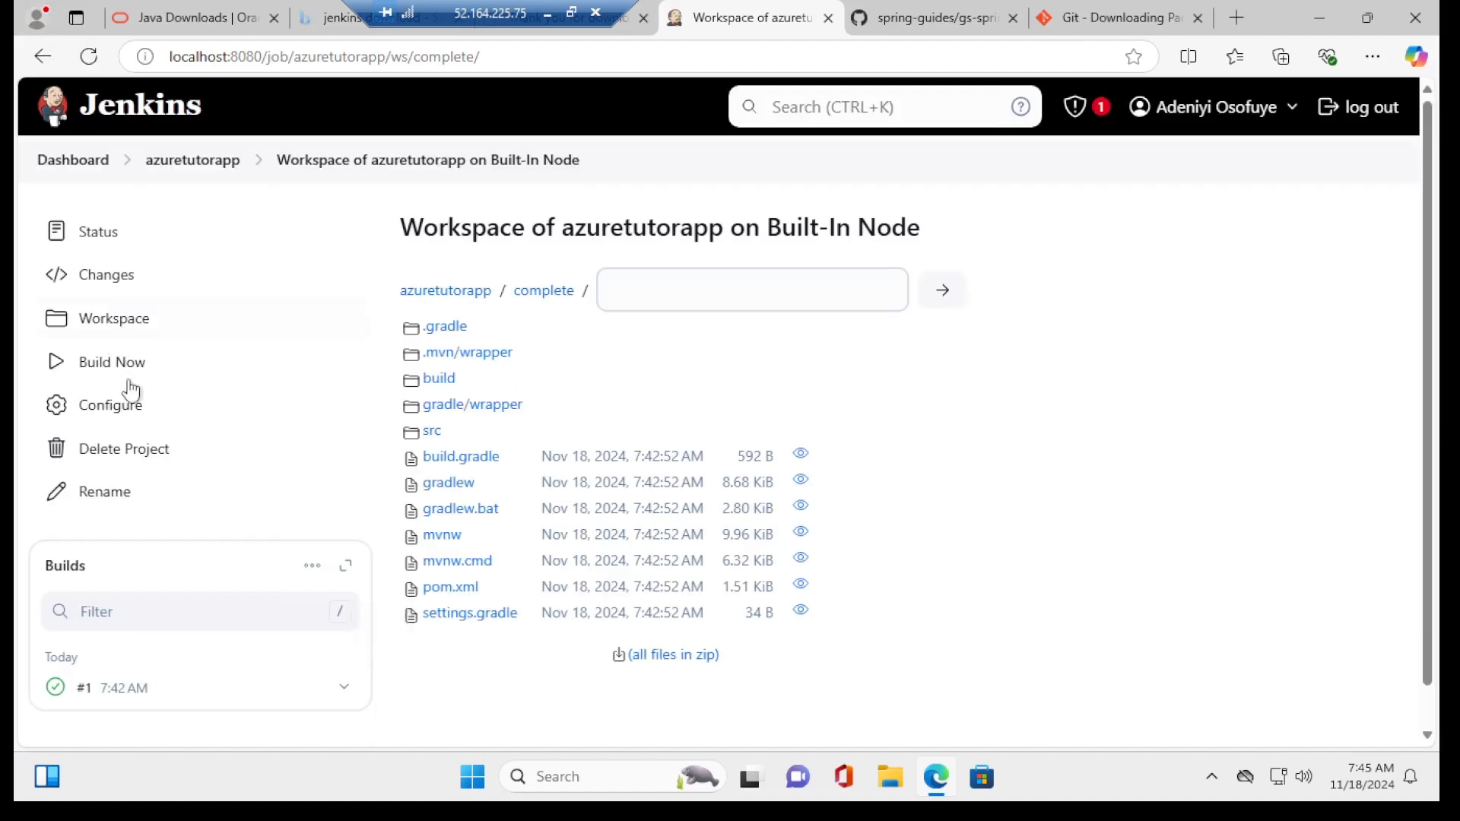
click(449, 381)
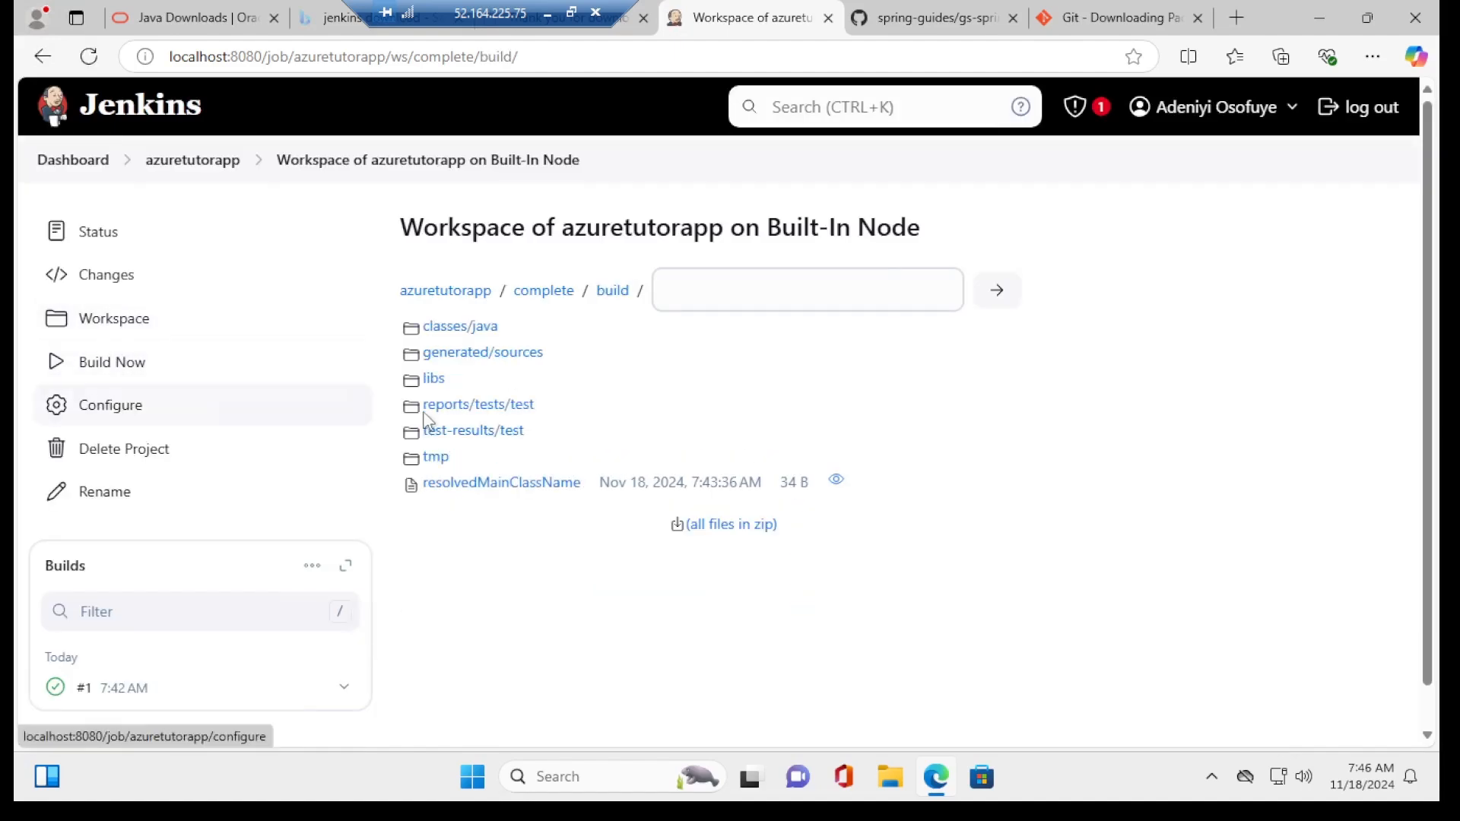
click(437, 382)
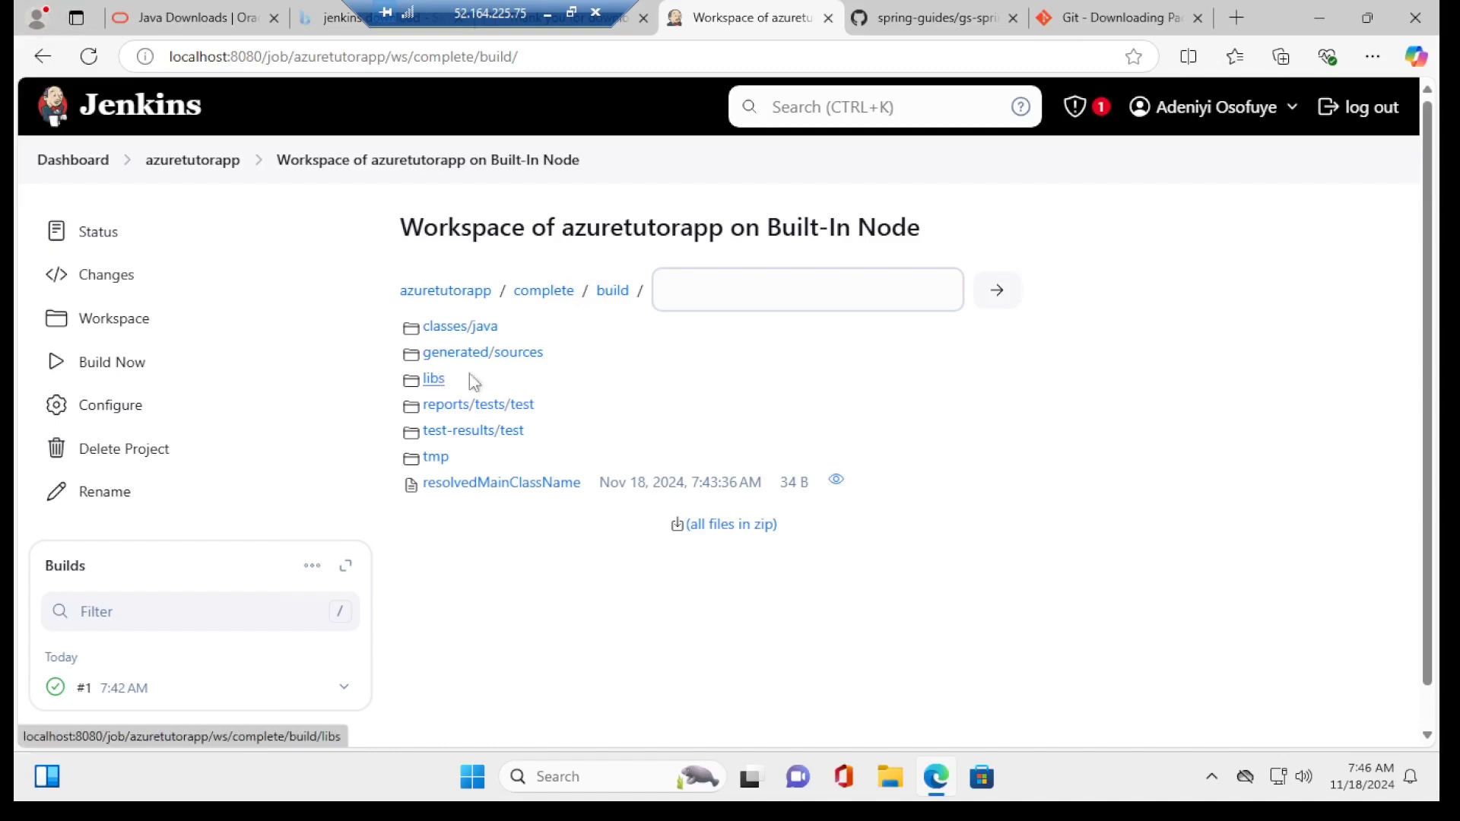